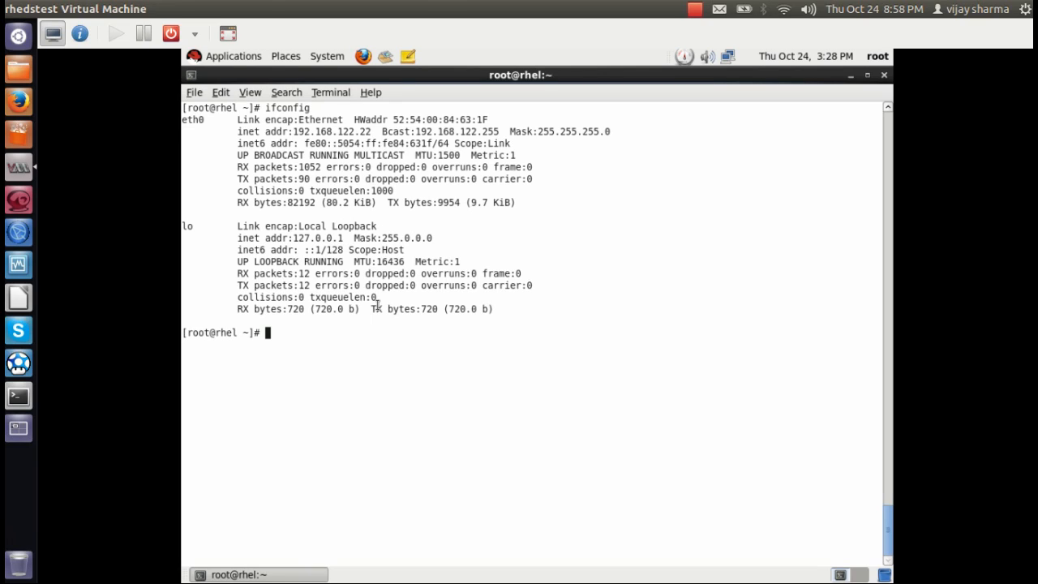
Clear the terminal and filter netstat -pant output for openldap and ldap listeners.
key(ctrl+l)
key(Return)
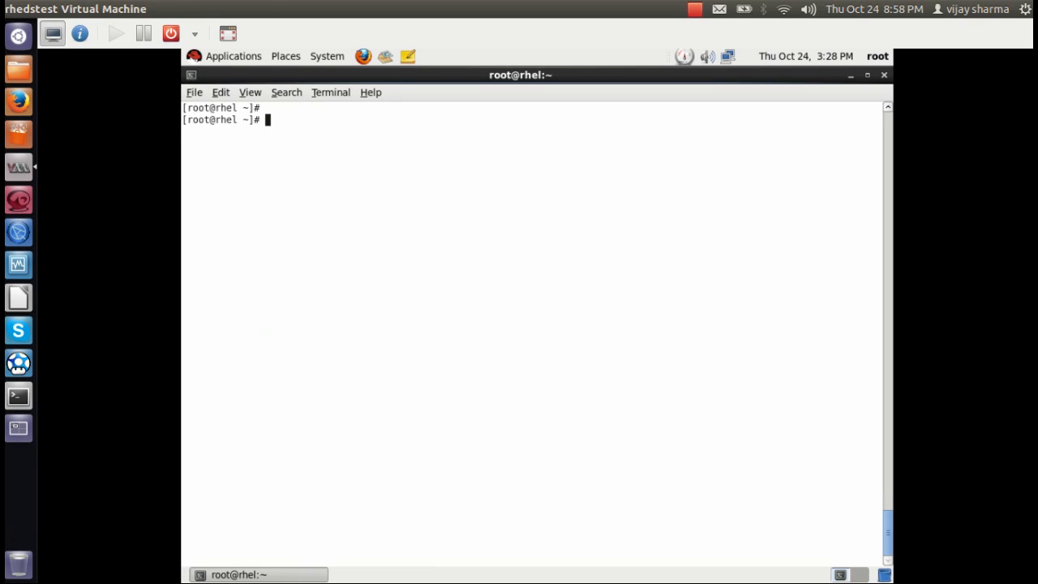
key(Return)
key(Return)
text(ne)
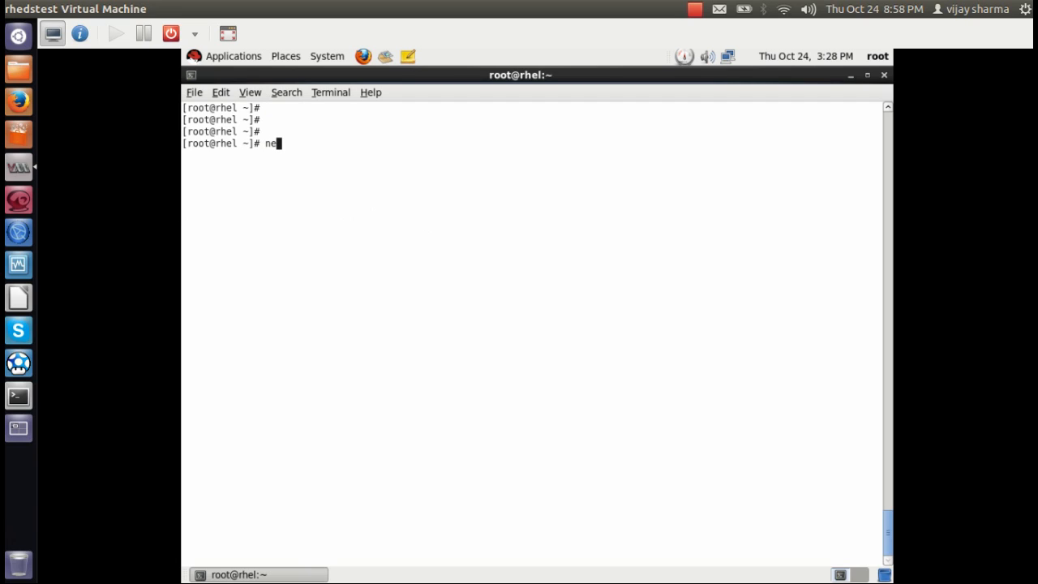
text(tstat -pant | grep openlda)
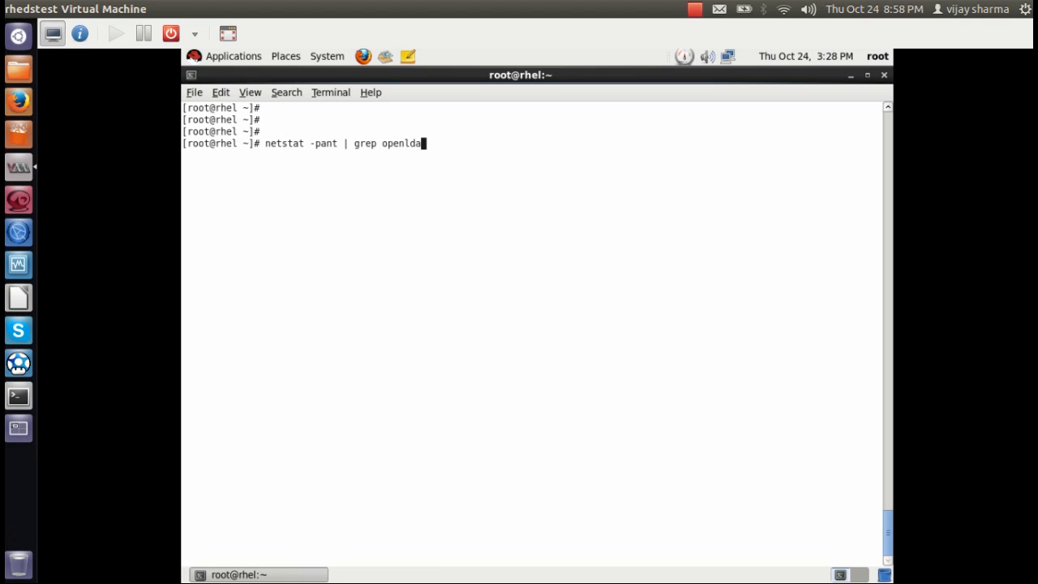
text(p)
key(Return)
key(Up)
key(BackSpace)
key(BackSpace)
key(BackSpace)
key(BackSpace)
key(BackSpace)
key(BackSpace)
key(BackSpace)
key(BackSpace)
text(ldap)
key(Return)
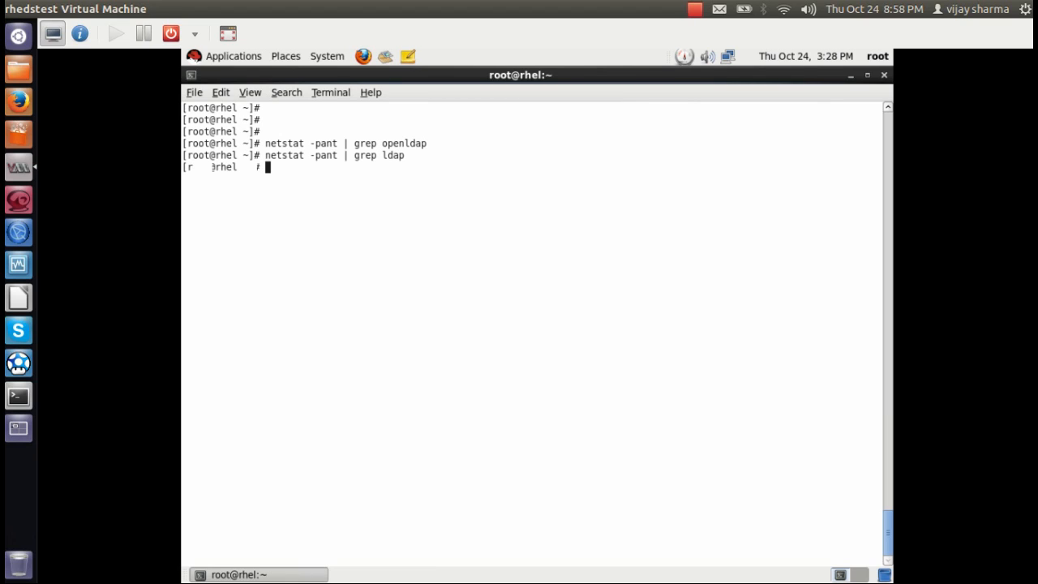
Filter netstat output for port 389 and slapd to confirm the listener, then clear the screen.
key(Up)
key(BackSpace)
key(BackSpace)
key(BackSpace)
key(BackSpace)
text(38)
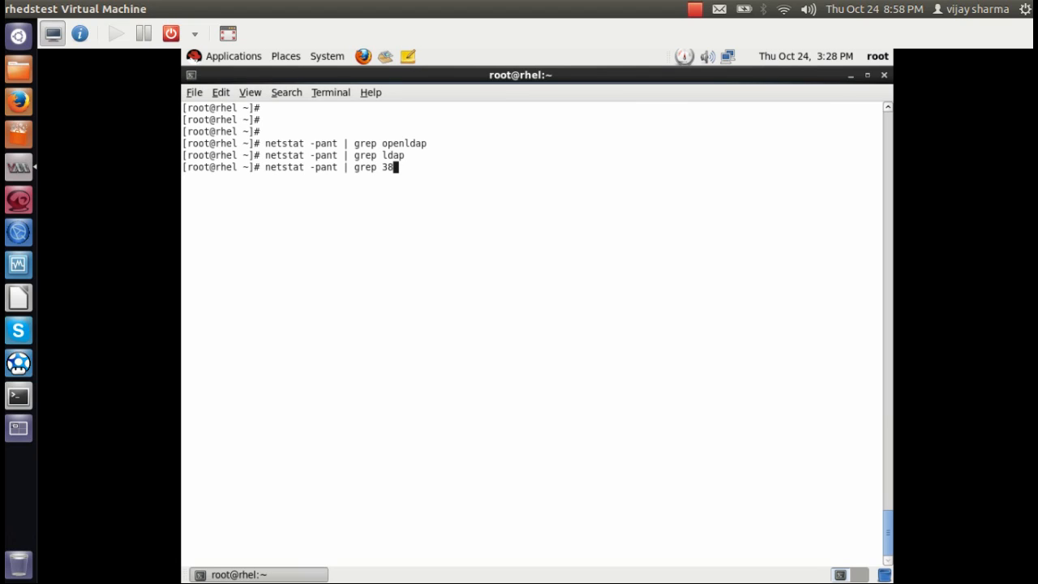
text(9)
key(Return)
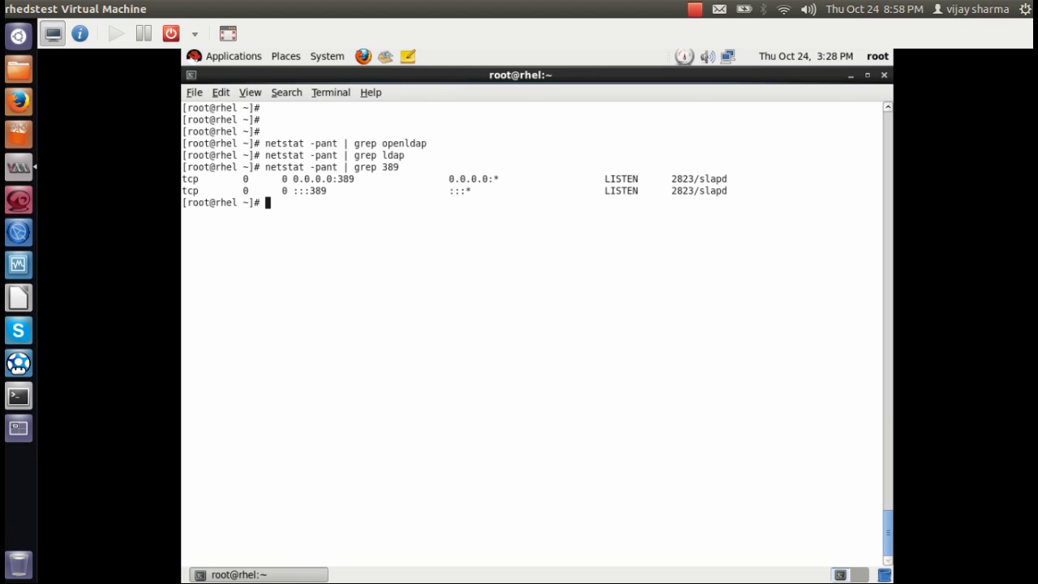
scroll(244, 279, up, 1)
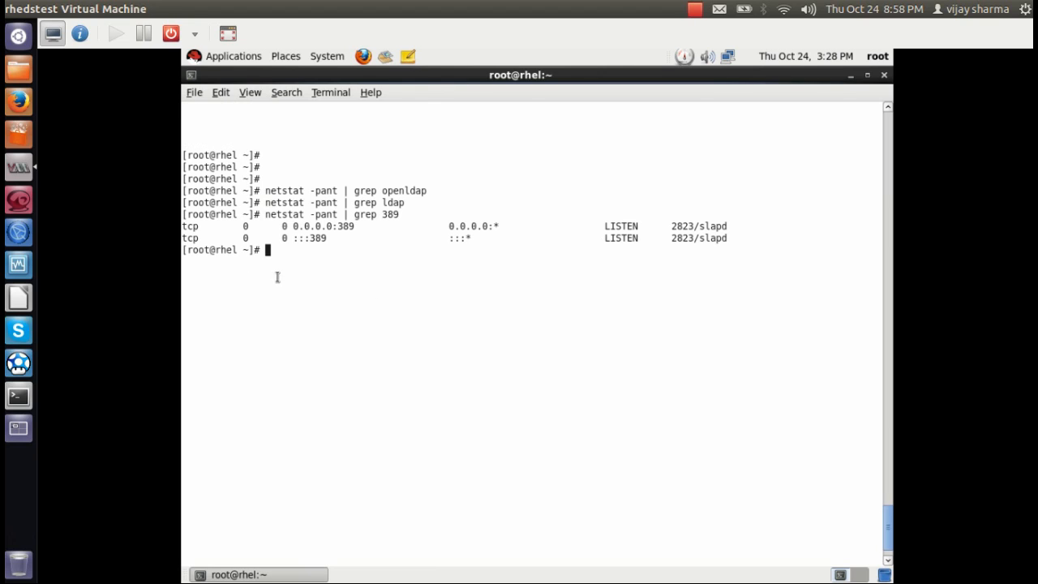
drag(311, 238, 344, 238)
click(347, 266)
key(Up)
key(Up)
key(BackSpace)
key(BackSpace)
key(BackSpace)
key(BackSpace)
text(slap)
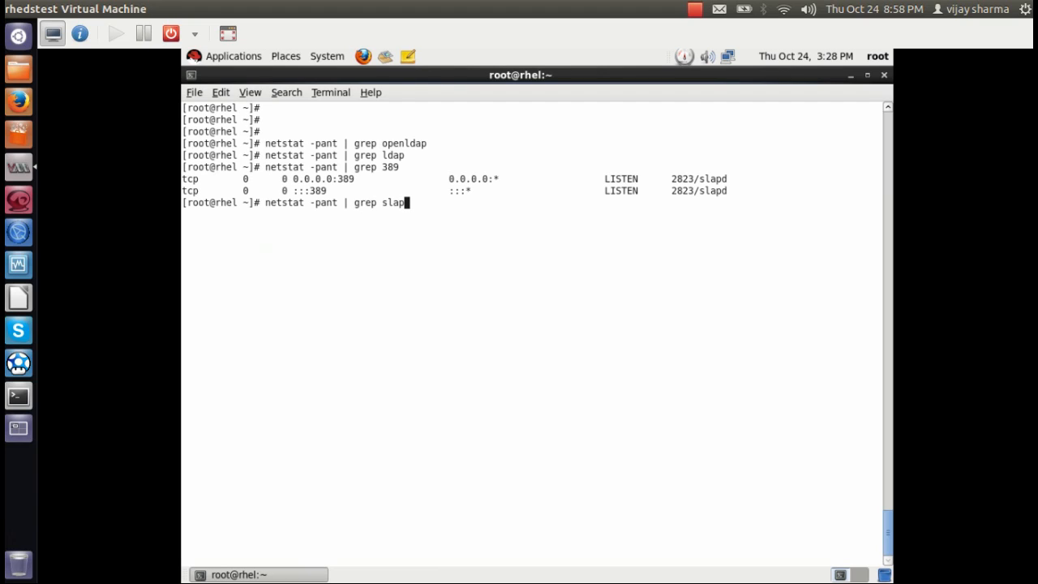
text(d)
key(Return)
key(ctrl+l)
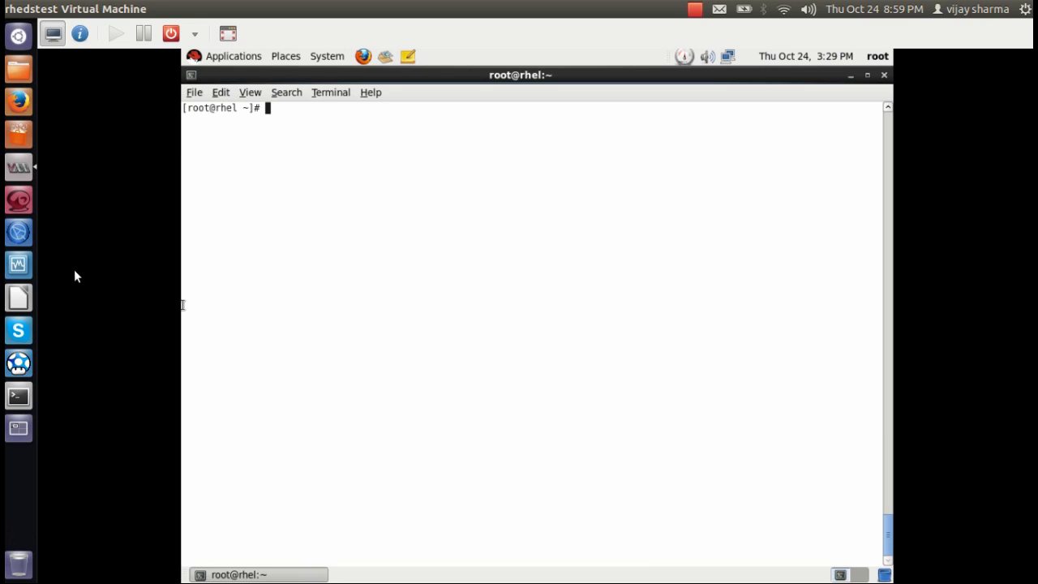
Bring up the LDAP Account Manager website in Firefox and go to its Releases page.
click(19, 107)
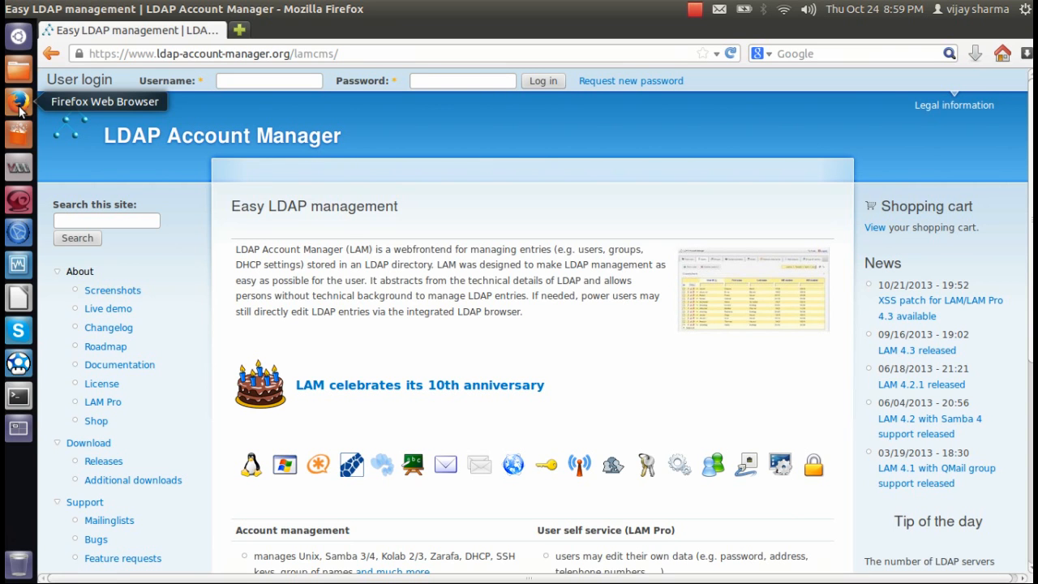
drag(339, 54, 89, 53)
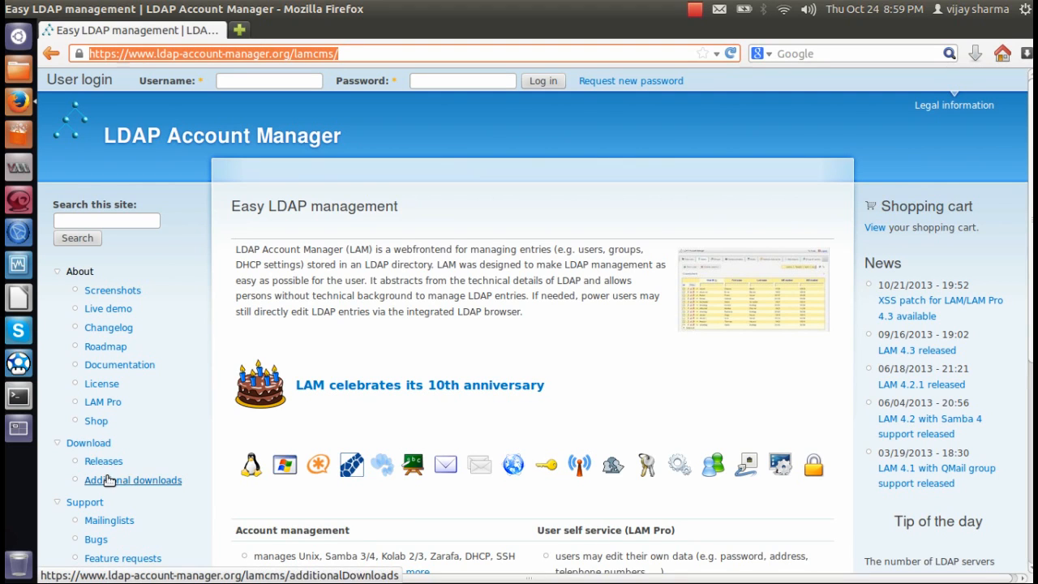
click(103, 460)
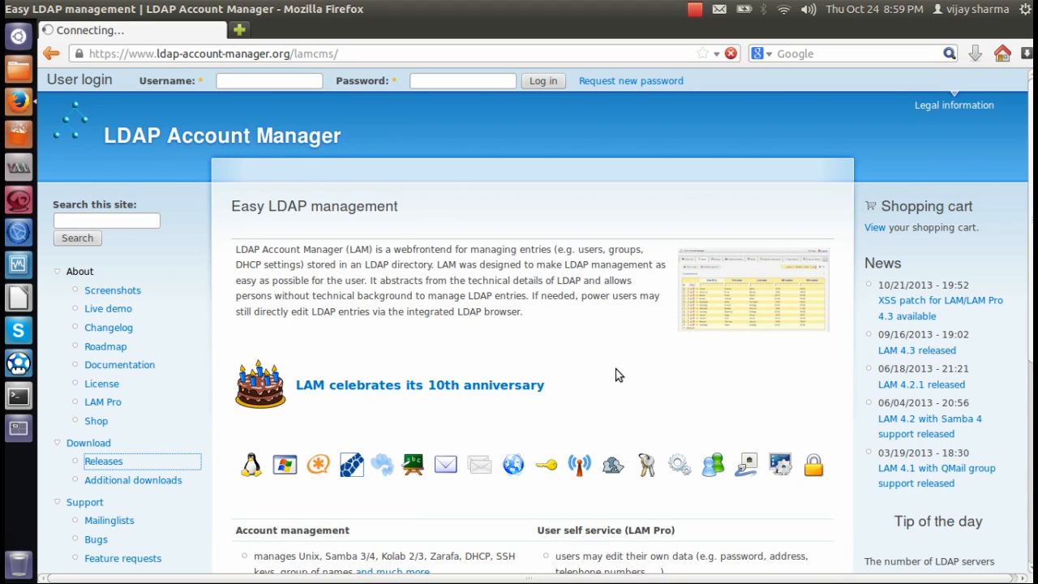
Review LAM's account management and user self service feature lists.
scroll(598, 337, down, 5)
scroll(596, 337, down, 3)
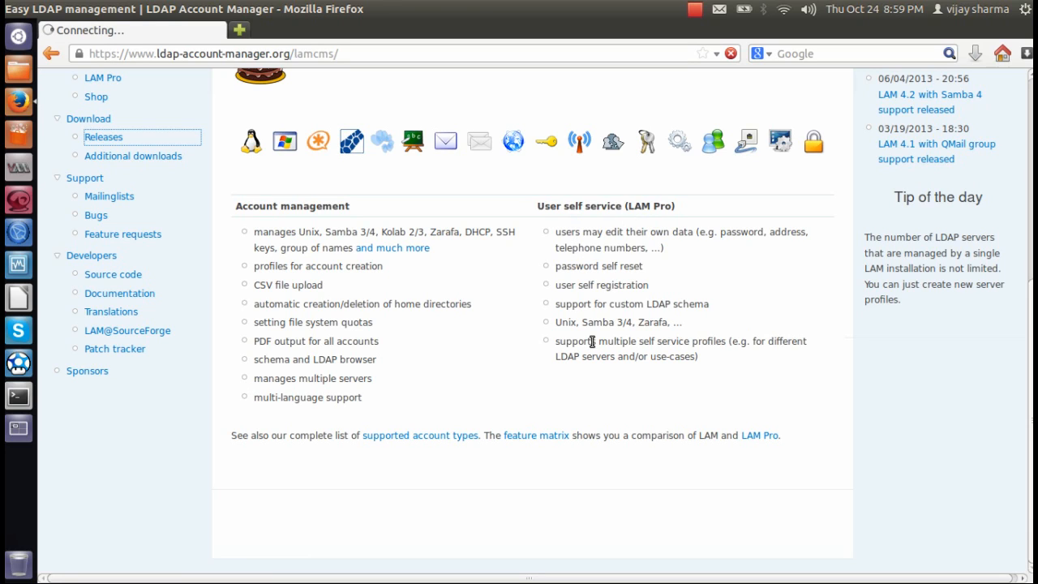
drag(559, 232, 753, 375)
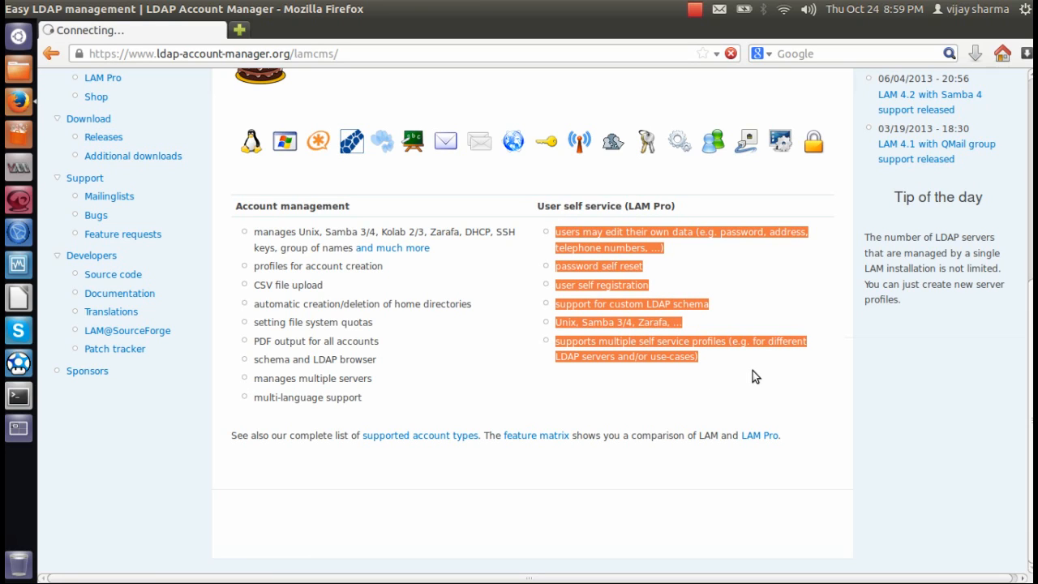
click(502, 347)
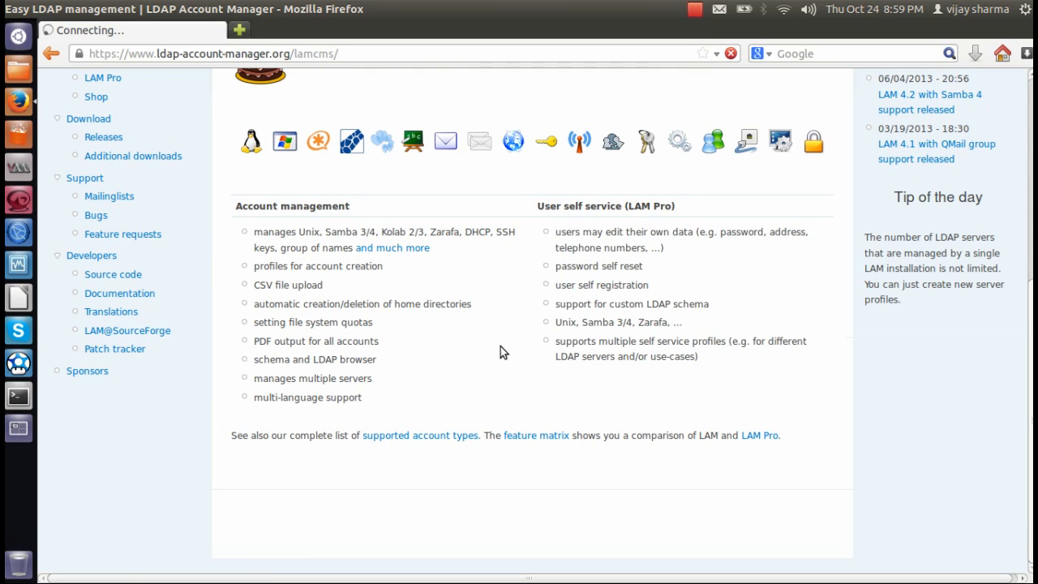
scroll(485, 338, up, 8)
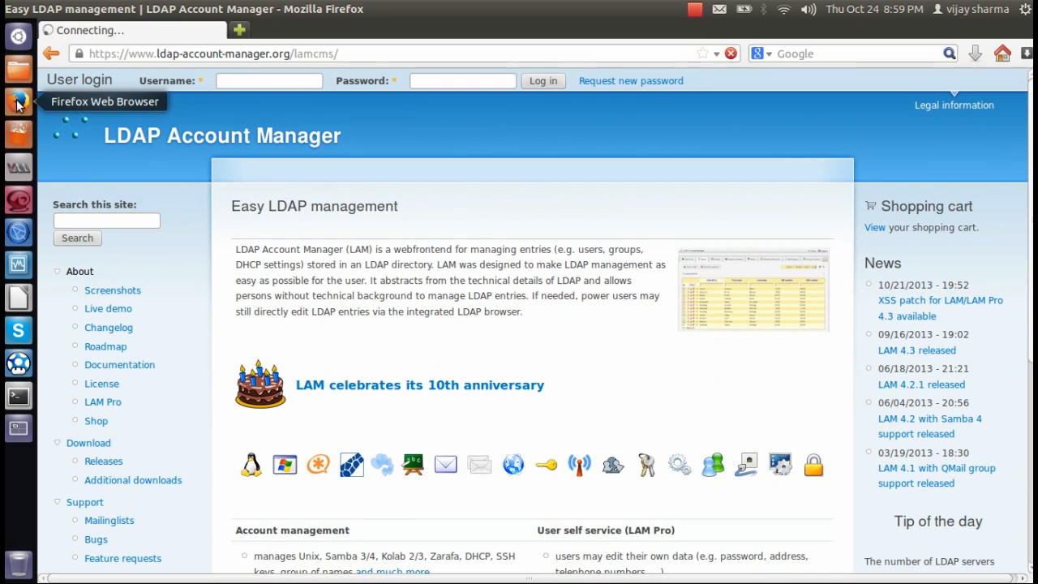
click(18, 168)
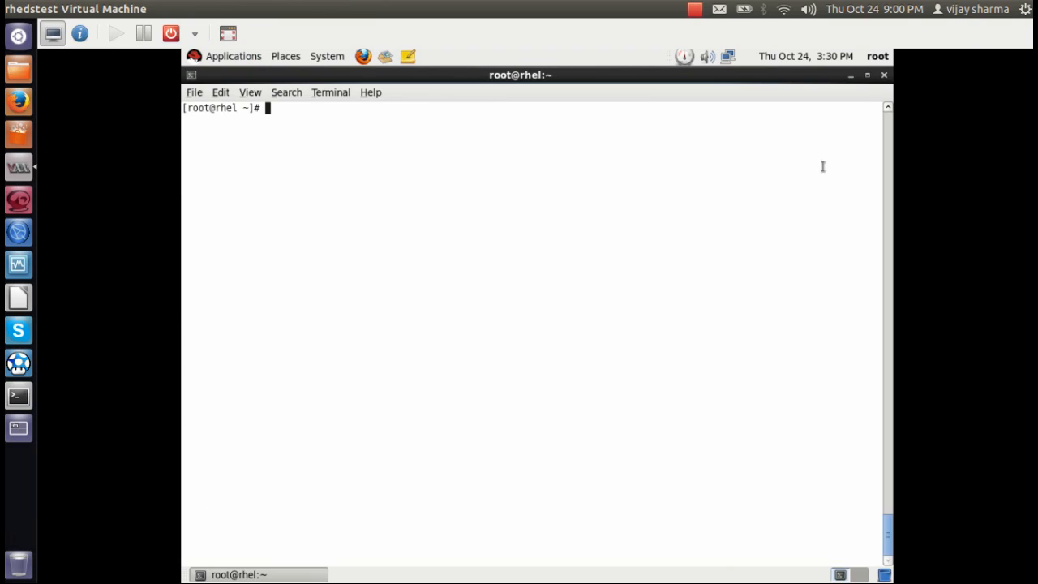
Check the working directory and confirm the LAM 4.2 archive is in /root.
text(pwd)
key(Return)
text(ls)
key(Return)
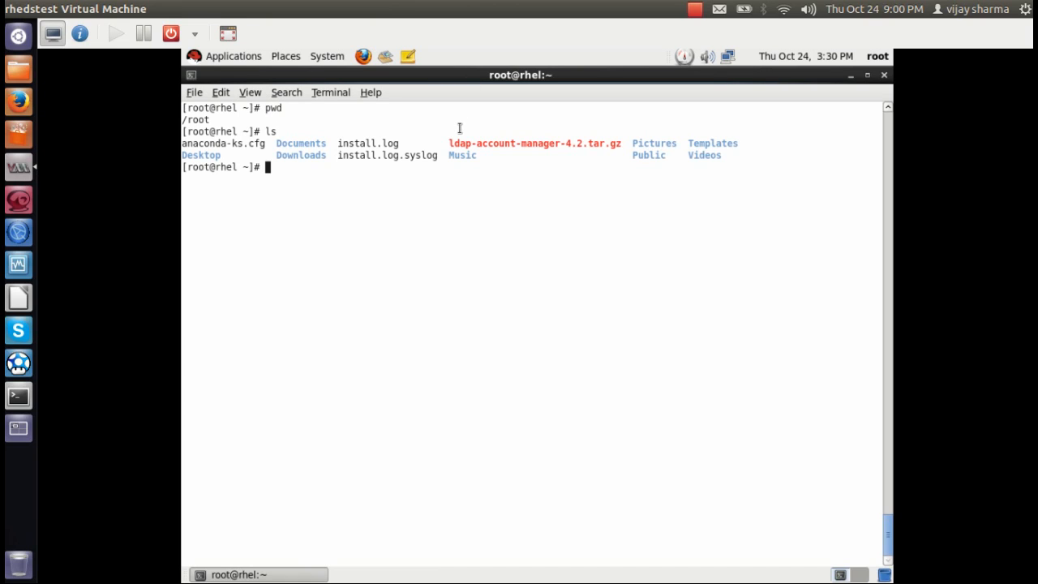
drag(449, 145, 622, 146)
Install httpd, php-ldap and php with yum -y, then switch the VM to full screen.
text(yum install htt)
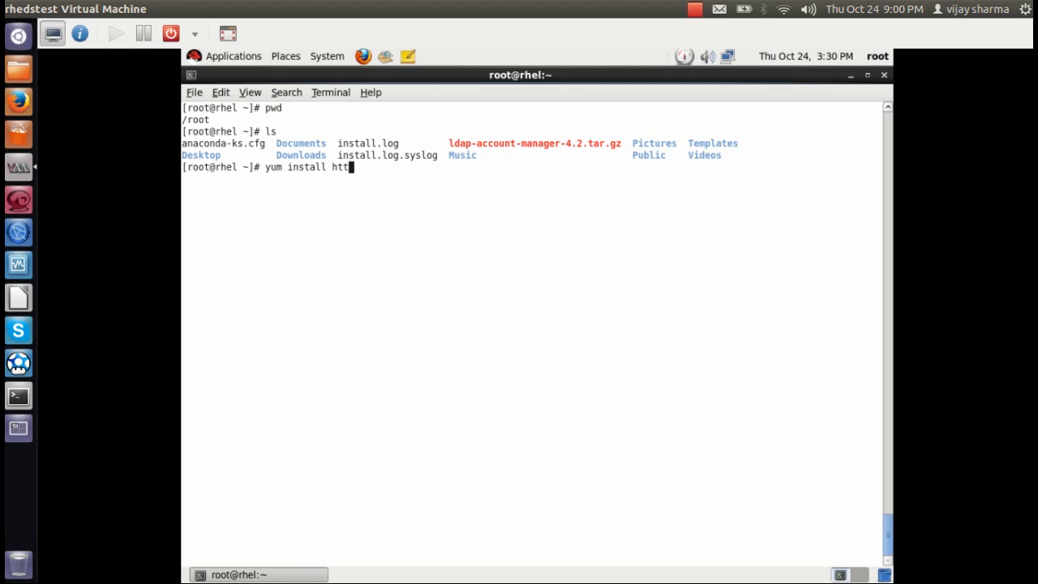
text(pd php-ldap ph)
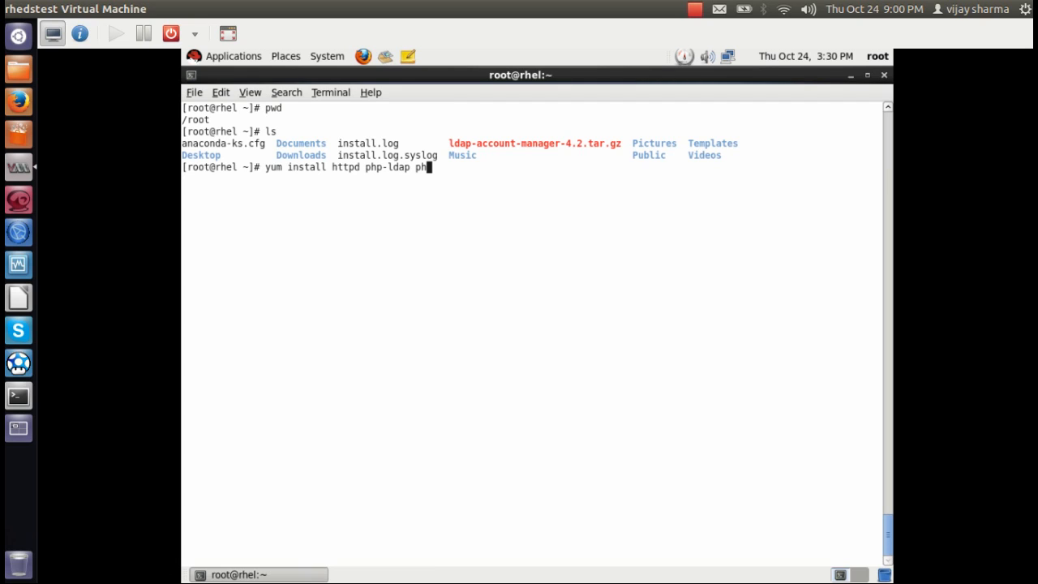
text(p -y)
key(Return)
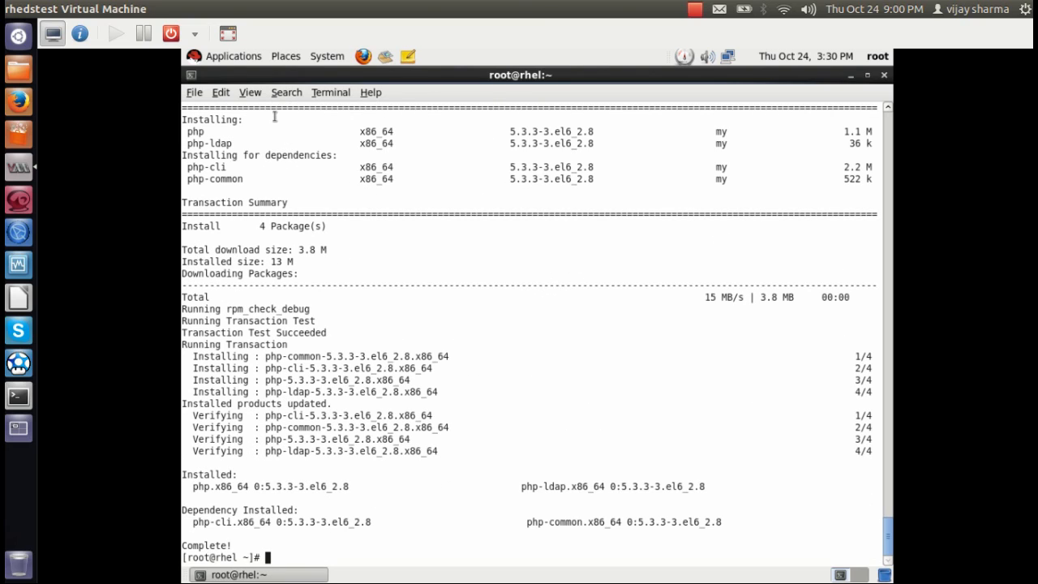
click(228, 34)
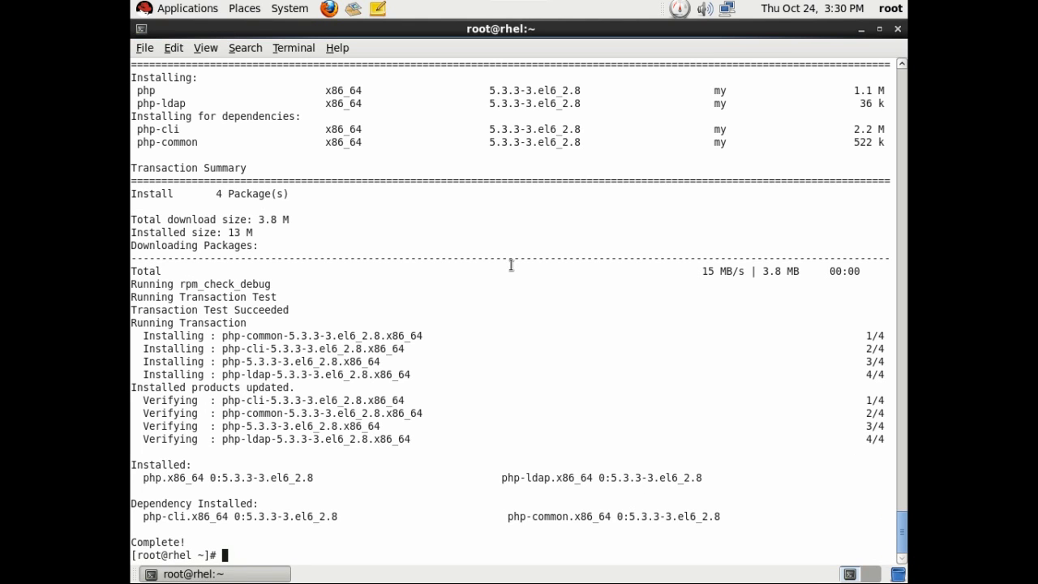
Enable httpd and slapd at boot with chkconfig.
key(ctrl+l)
text(chkconfig httpd on)
key(Return)
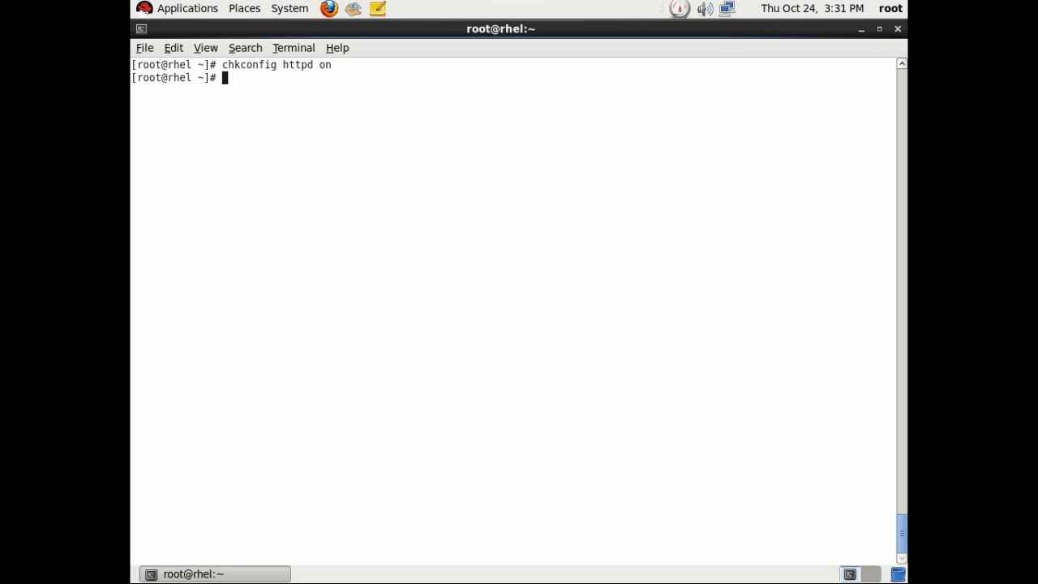
key(Up)
key(Left)
key(Left)
key(Left)
key(Left)
key(BackSpace)
key(BackSpace)
key(BackSpace)
key(BackSpace)
text(slap)
key(Return)
Confirm slapd is running with service slapd status, then start httpd.
text(service slapd sta)
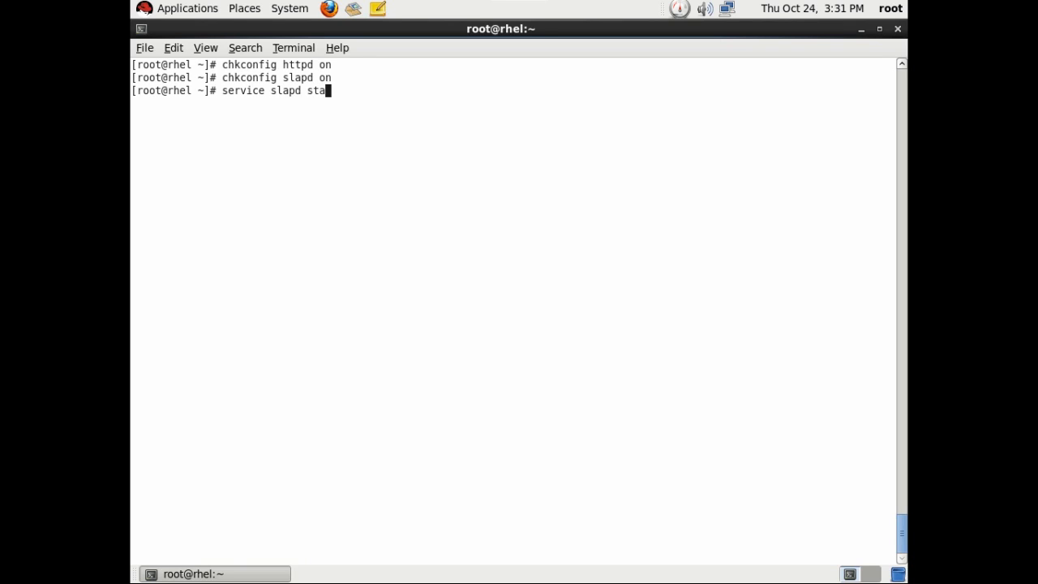
text(tus)
key(Return)
key(Up)
key(Left)
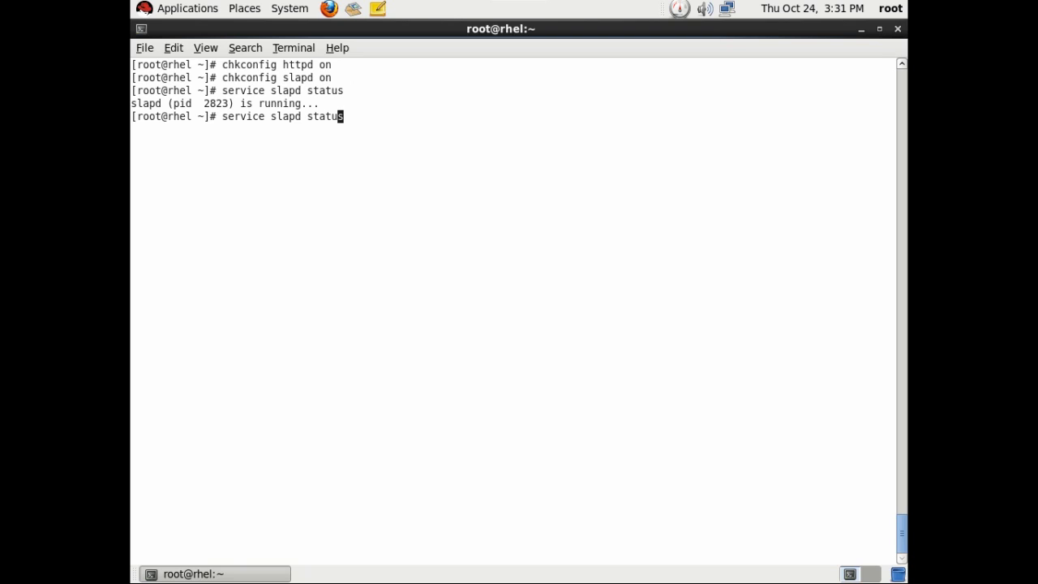
key(Left)
key(Left)
key(Left)
key(Left)
key(Left)
key(Left)
key(Left)
key(BackSpace)
key(BackSpace)
key(BackSpace)
key(BackSpace)
text(http)
key(Right)
key(Right)
key(Delete)
key(Delete)
key(Delete)
key(Delete)
key(Delete)
key(Delete)
text(start)
key(Return)
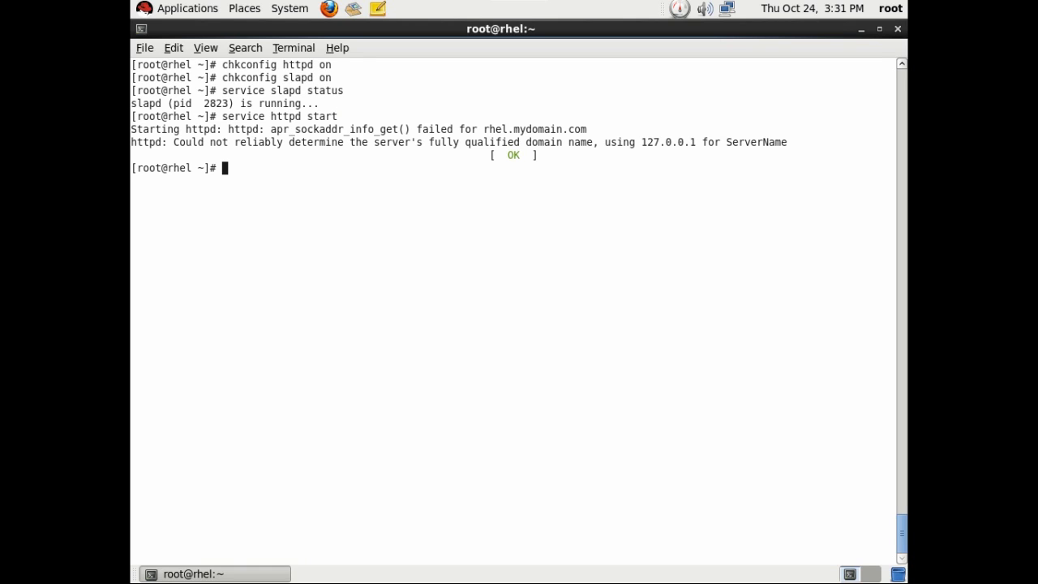
Enter ifconfig eth0 to look up the server's IP address.
text(vim)
key(BackSpace)
key(BackSpace)
key(BackSpace)
text(ifconfig eth0)
Show the eth0 details, open /etc/hosts in vim and trim the localhost entries.
key(Return)
text(vim /etc/hosts)
key(Return)
key(i)
key(End)
key(BackSpace)
key(BackSpace)
key(BackSpace)
key(BackSpace)
key(BackSpace)
key(BackSpace)
key(BackSpace)
key(BackSpace)
key(BackSpace)
key(BackSpace)
key(BackSpace)
key(BackSpace)
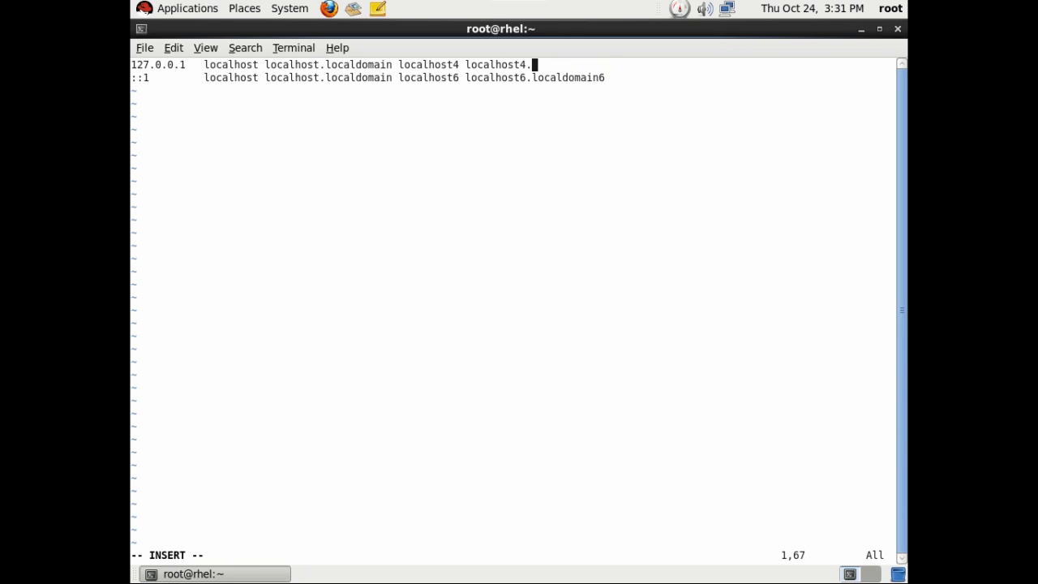
key(BackSpace)
key(BackSpace)
key(BackSpace)
key(BackSpace)
key(BackSpace)
key(BackSpace)
key(BackSpace)
key(BackSpace)
key(BackSpace)
key(BackSpace)
key(BackSpace)
key(BackSpace)
key(BackSpace)
key(BackSpace)
key(BackSpace)
key(Left)
key(Left)
key(Left)
key(Left)
key(Left)
key(Left)
key(Left)
key(Left)
key(Left)
key(Left)
key(Left)
key(Left)
key(Left)
key(Left)
key(Left)
key(Left)
key(Left)
key(Left)
key(Left)
key(Left)
key(BackSpace)
key(BackSpace)
key(BackSpace)
key(BackSpace)
key(BackSpace)
key(BackSpace)
key(BackSpace)
key(BackSpace)
key(BackSpace)
key(BackSpace)
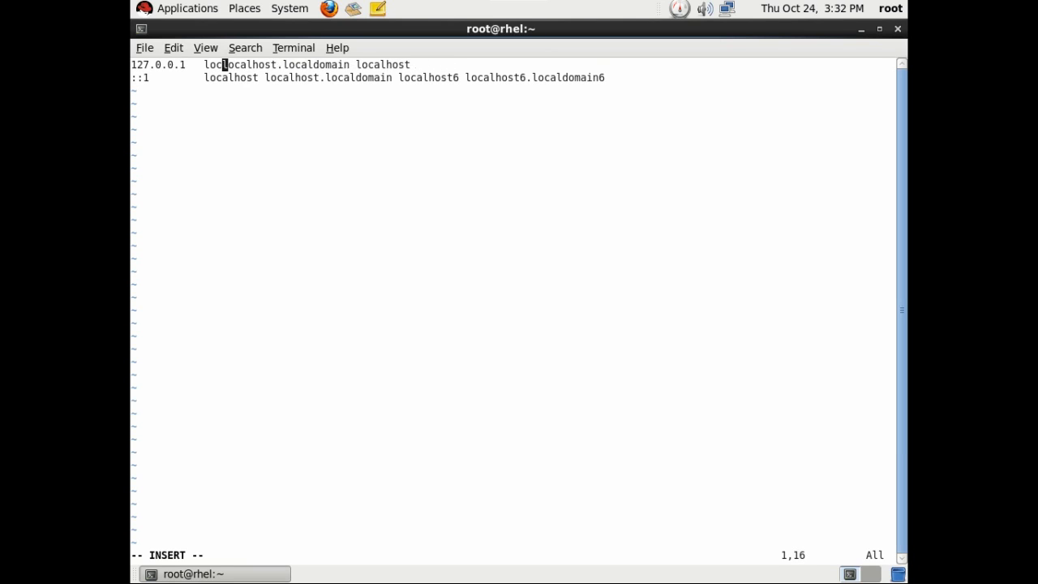
key(Escape)
key(j)
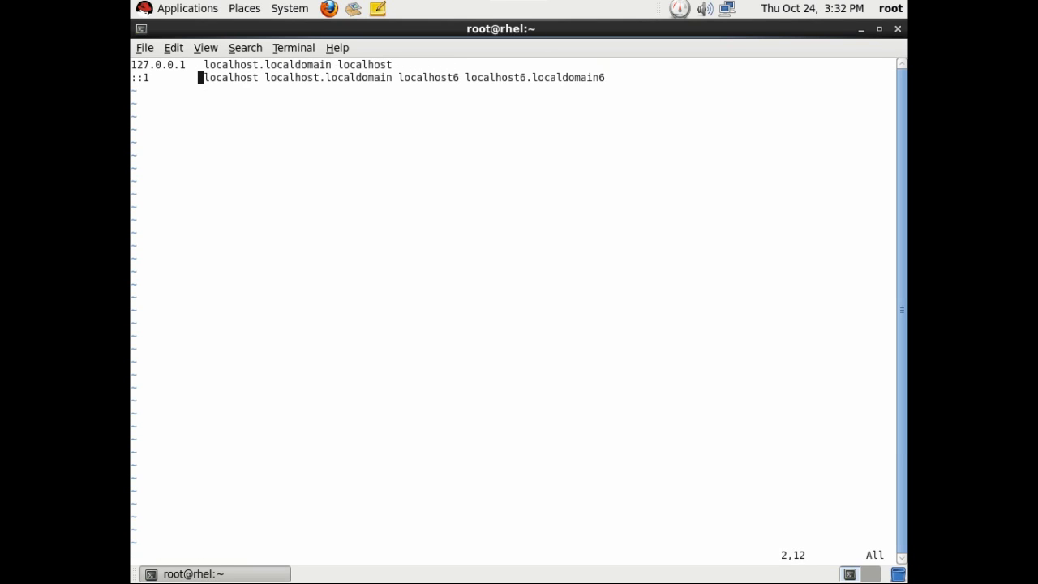
Replace line 2 with '192.168.122.22 rhel.mydomain.com rhel' and save /etc/hosts.
key(d)
key(d)
key(i)
key(End)
key(Return)
text(192.168.122.22)
key(Tab)
text(rhe)
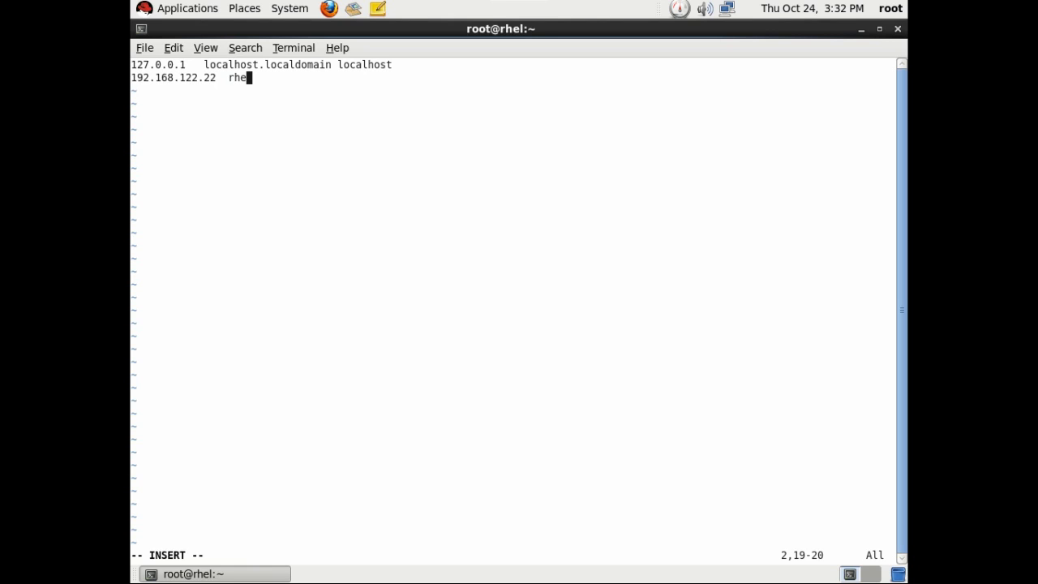
text(l.mydomain.com)
key(Tab)
text(rhel)
key(Escape)
text(:)
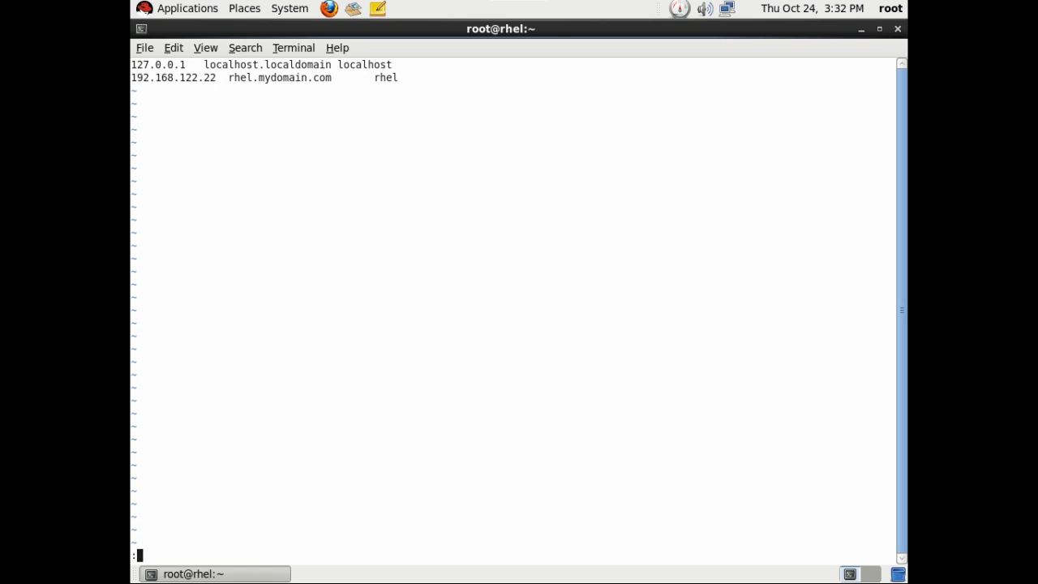
text(wq)
key(Return)
Start and then restart the httpd service, and clear the terminal.
key(Up)
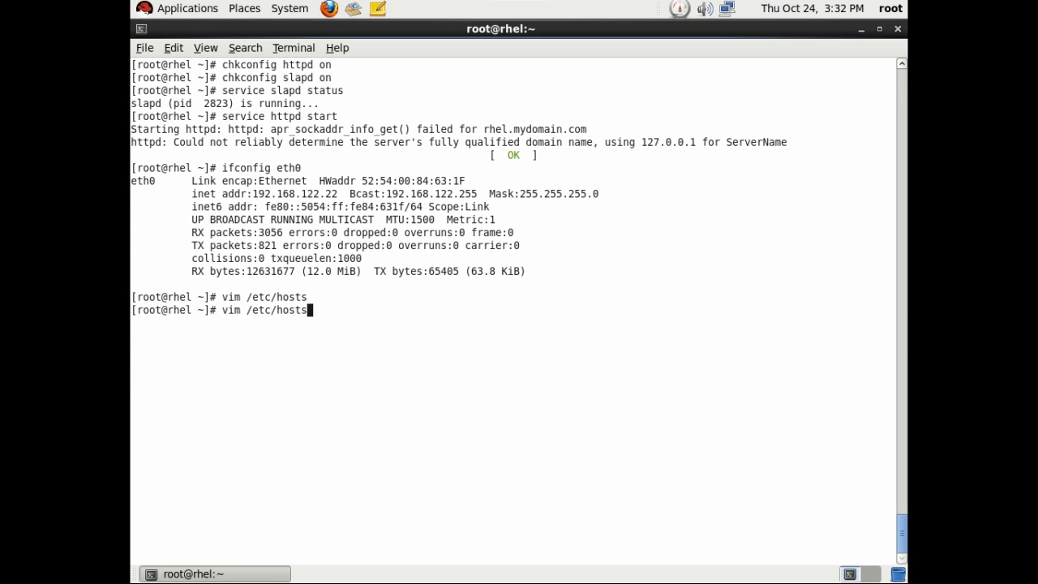
key(Up)
key(Up)
key(Return)
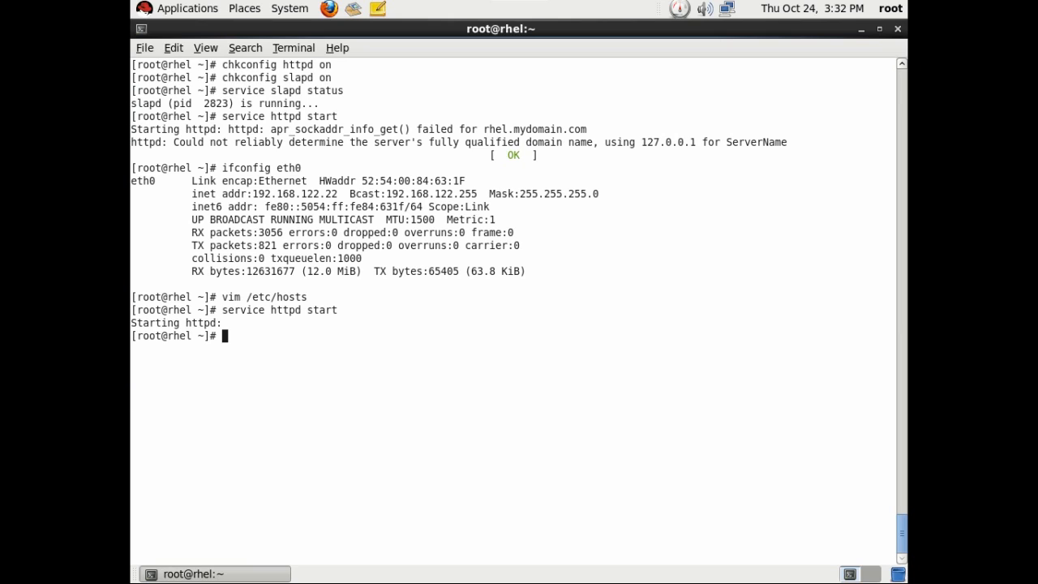
key(Up)
key(Left)
key(Left)
key(Left)
key(Left)
key(Left)
text(re)
key(Return)
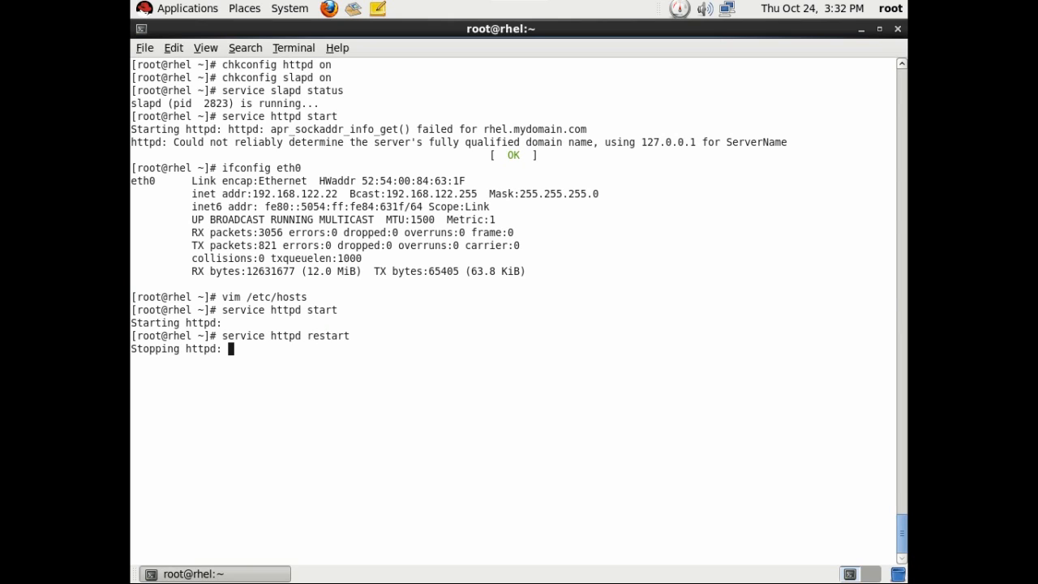
key(ctrl+l)
key(Return)
text(cp ldap)
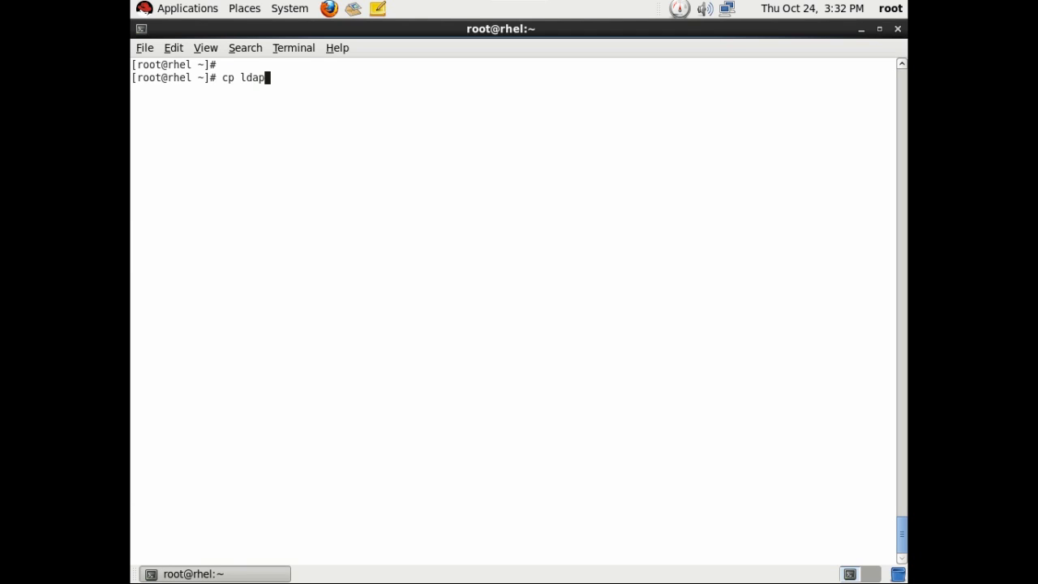
Extract ldap-account-manager-4.2.tar.gz with tar -xvf and list the home directory.
key(Tab)
text(/var/ht)
key(BackSpace)
key(BackSpace)
key(BackSpace)
key(BackSpace)
key(BackSpace)
key(BackSpace)
key(BackSpace)
key(BackSpace)
key(BackSpace)
key(BackSpace)
key(BackSpace)
key(BackSpace)
key(BackSpace)
key(BackSpace)
key(BackSpace)
key(BackSpace)
key(BackSpace)
key(BackSpace)
key(BackSpace)
key(BackSpace)
key(BackSpace)
key(BackSpace)
key(BackSpace)
key(BackSpace)
key(BackSpace)
key(BackSpace)
key(BackSpace)
key(BackSpace)
key(BackSpace)
key(BackSpace)
key(BackSpace)
key(BackSpace)
key(BackSpace)
key(BackSpace)
key(BackSpace)
key(BackSpace)
key(BackSpace)
key(BackSpace)
key(BackSpace)
key(BackSpace)
key(BackSpace)
key(BackSpace)
text(tar -xvf lda)
key(Tab)
key(Return)
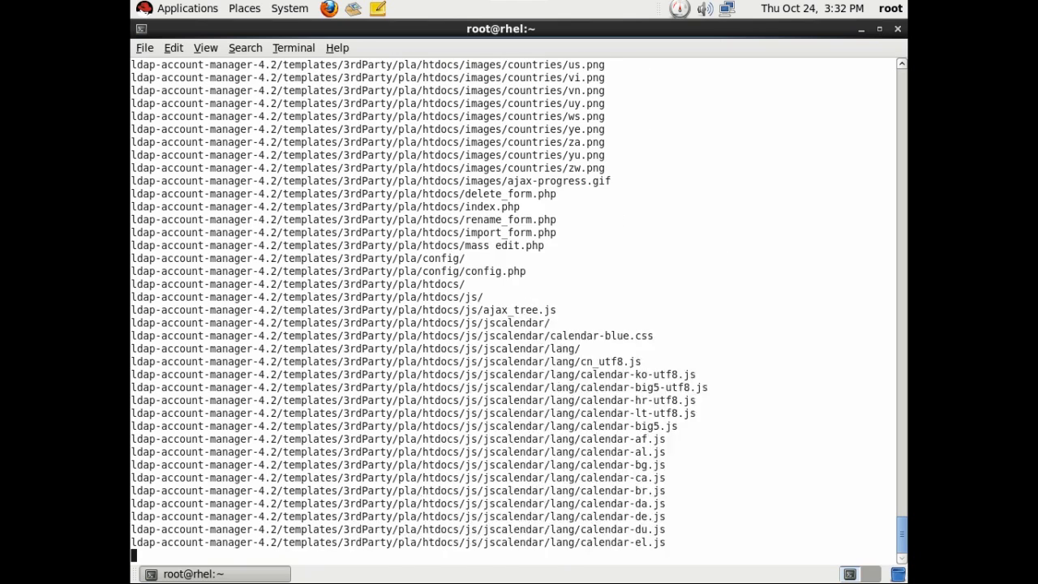
text(ls)
key(Return)
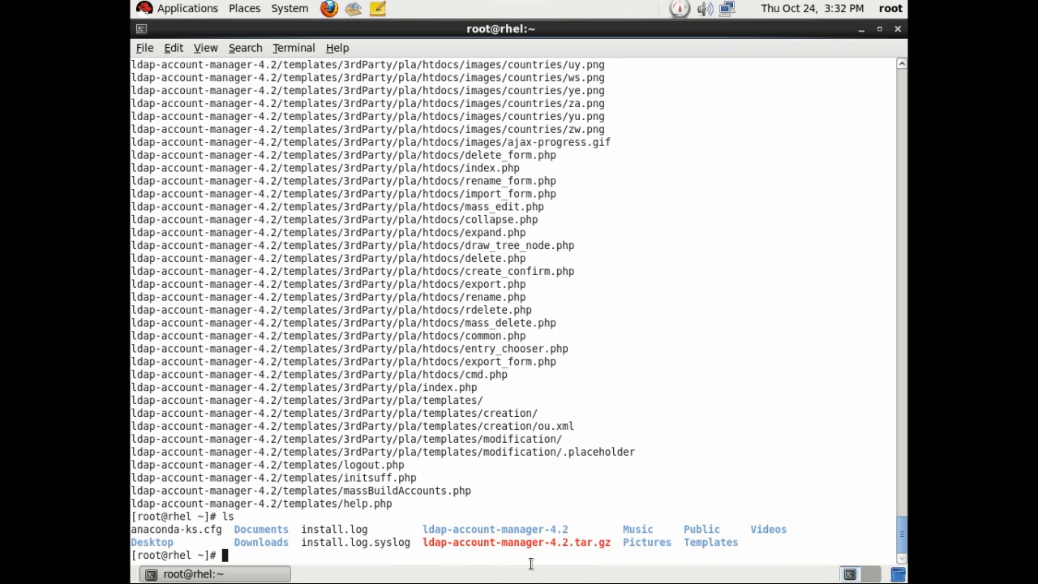
Inspect the contents of the extracted ldap-account-manager-4.2 folder.
drag(422, 529, 551, 529)
text(cd ld)
key(Tab)
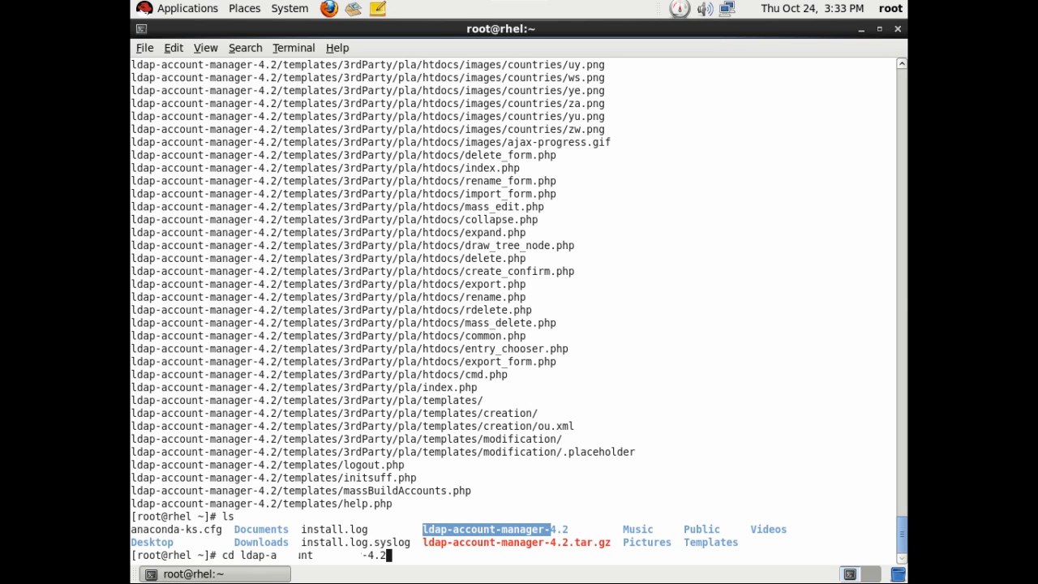
key(Return)
text(ls)
key(Return)
text(cd .)
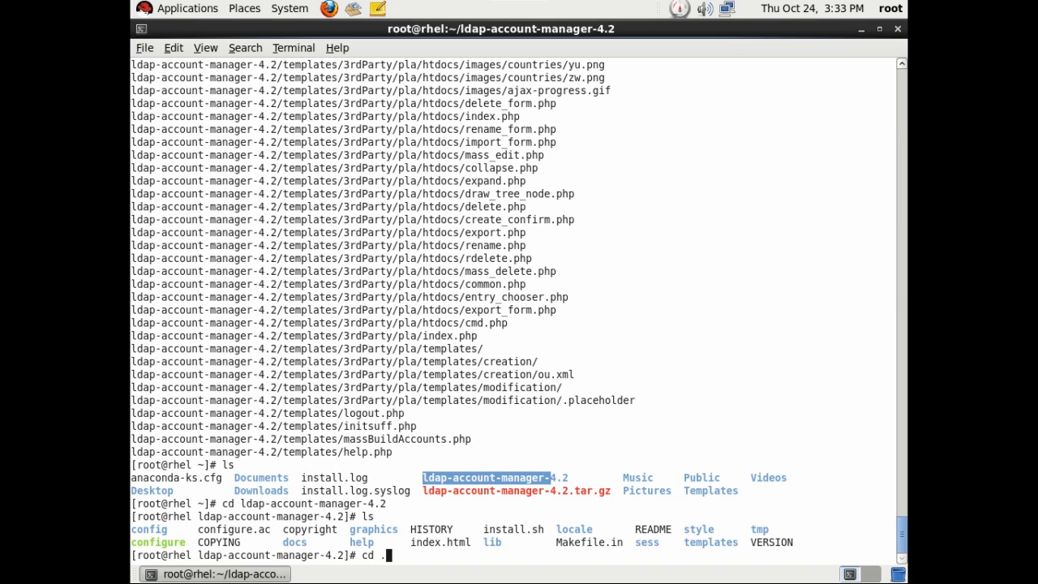
text(.)
key(Return)
text(ls)
key(Return)
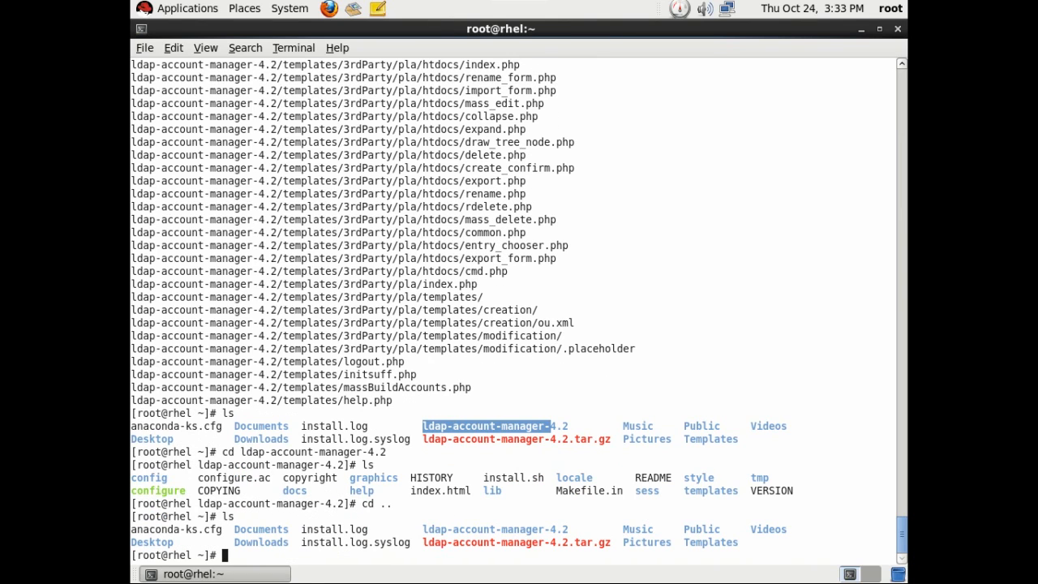
Copy ldap-account-manager-4.2 recursively to /var/www/html/ldap and list the copied files.
text(cp -r ld)
key(Tab)
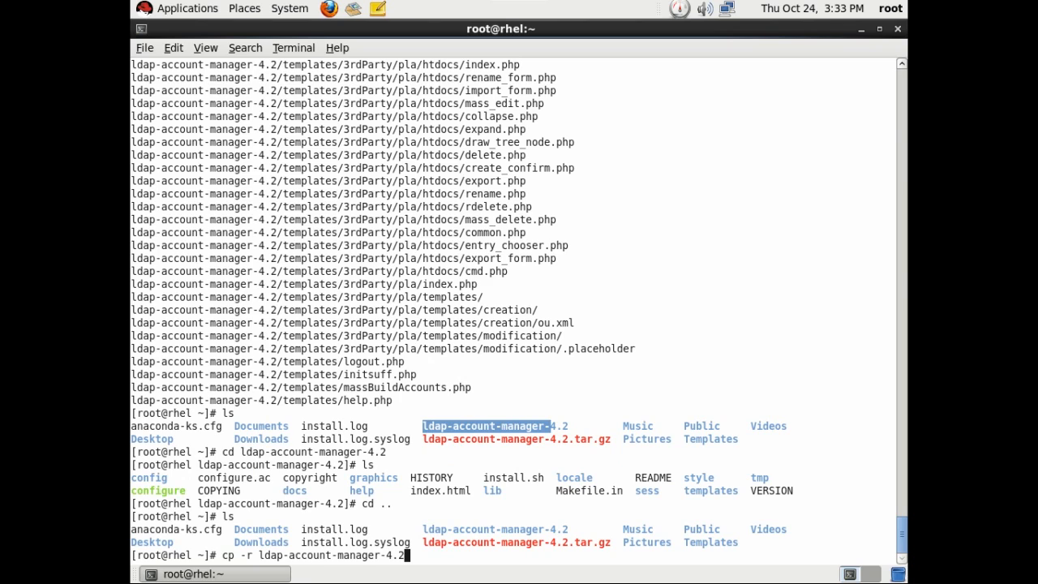
text(/var/www/html/ldap)
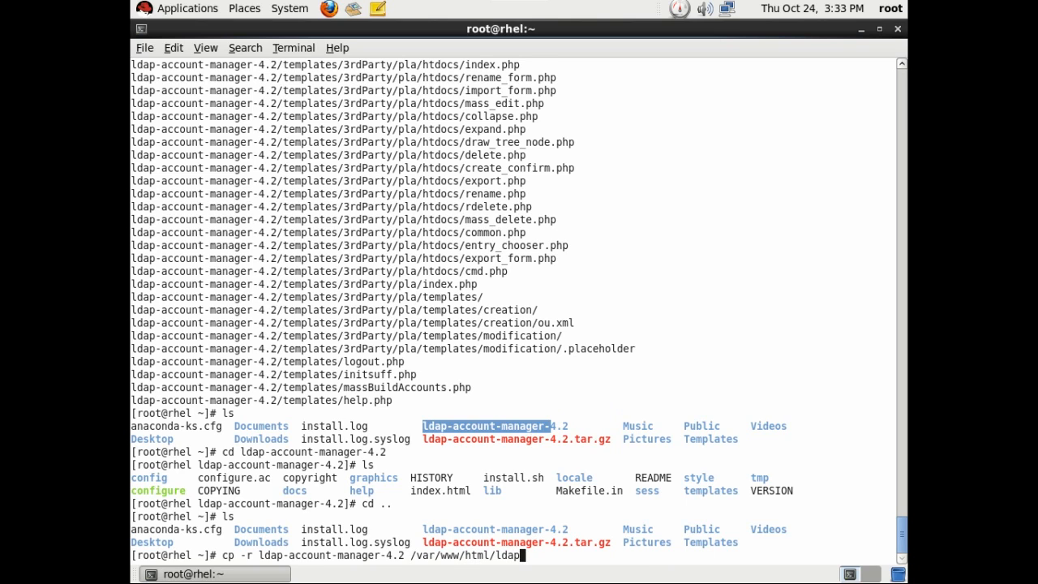
key(Return)
text(ls /)
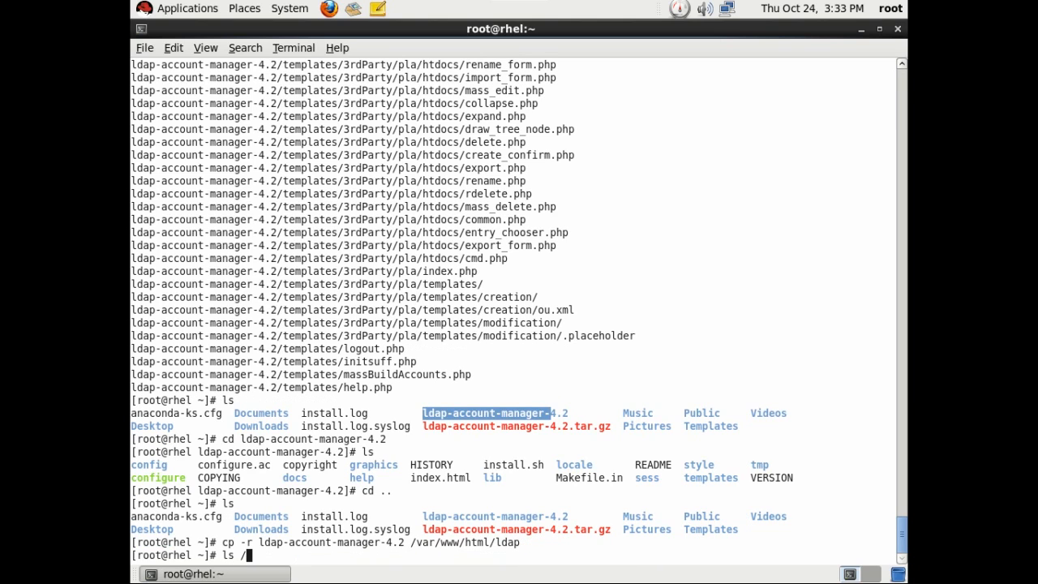
text(var/www/html/ld)
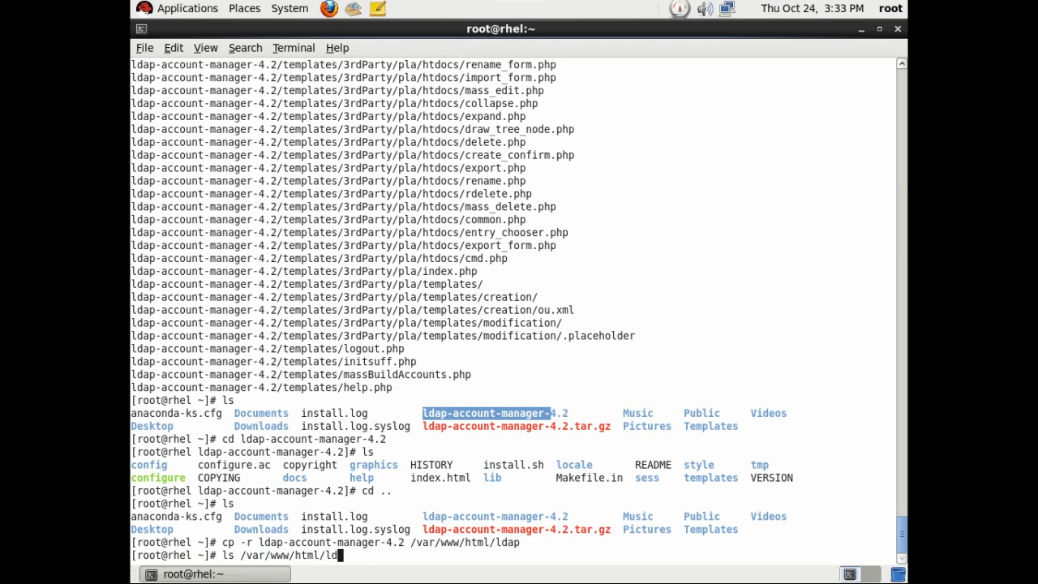
key(Tab)
key(Return)
text(cd /var/www/html/l)
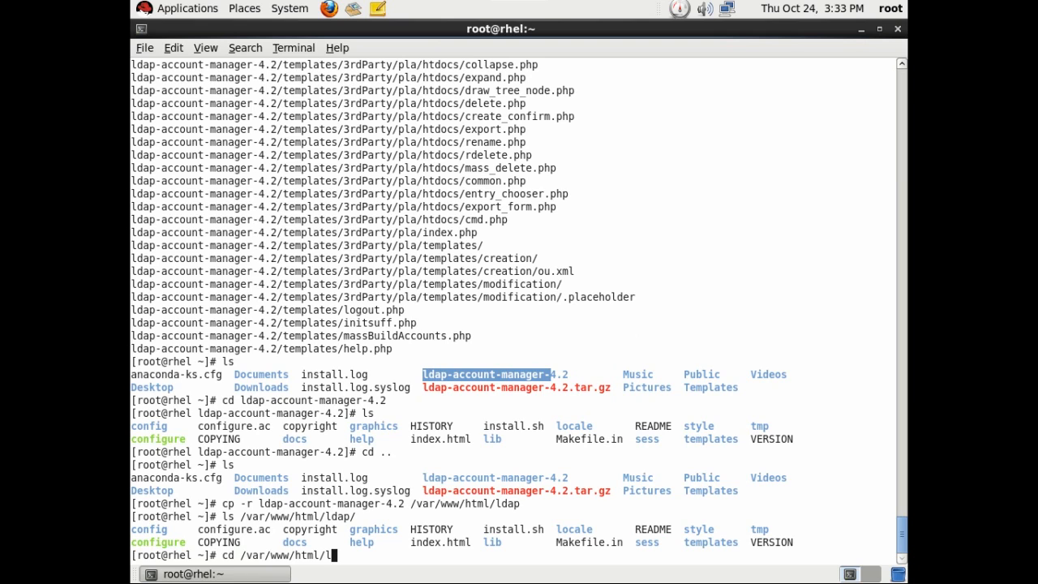
text(d)
In /var/www/html/ldap, apply chmod -R 777 to tmp and sess, then enter config.
key(Tab)
key(Return)
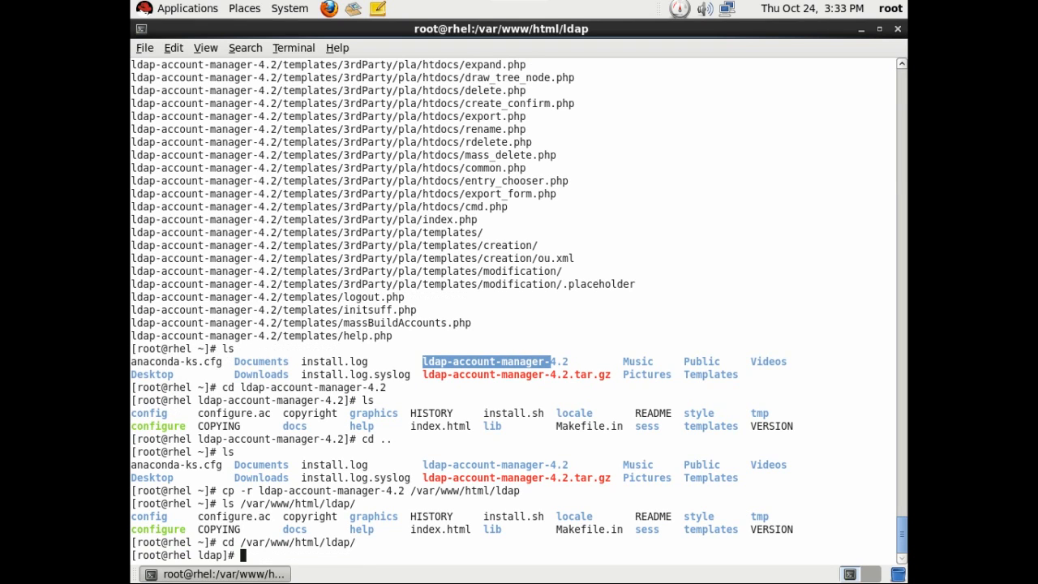
text(ls)
key(Return)
text(ch)
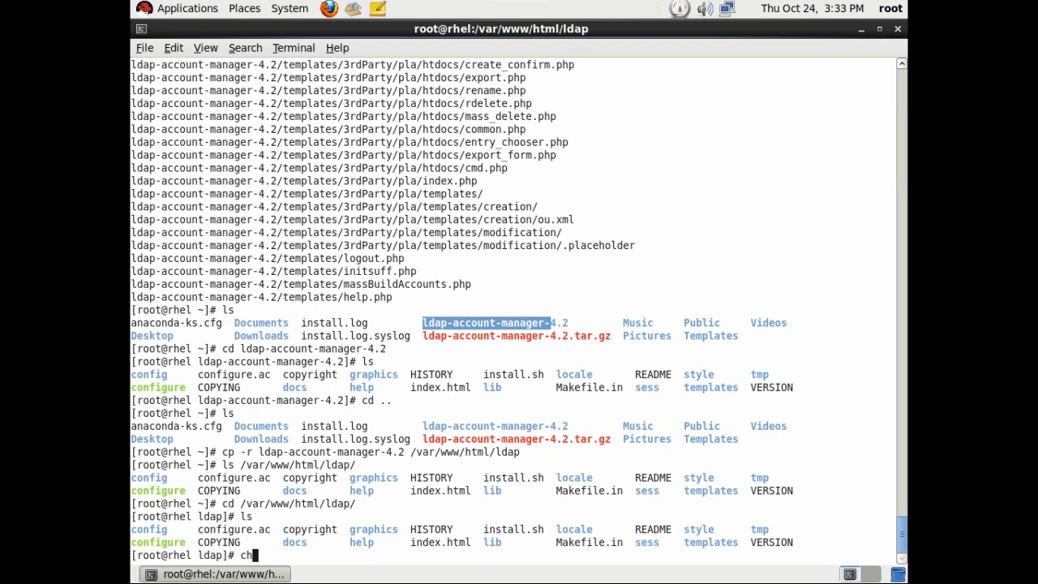
text(mod -R 777 tmp)
key(Return)
key(Up)
key(BackSpace)
key(BackSpace)
key(BackSpace)
text(s)
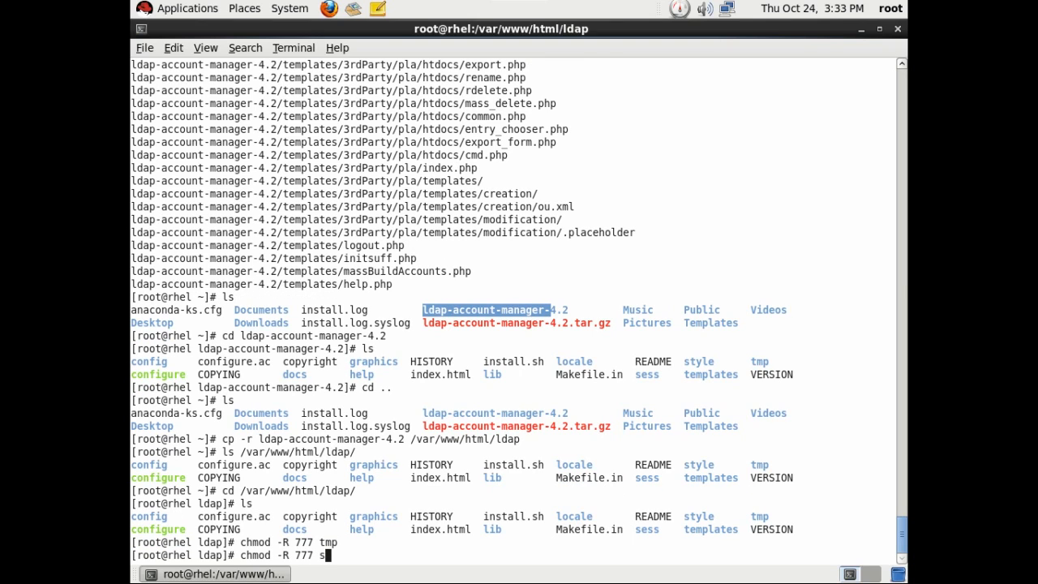
text(ess/)
key(Return)
text(cd  config)
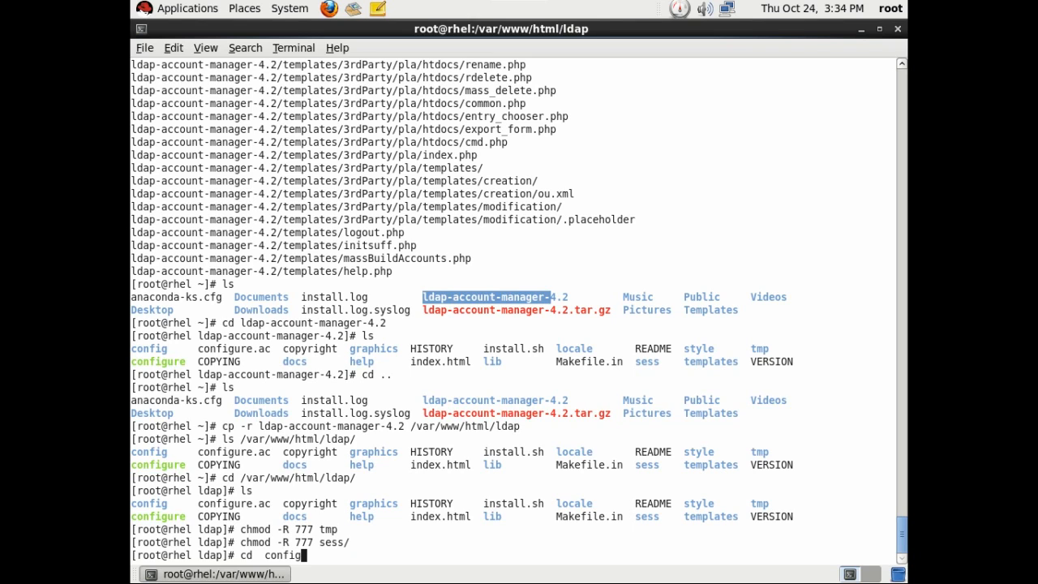
key(Return)
List the config folder and copy lam.conf_sample to lam.conf.
text(ls)
key(Return)
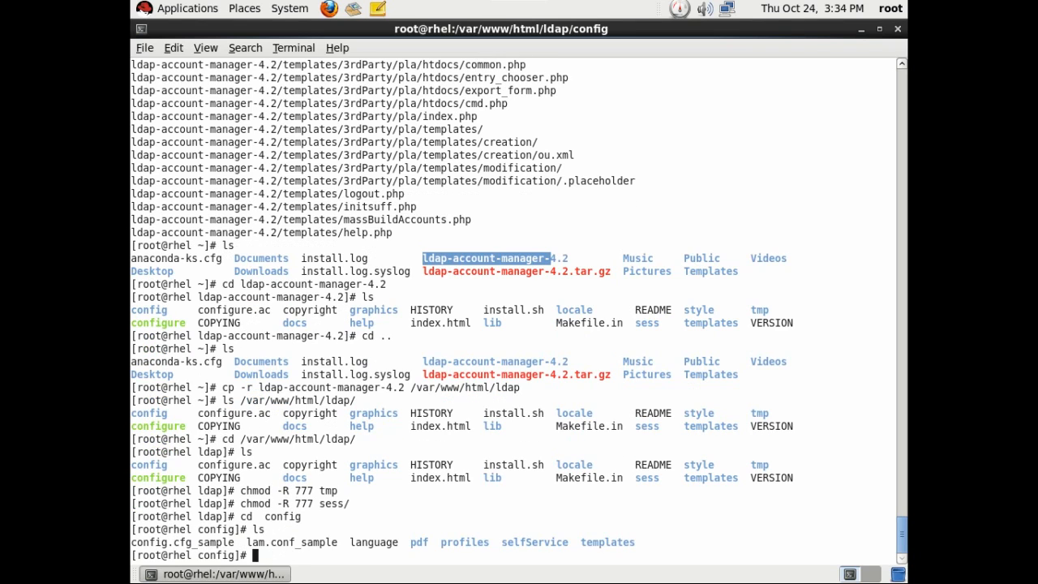
drag(133, 543, 313, 541)
click(477, 485)
click(404, 512)
text(cp l)
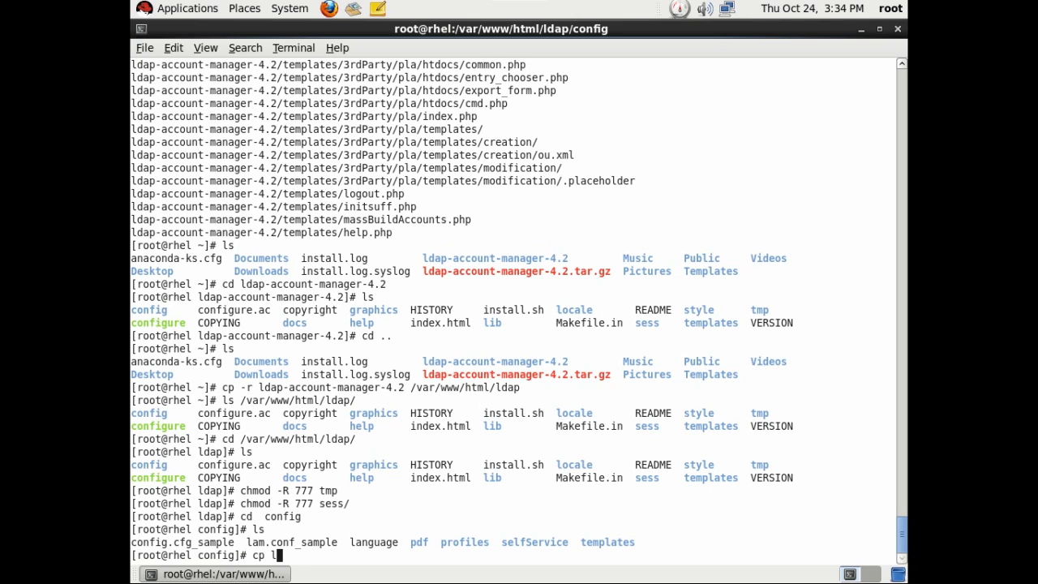
text(am)
key(Tab)
text(lam)
key(Tab)
key(BackSpace)
key(BackSpace)
key(BackSpace)
key(BackSpace)
key(BackSpace)
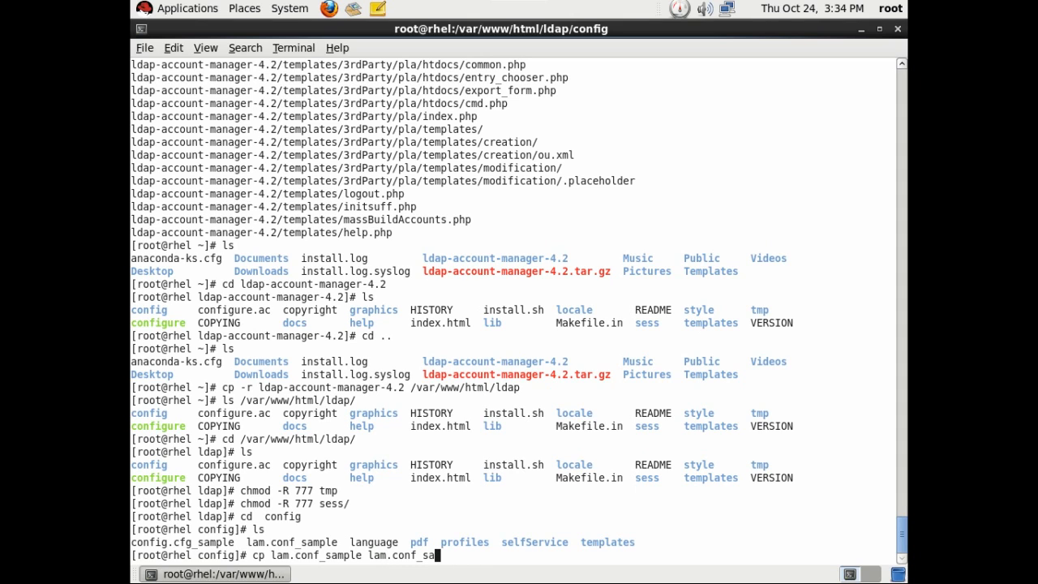
key(BackSpace)
key(BackSpace)
key(BackSpace)
key(Return)
Copy config.cfg_sample to config.cfg and confirm both files with a long listing (ll).
text(cp con)
key(Tab)
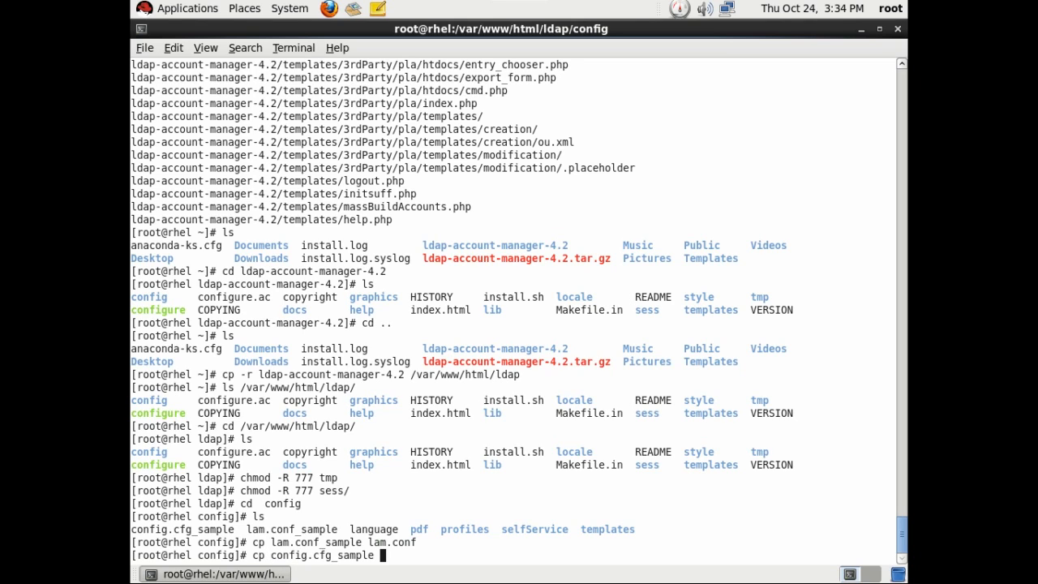
text(con)
key(Tab)
key(BackSpace)
key(BackSpace)
key(BackSpace)
key(BackSpace)
key(BackSpace)
key(BackSpace)
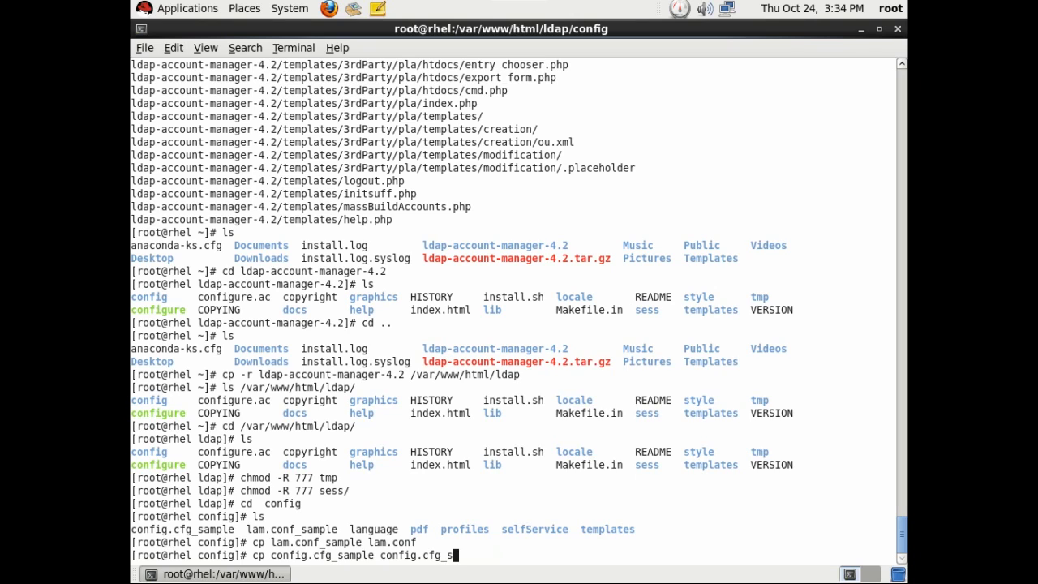
key(BackSpace)
key(BackSpace)
key(Return)
text(ll)
key(Return)
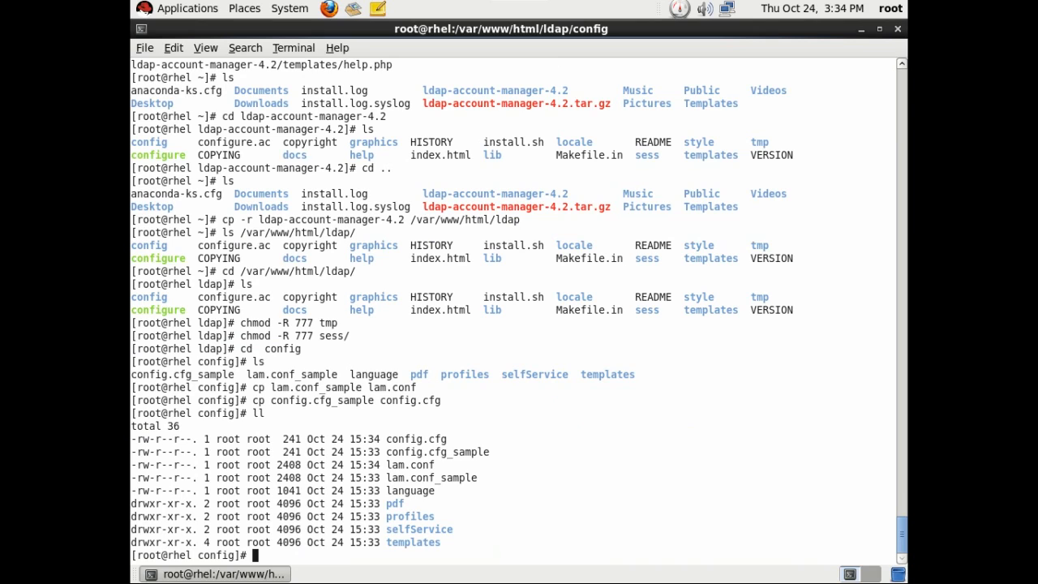
From /var/www/html, recursively make apache the owner of the ldap folder (chown -R apache. ldap/).
text(cd ..)
key(Return)
text(cd ..)
key(Return)
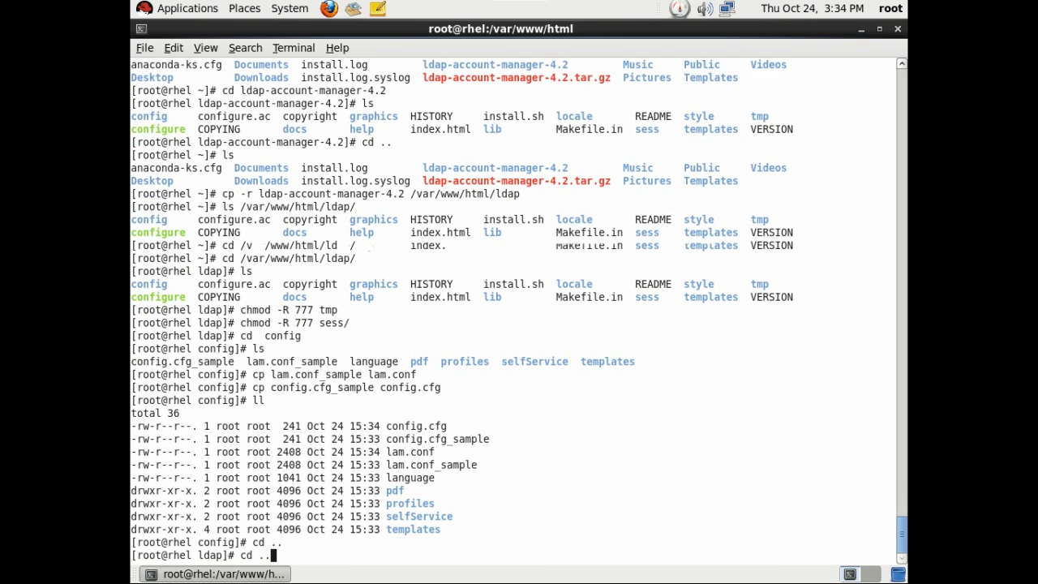
text(chown -R apach)
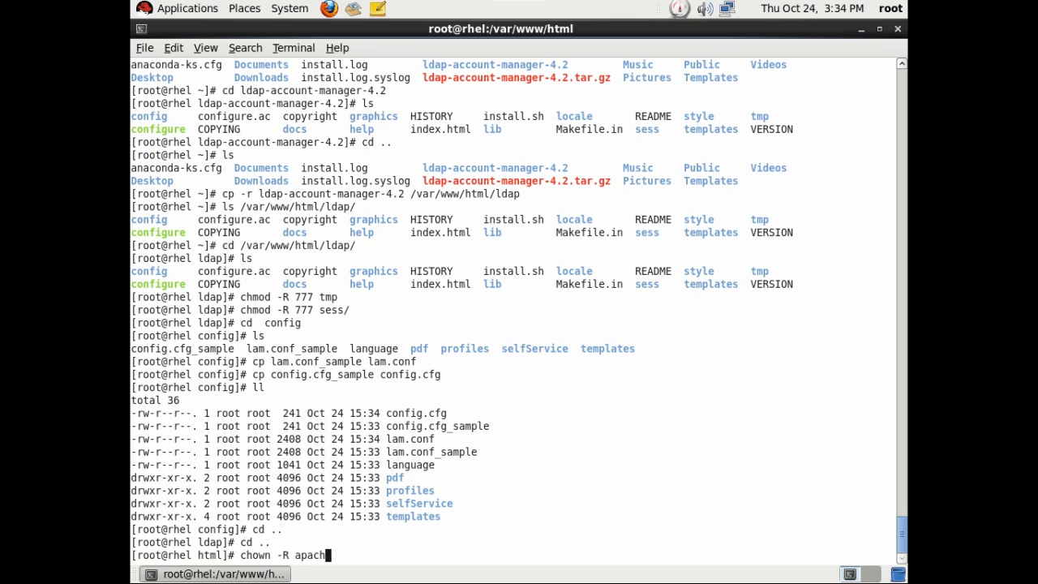
key(BackSpace)
key(BackSpace)
text(che. ld)
key(Tab)
key(Return)
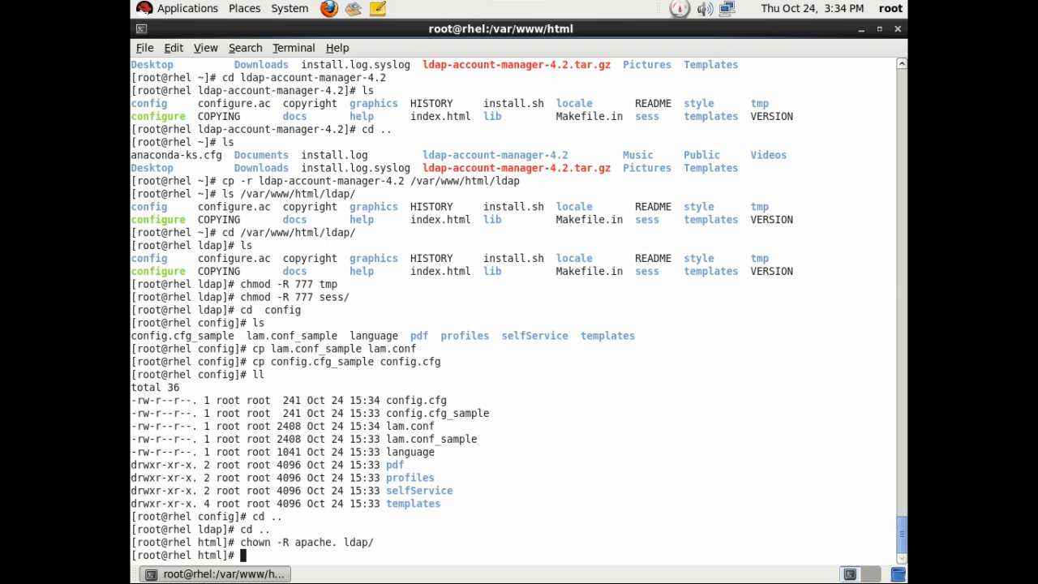
Confirm with long listings of html and ldap/ that apache owns everything.
text(ll)
key(Return)
text(ll /)
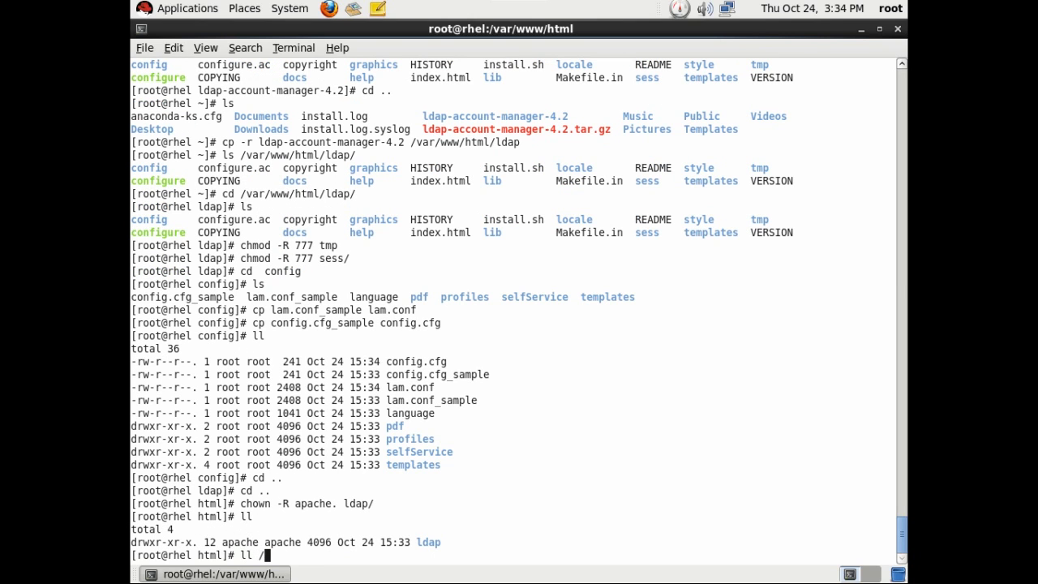
text(ap)
key(Return)
key(Up)
key(BackSpace)
key(BackSpace)
key(BackSpace)
text(l)
key(Tab)
key(Return)
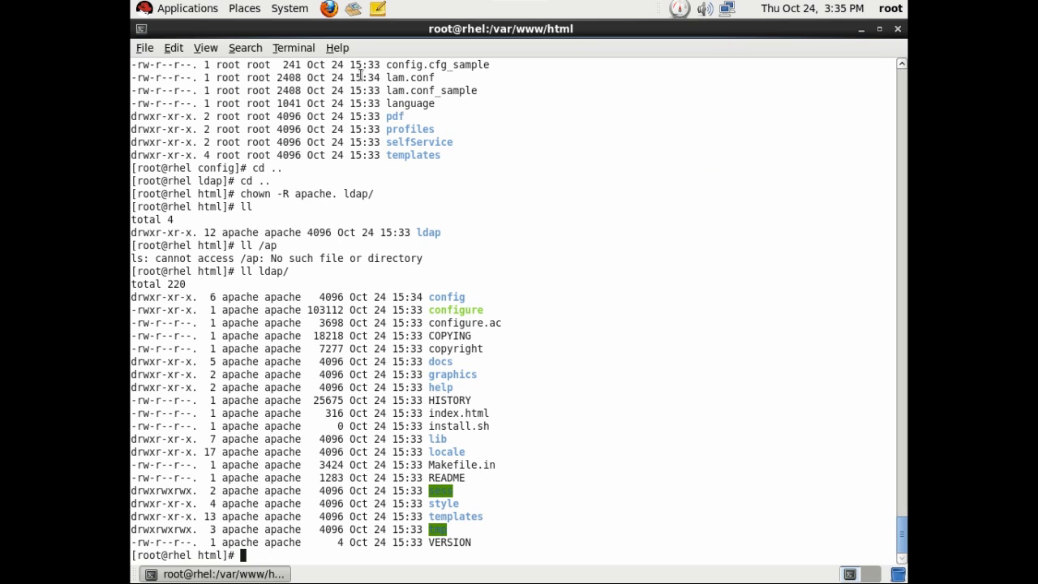
Launch Firefox and load LDAP Account Manager at localhost/ldap.
click(329, 8)
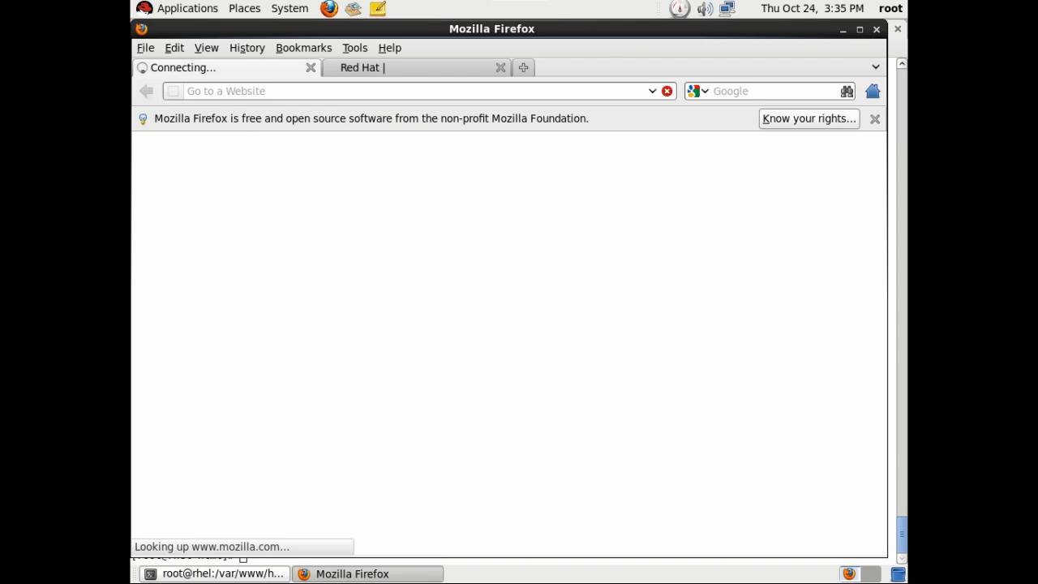
click(501, 68)
click(404, 91)
text(localh)
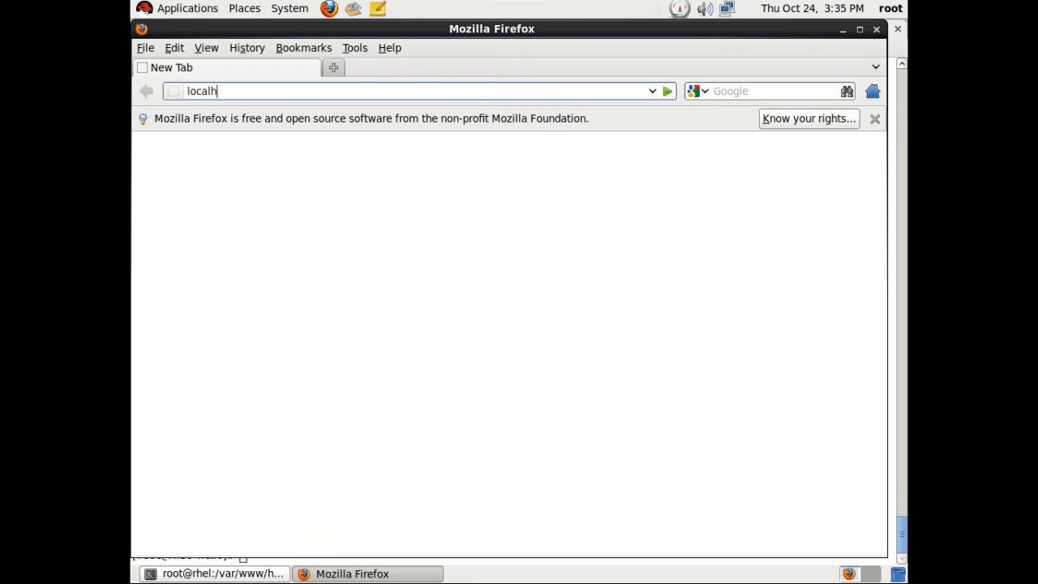
text(ost)
key(Return)
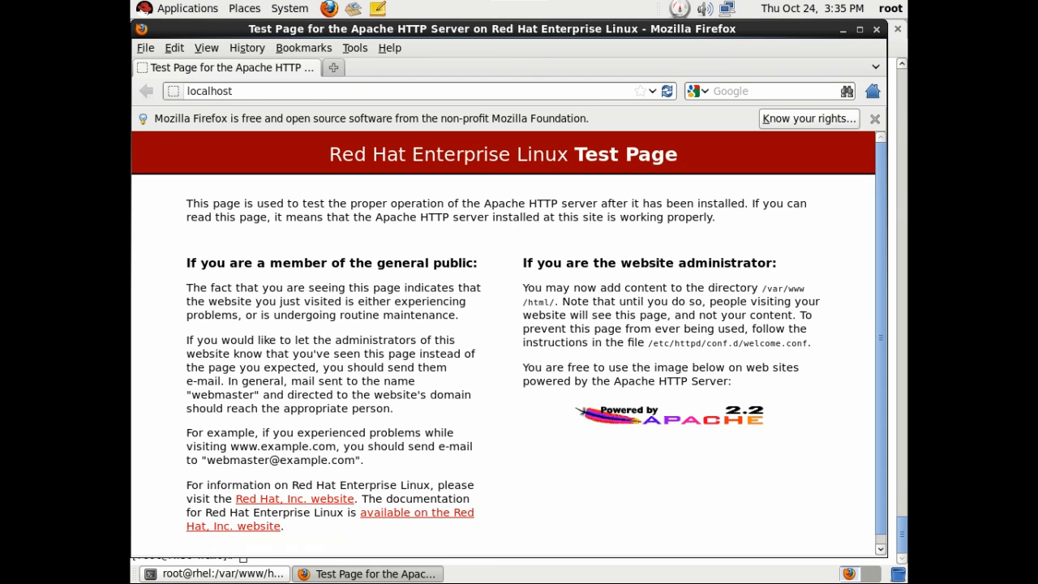
text(/ldap)
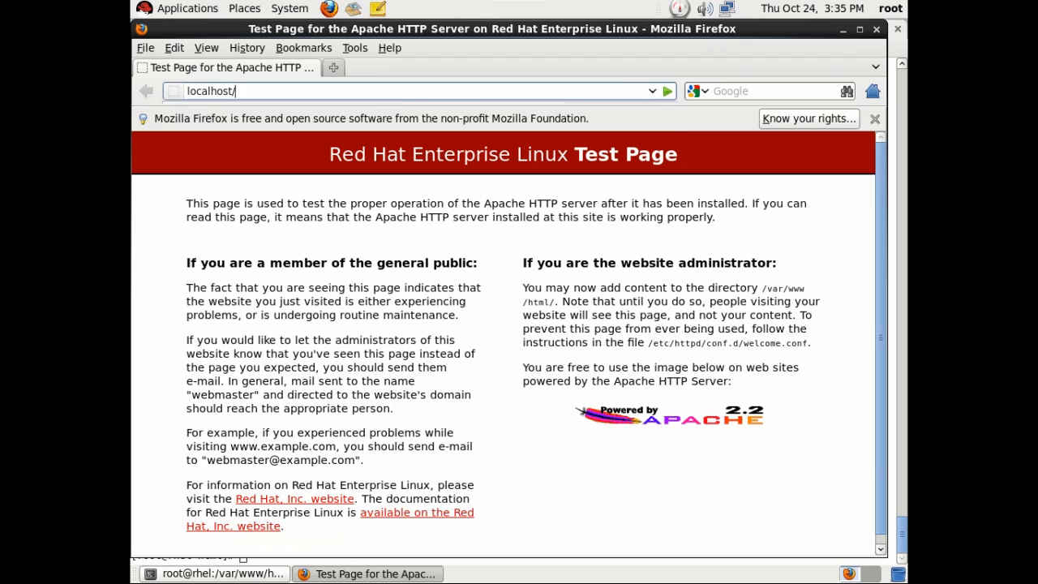
key(Return)
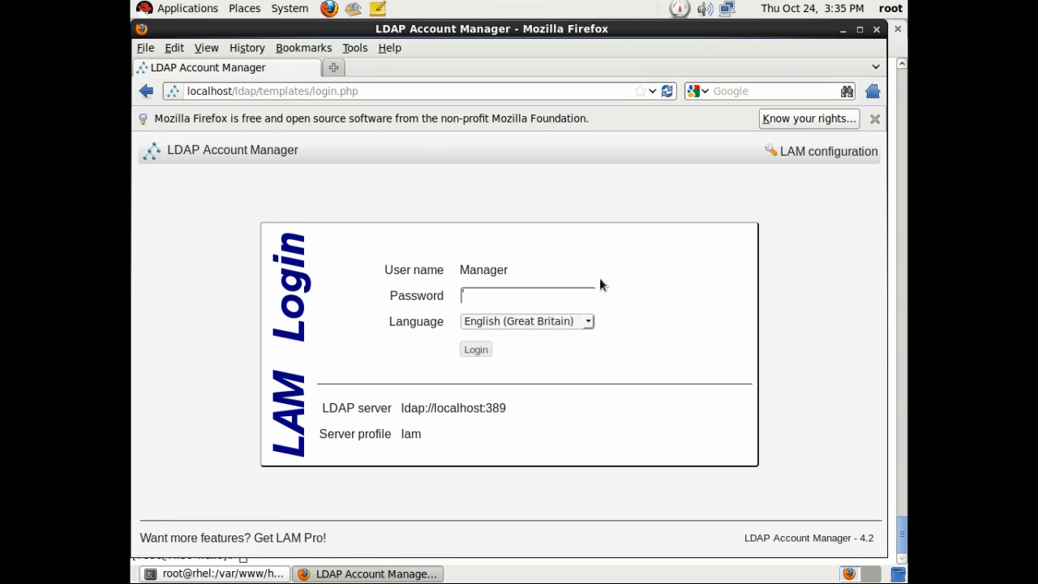
Open LAM's general settings with the master password, review them, and cancel without saving.
click(827, 151)
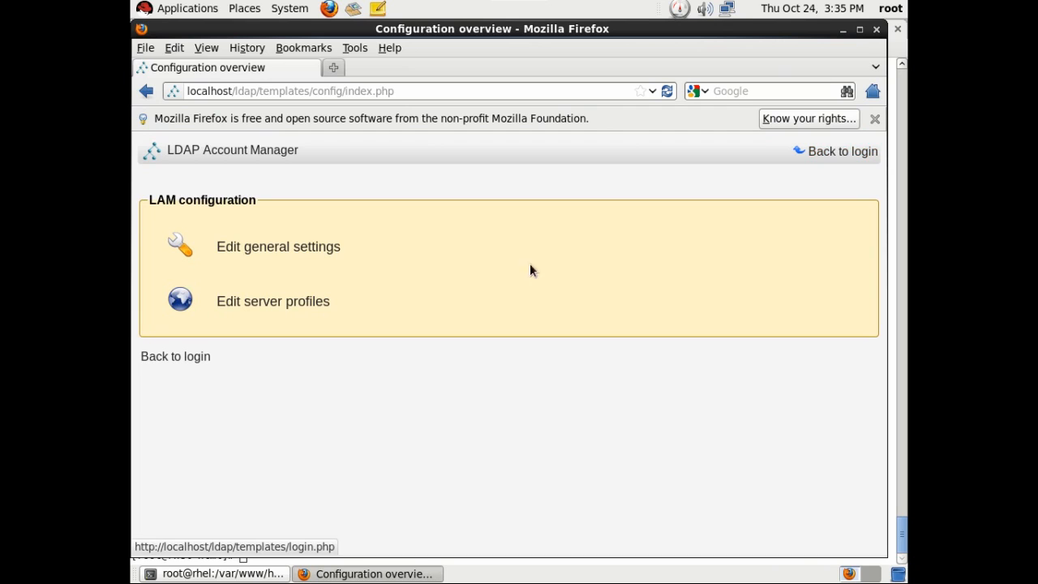
click(308, 249)
text(l)
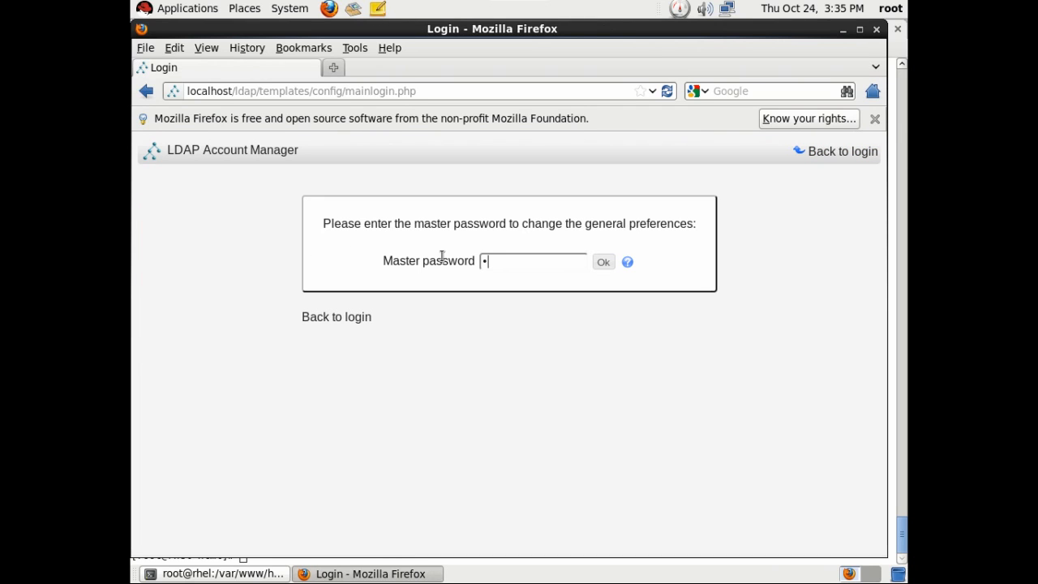
text(am)
key(Return)
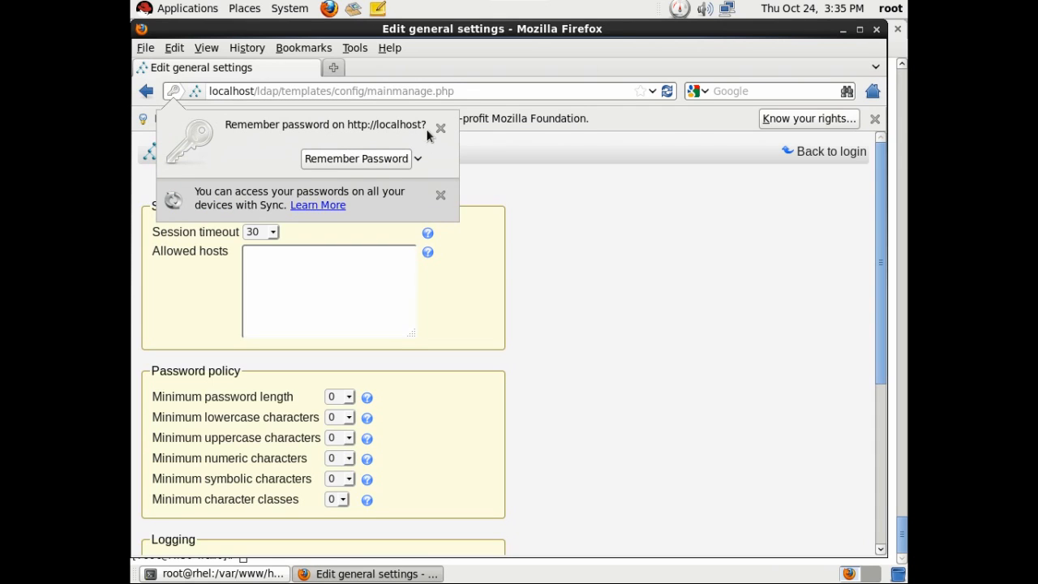
click(430, 128)
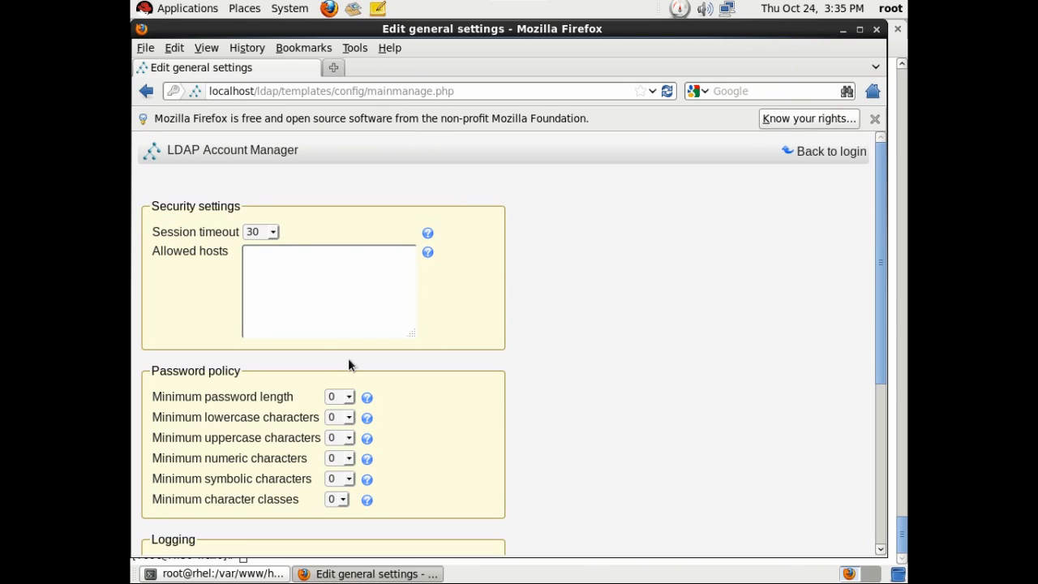
scroll(471, 344, down, 5)
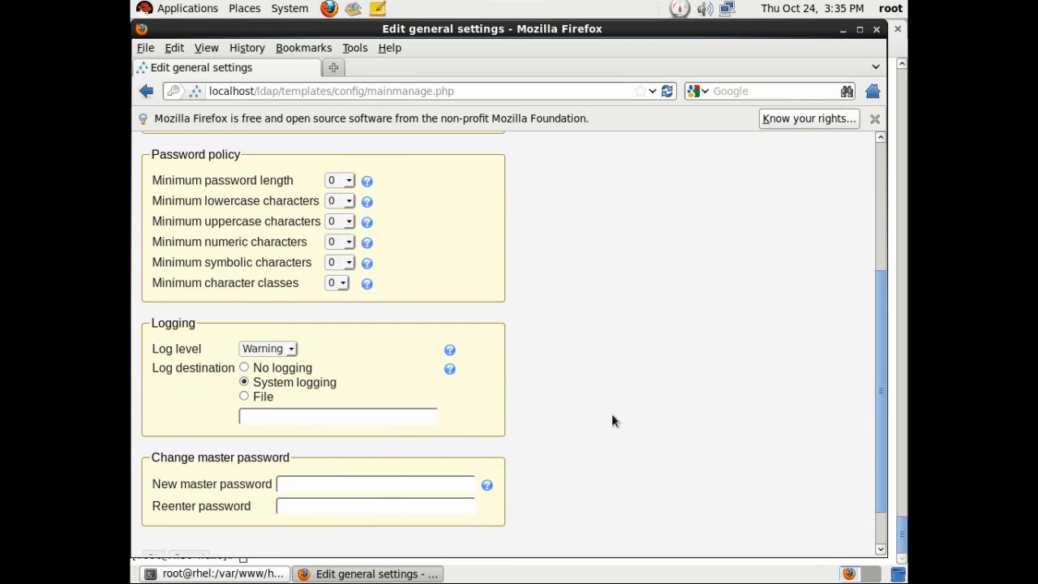
scroll(487, 438, down, 1)
click(186, 504)
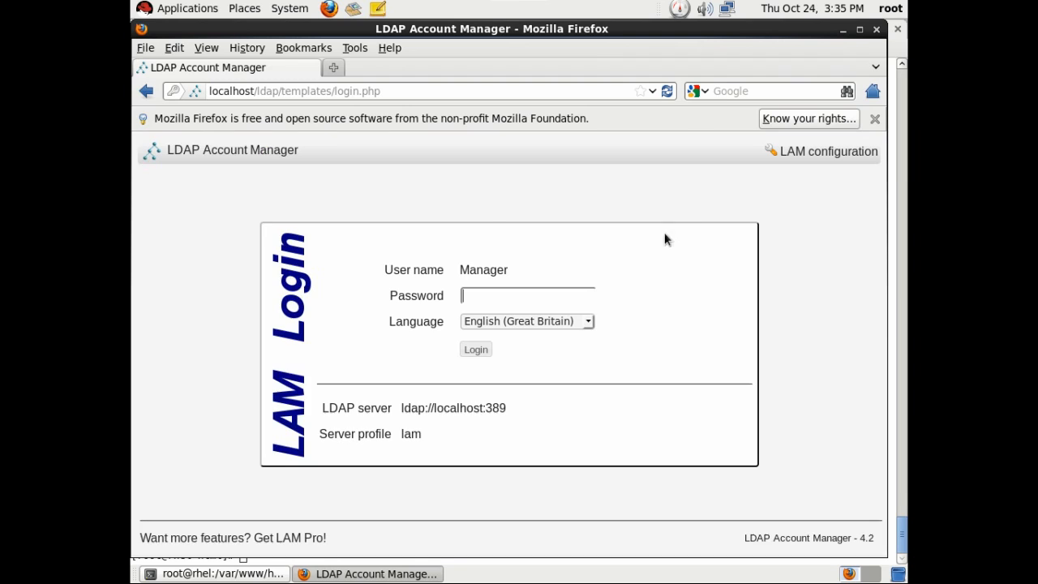
Open the server profile for editing with its password, choosing never to save the password.
click(835, 153)
click(275, 301)
text(l)
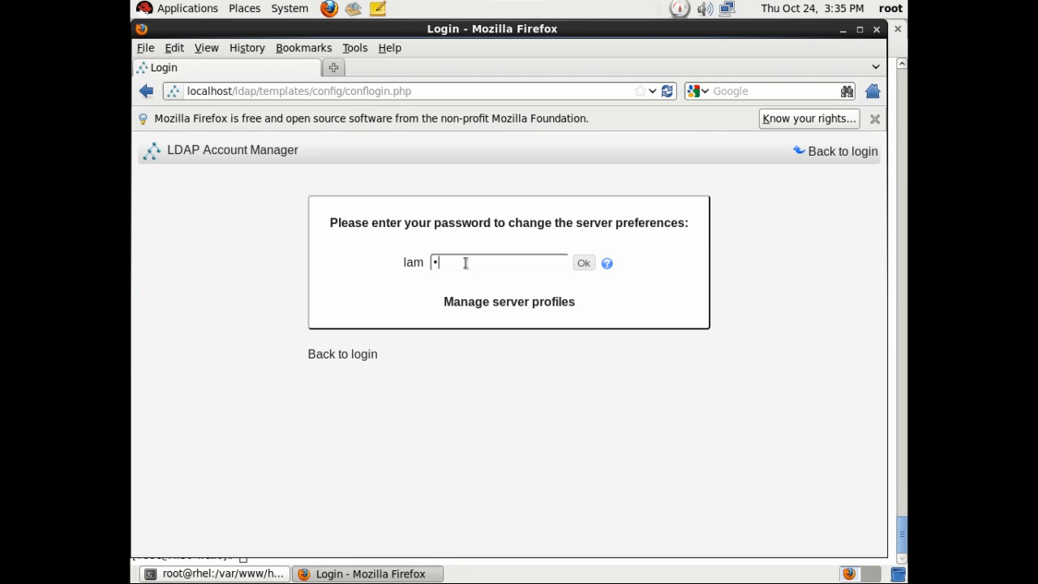
text(am)
key(Return)
click(418, 158)
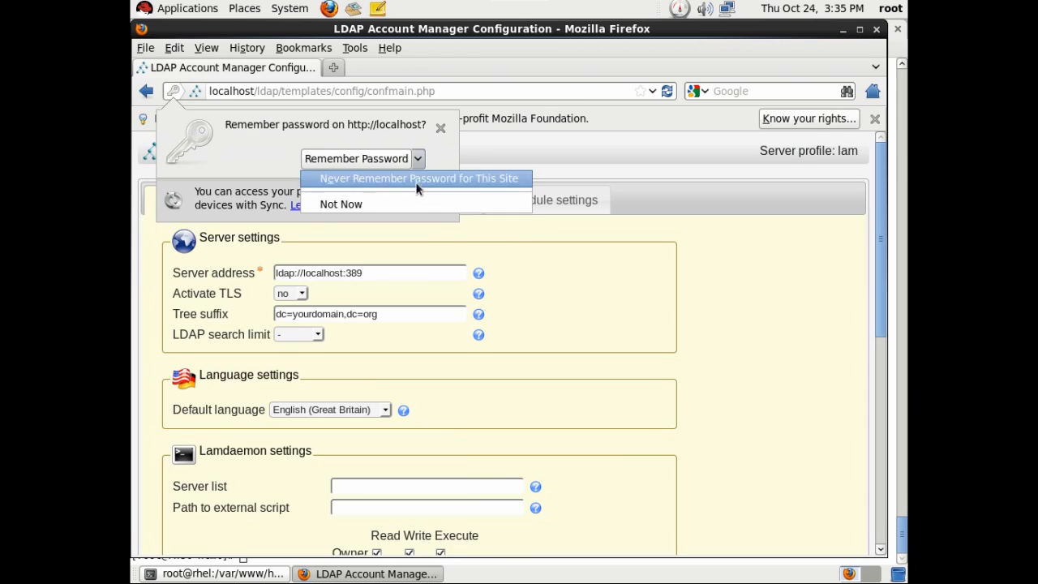
click(412, 179)
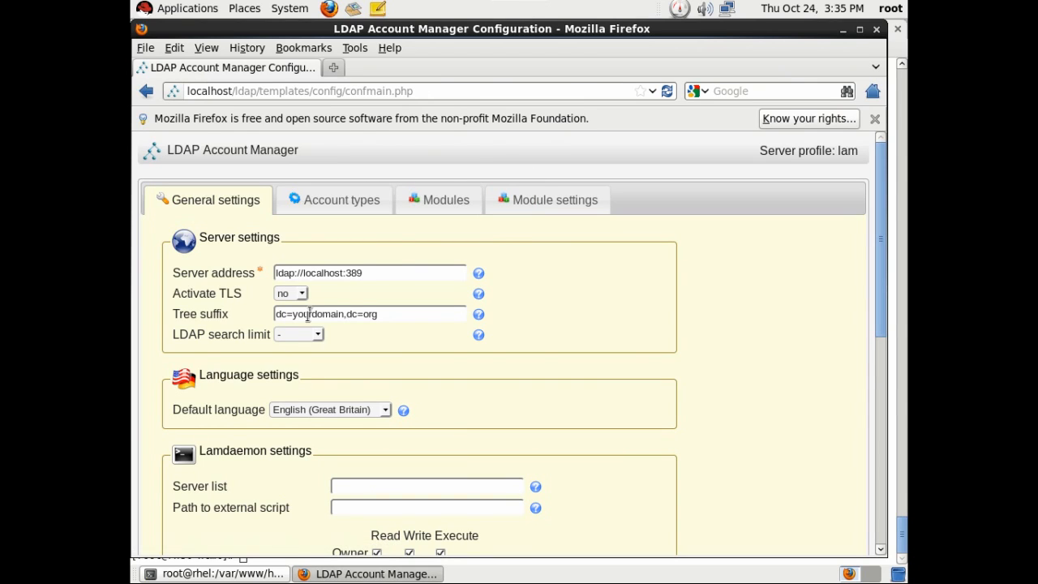
Change the tree suffix to dc=mydomain,dc=com and set the LDAP search limit to 5000.
drag(374, 273, 271, 272)
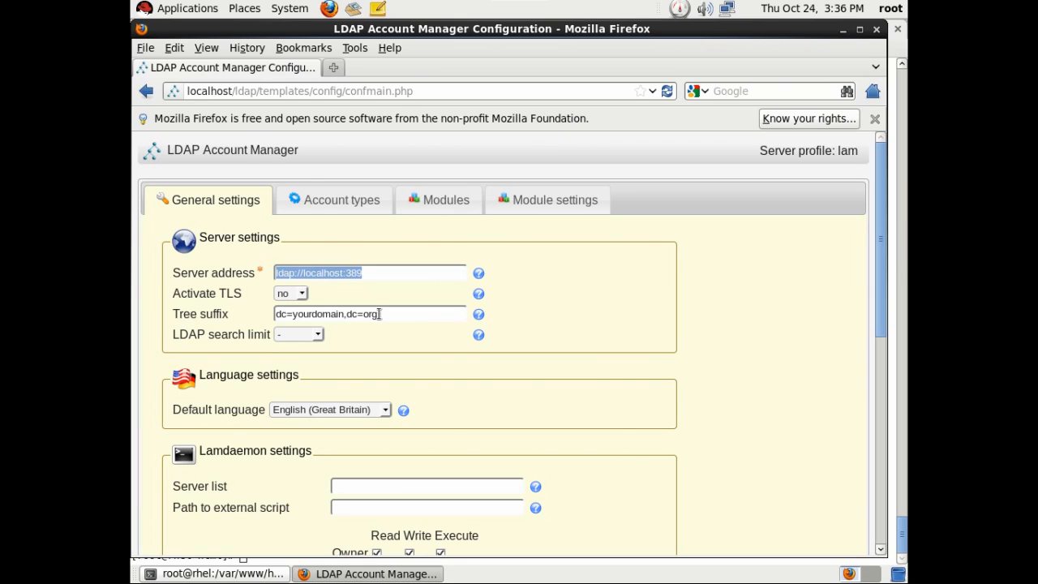
click(413, 315)
key(BackSpace)
key(BackSpace)
key(BackSpace)
key(BackSpace)
key(BackSpace)
key(BackSpace)
key(BackSpace)
key(BackSpace)
key(BackSpace)
key(BackSpace)
key(BackSpace)
key(BackSpace)
key(BackSpace)
key(BackSpace)
key(BackSpace)
key(BackSpace)
key(BackSpace)
text(m)
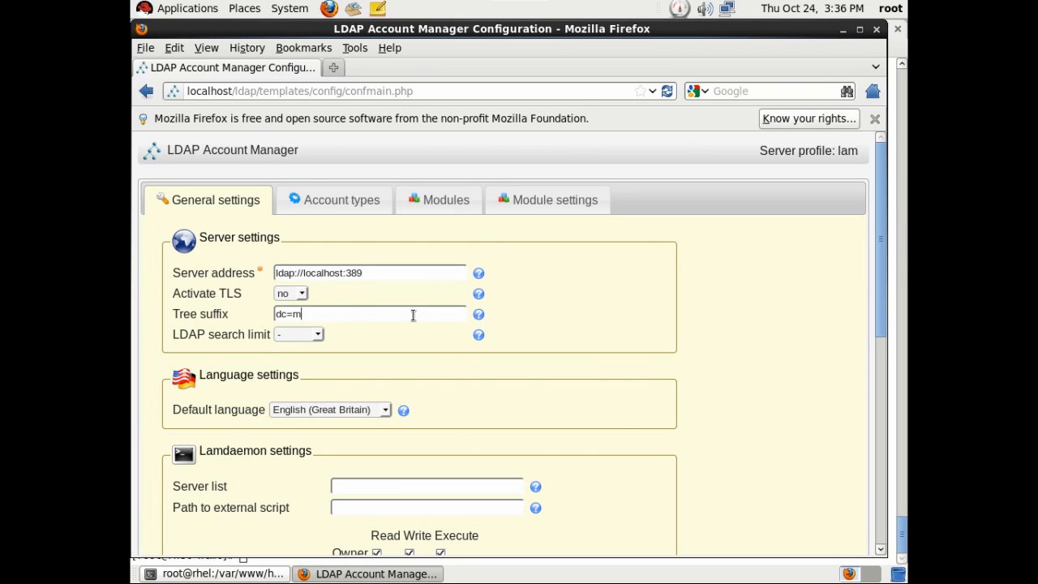
text(omain,dc=com)
click(318, 334)
click(298, 396)
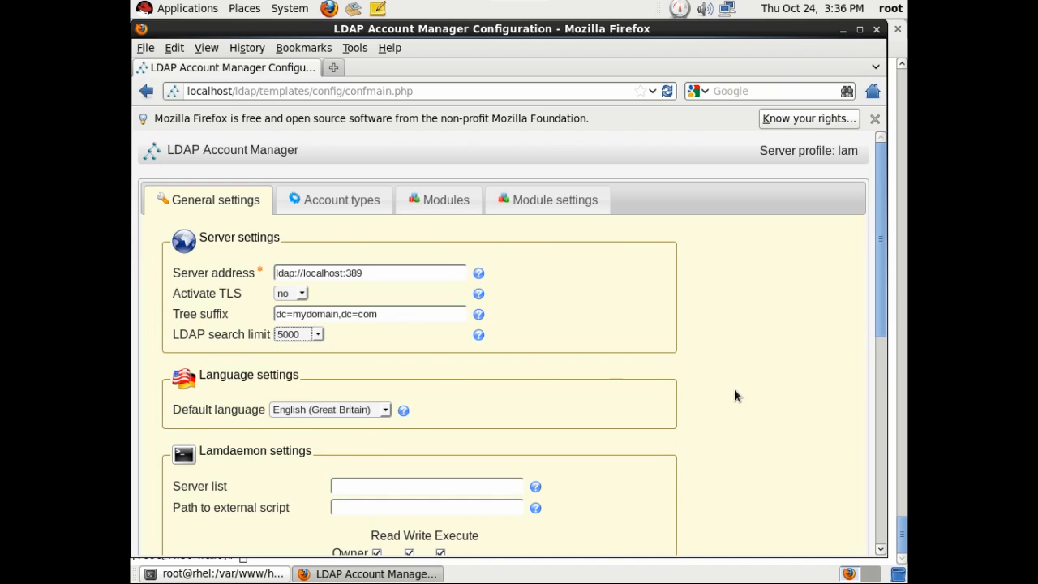
Review the default language options, keeping English (Great Britain).
scroll(732, 391, down, 4)
click(385, 195)
click(470, 236)
click(361, 192)
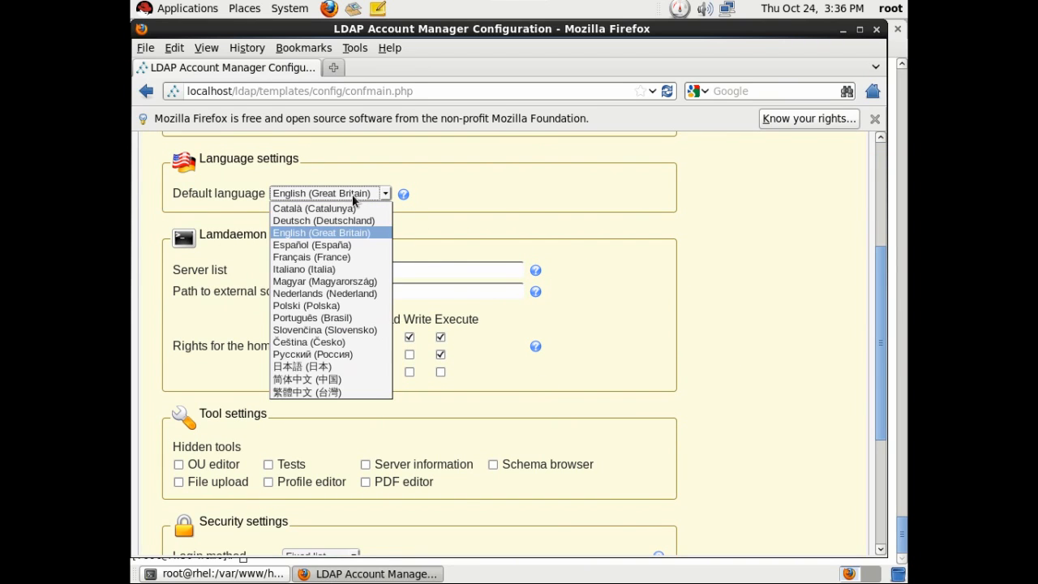
click(485, 209)
click(722, 297)
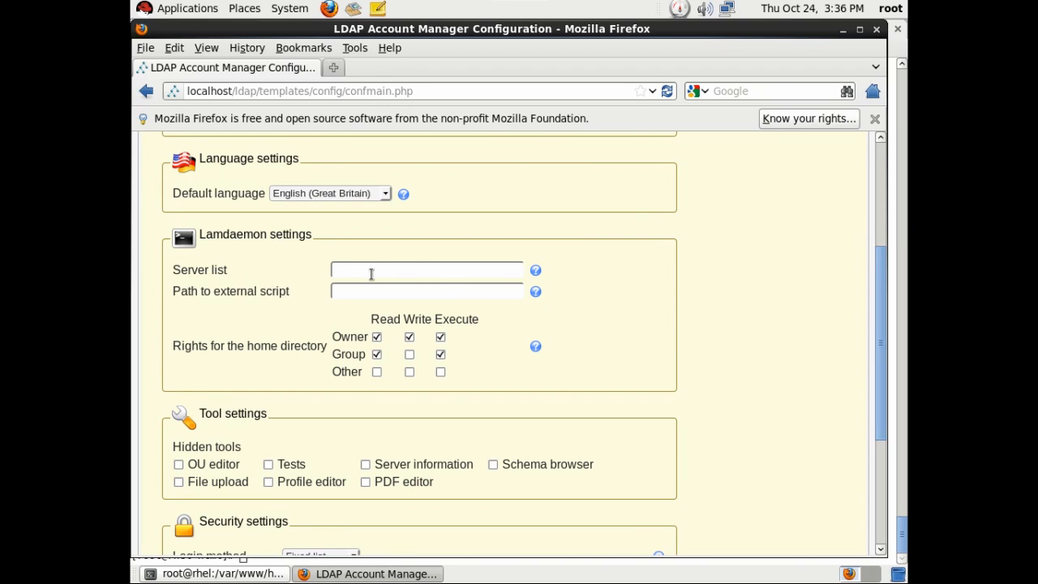
drag(200, 234, 293, 234)
click(764, 317)
scroll(790, 320, down, 5)
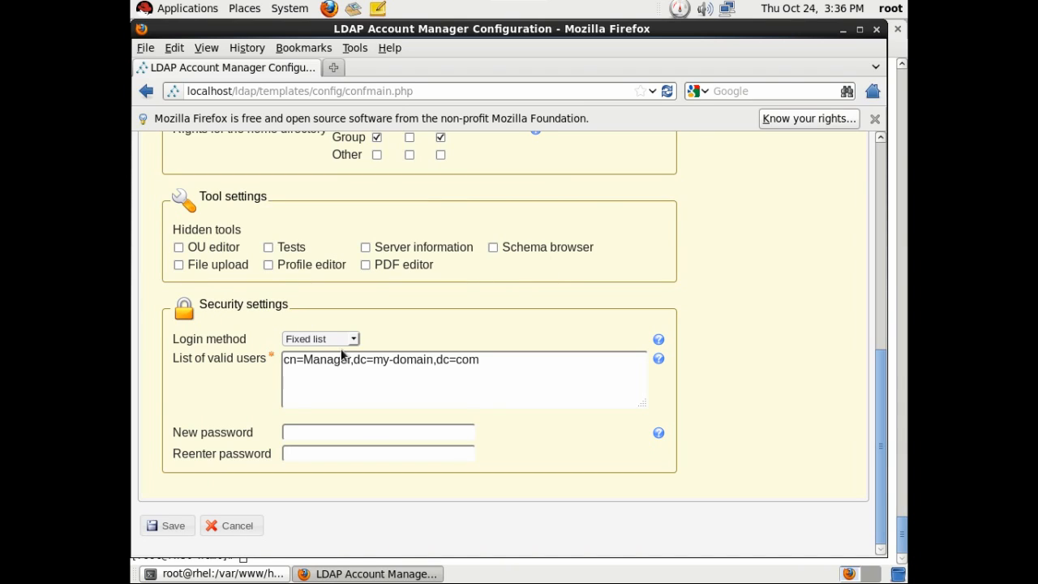
Change the list of valid users to cn=Manager,dc=mydomain,dc=com.
click(390, 359)
key(Delete)
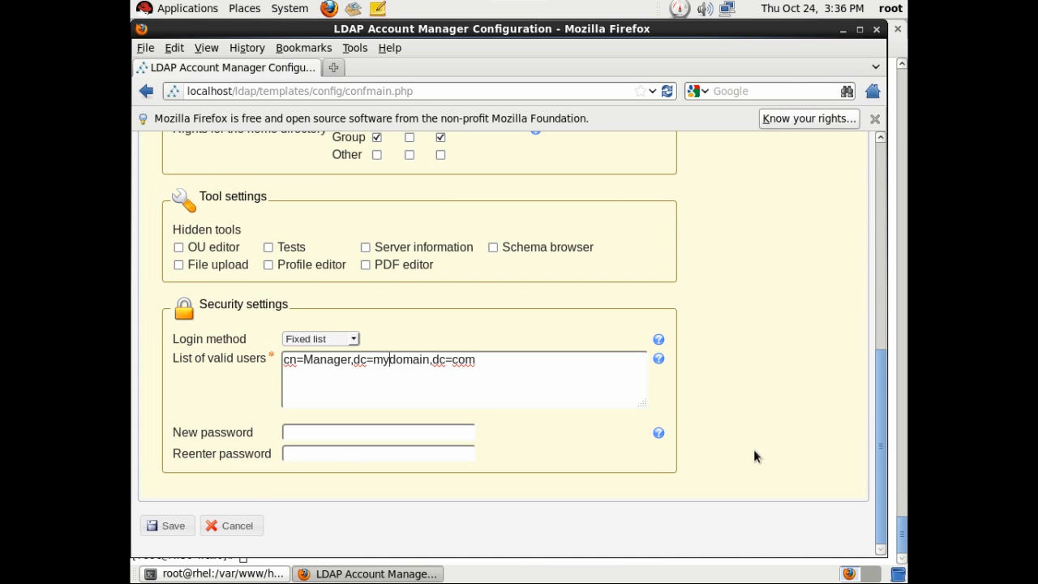
scroll(753, 450, up, 10)
click(354, 206)
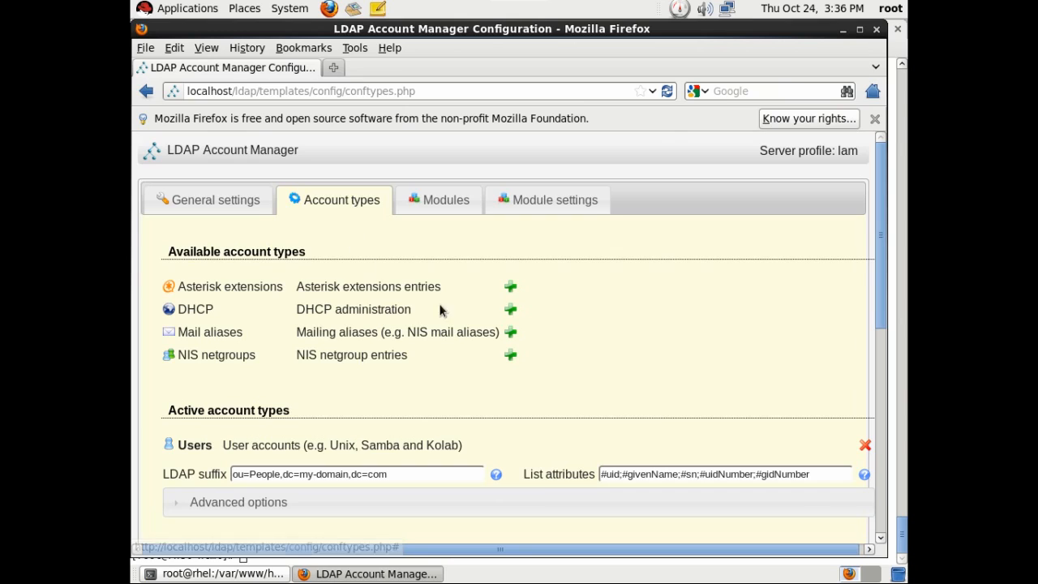
Remove the unneeded account types, including Hosts, NIS netgroups and Samba domains.
click(511, 355)
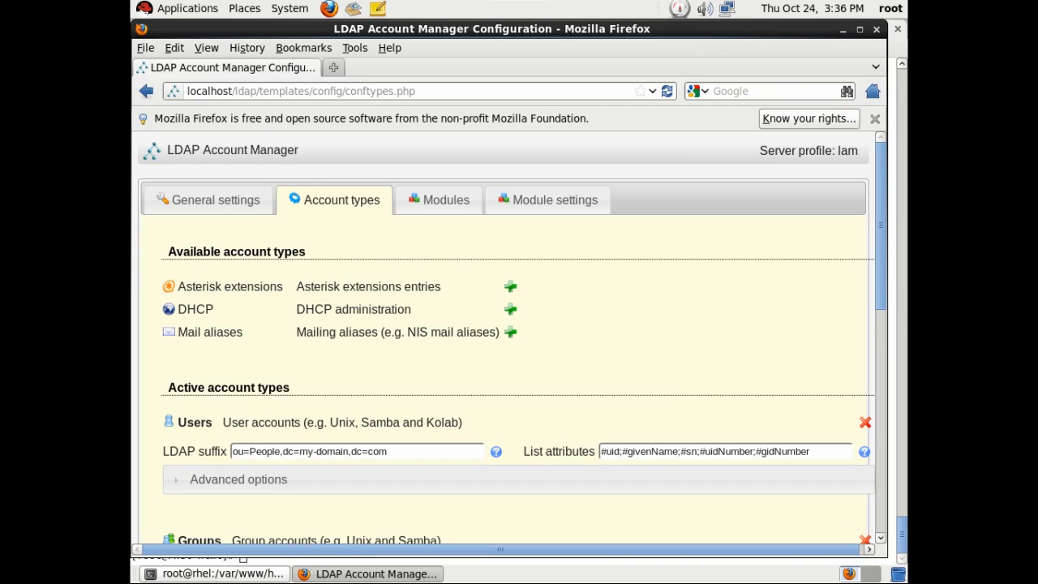
scroll(563, 386, down, 5)
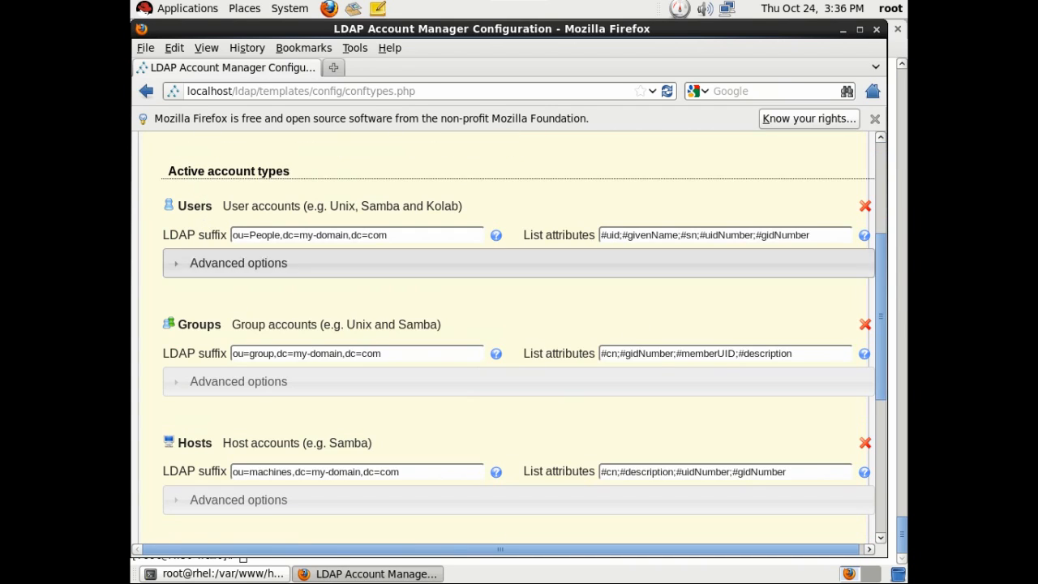
scroll(195, 215, down, 6)
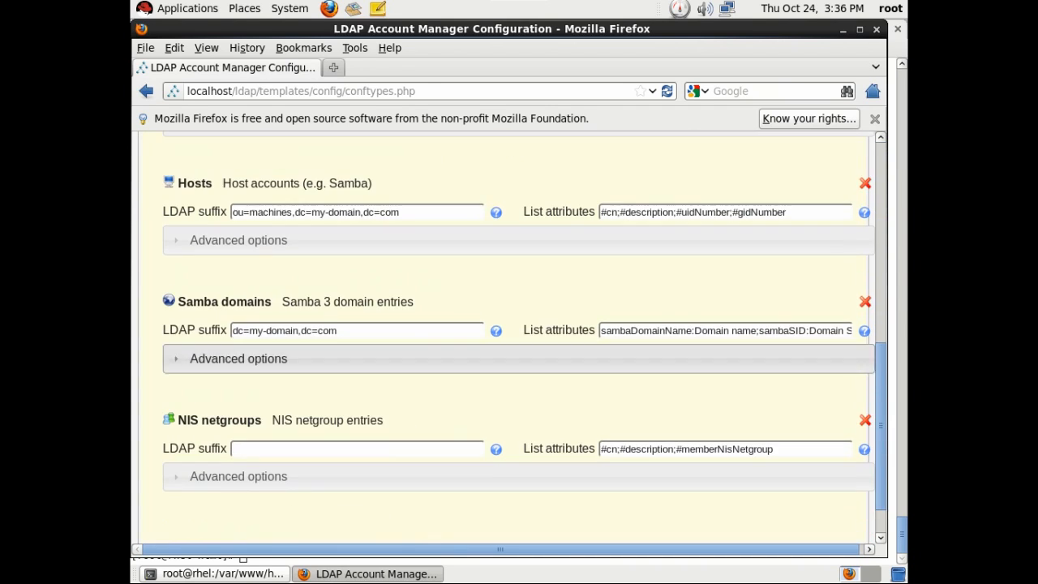
click(865, 183)
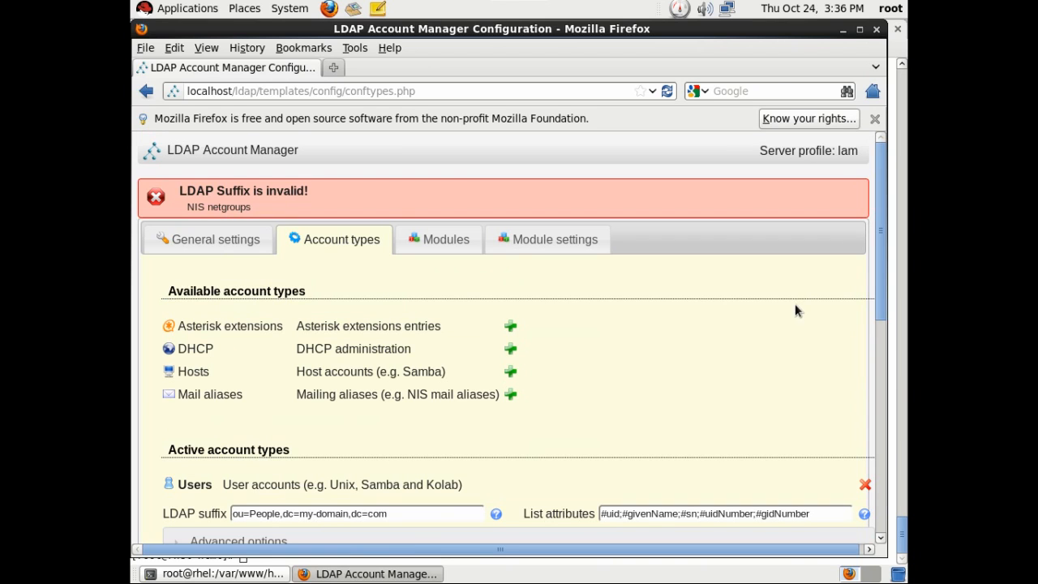
scroll(781, 314, down, 8)
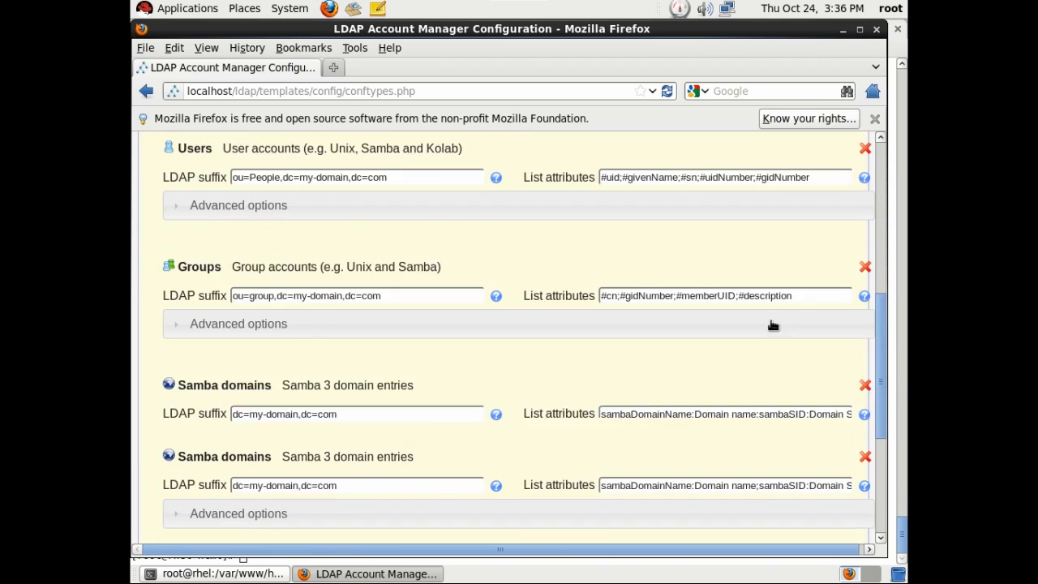
scroll(862, 413, down, 4)
click(865, 407)
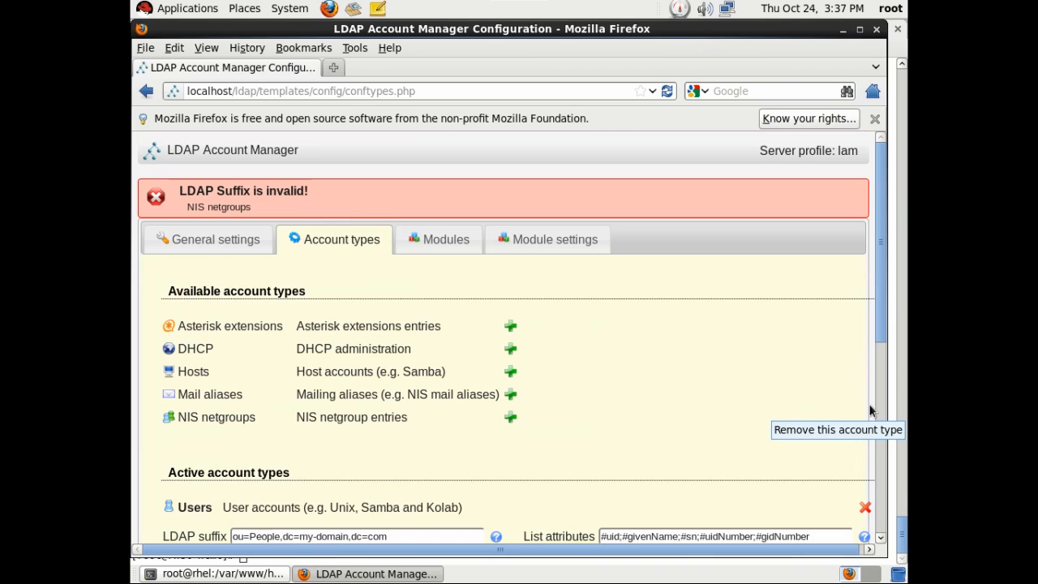
scroll(757, 381, down, 10)
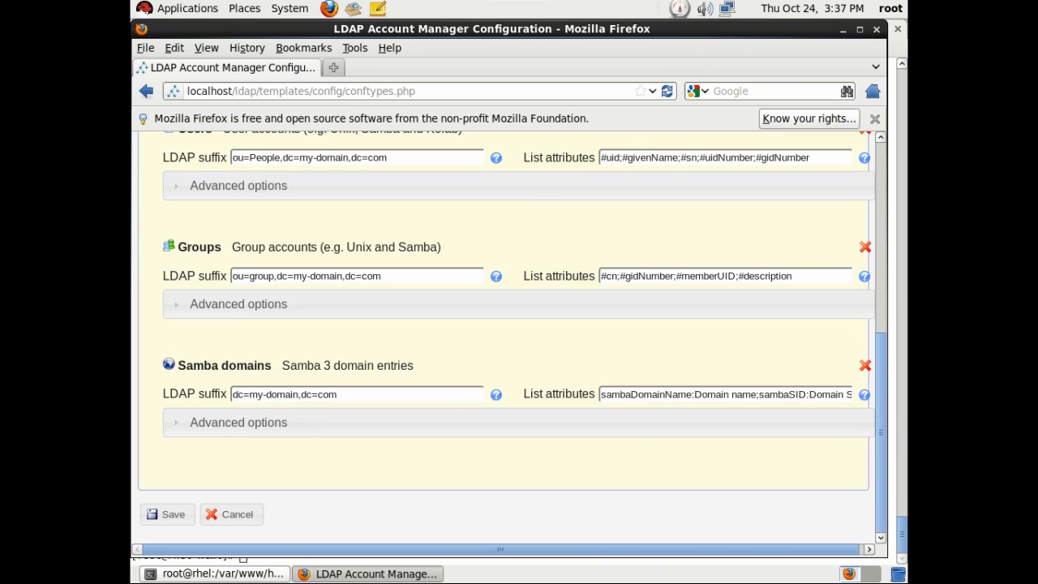
click(866, 366)
scroll(715, 385, down, 10)
Change the Users and Groups suffixes to ou=People,dc=mydomain,dc=com and ou=group,dc=mydomain,dc=com.
click(374, 277)
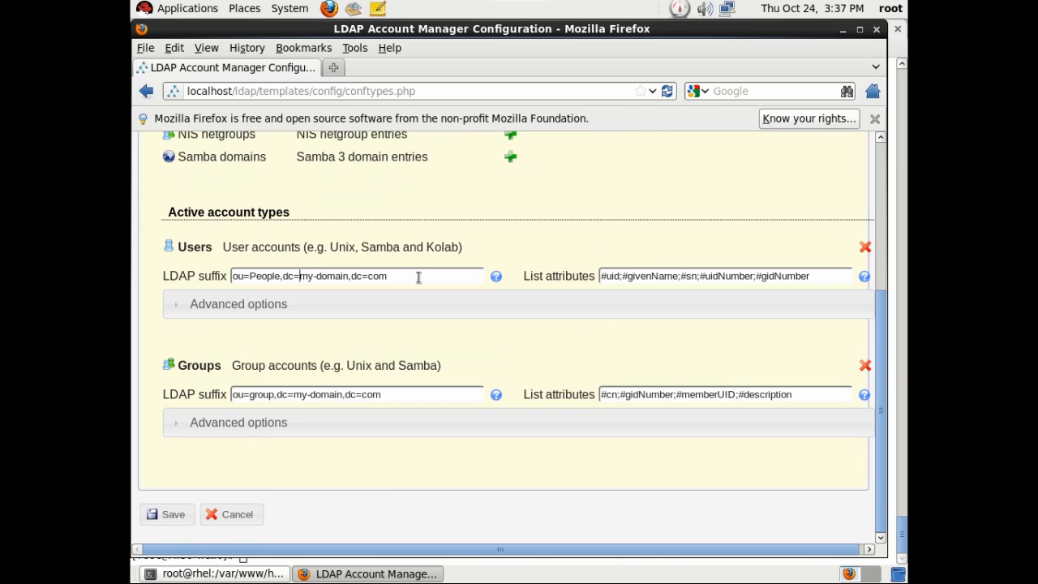
key(Right)
key(Delete)
click(294, 395)
key(Delete)
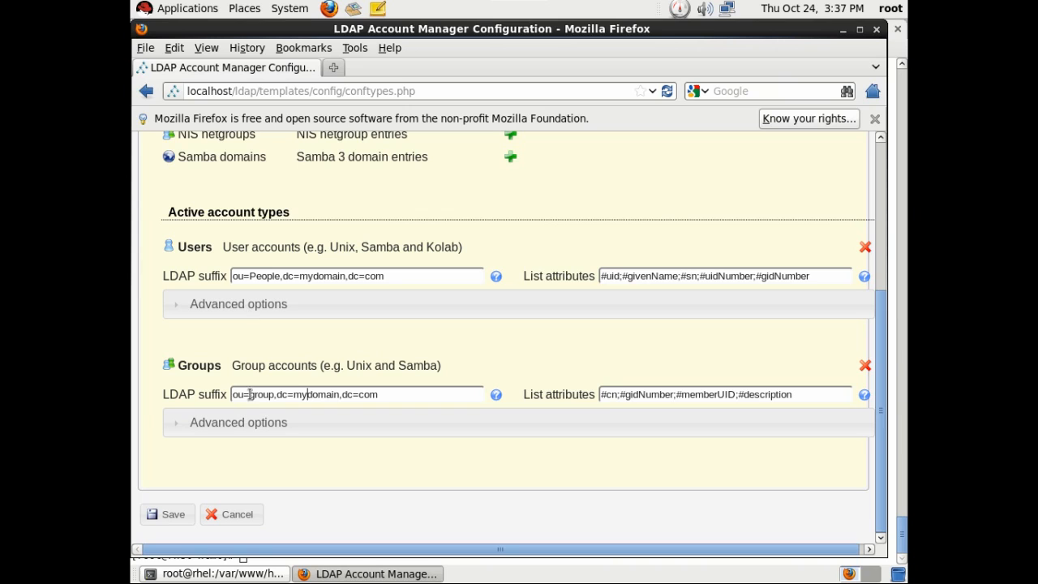
scroll(460, 412, up, 5)
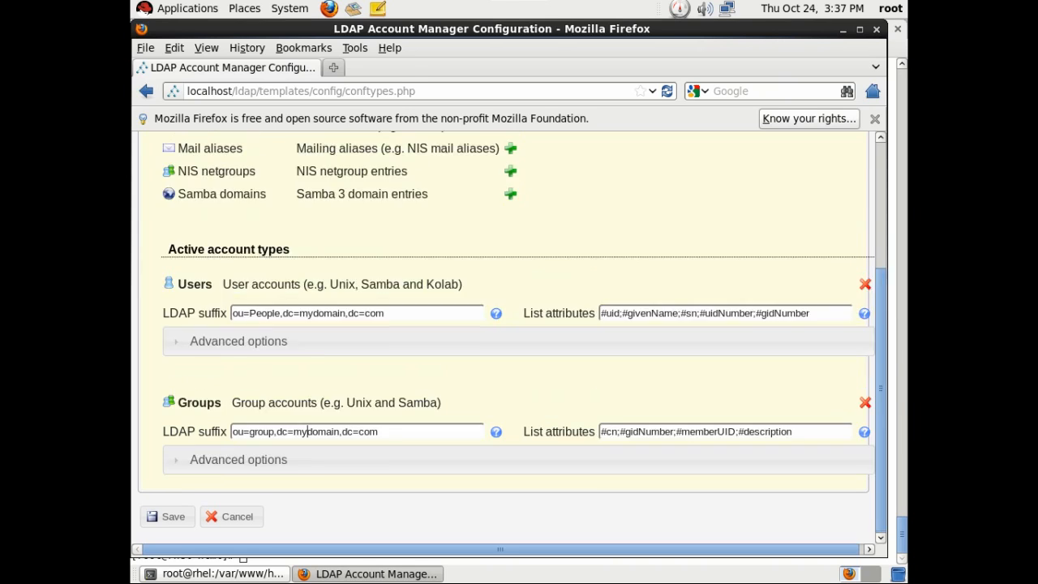
click(454, 202)
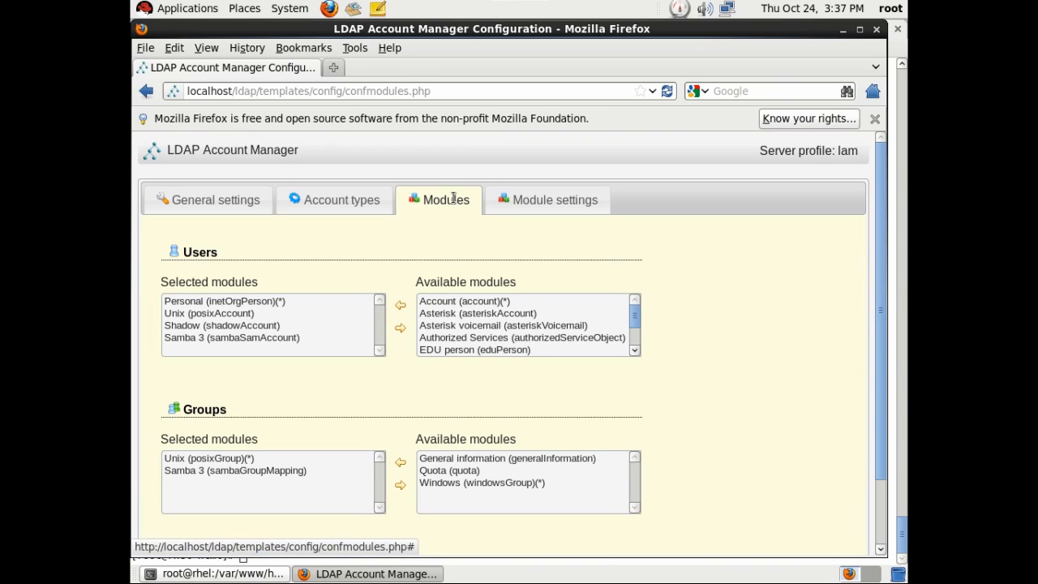
Move the Samba 3 user and group modules to Available and save the profile.
click(220, 339)
click(399, 328)
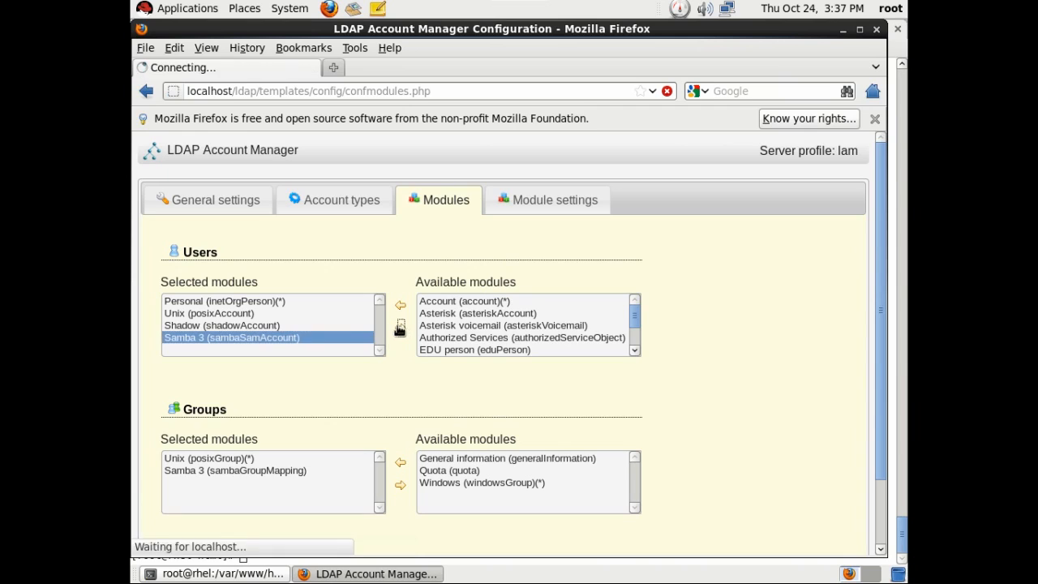
click(219, 472)
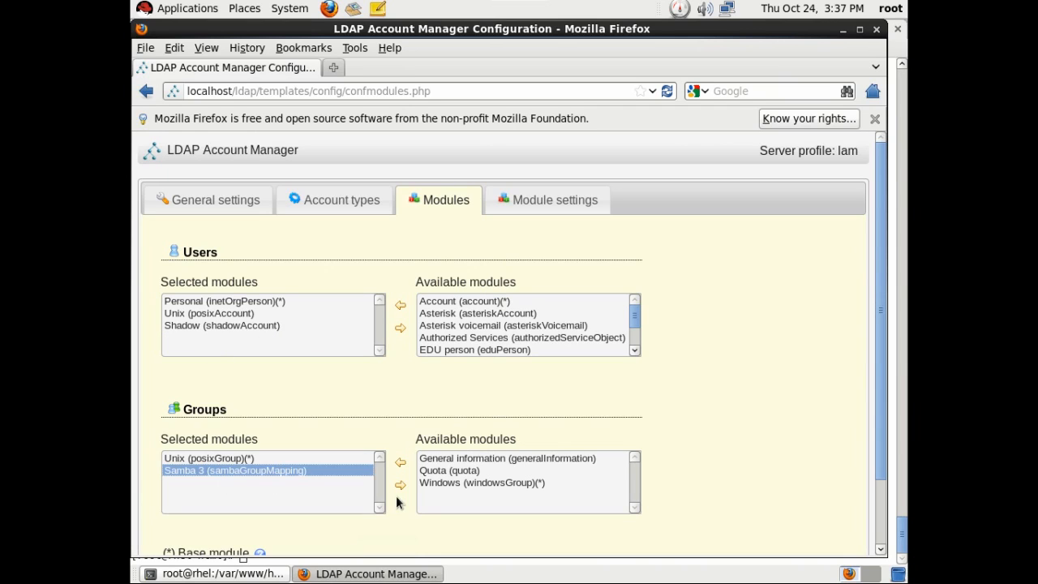
click(400, 485)
scroll(388, 411, down, 2)
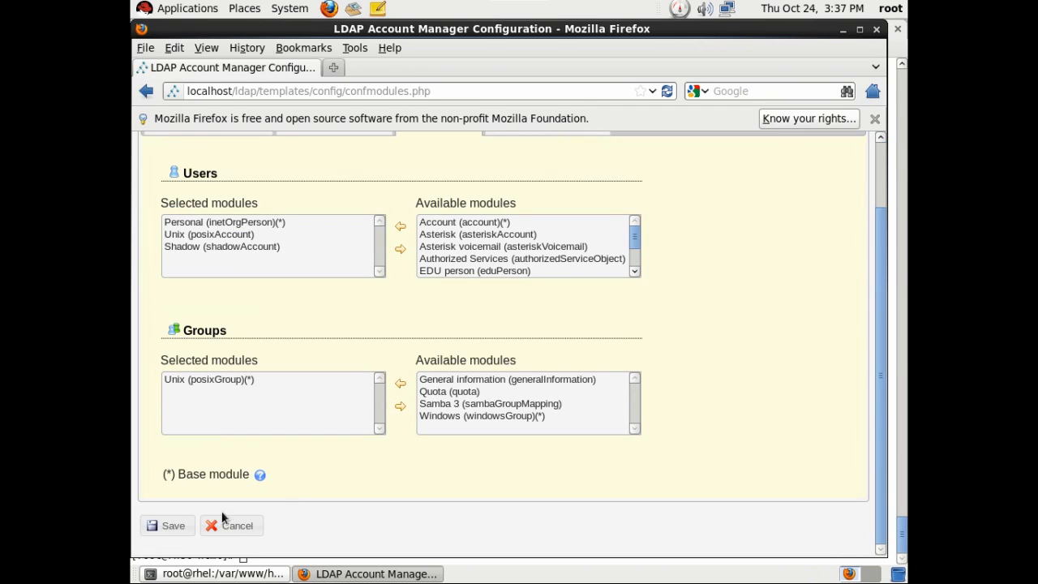
click(170, 525)
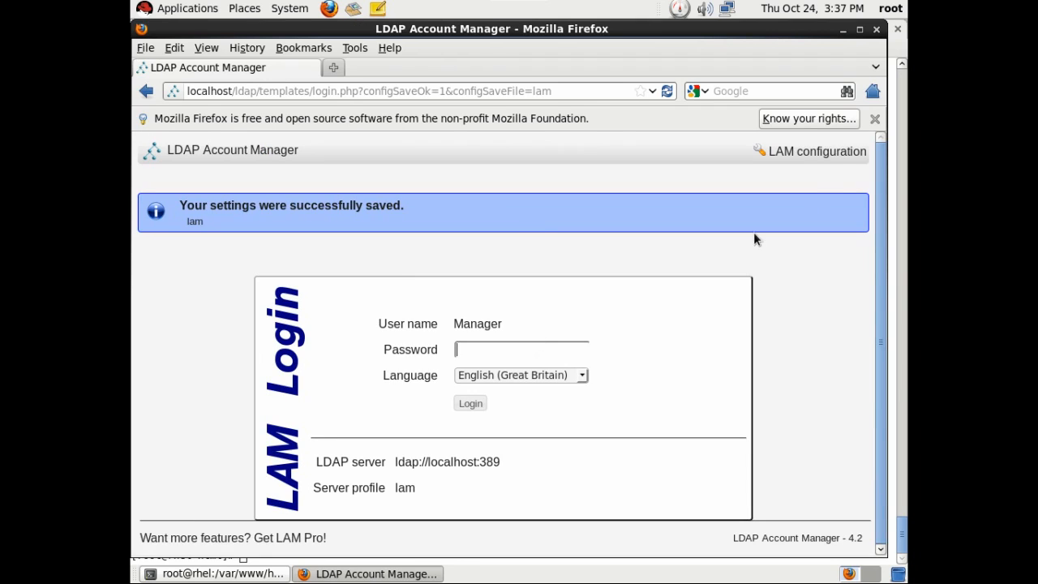
Reopen the server profile with its password and review the account types settings.
click(826, 151)
click(277, 305)
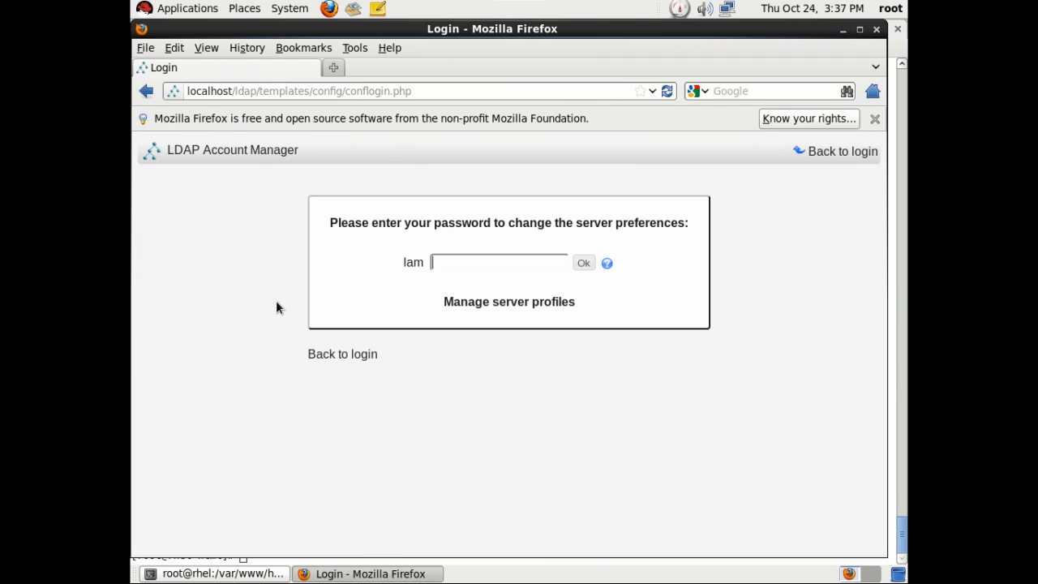
text(lam)
key(Return)
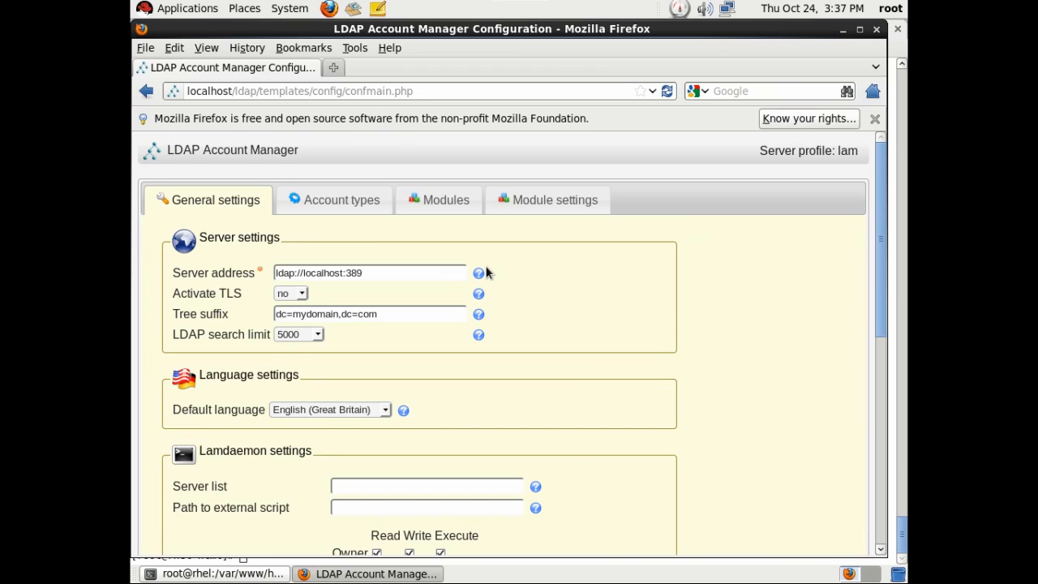
scroll(341, 357, down, 10)
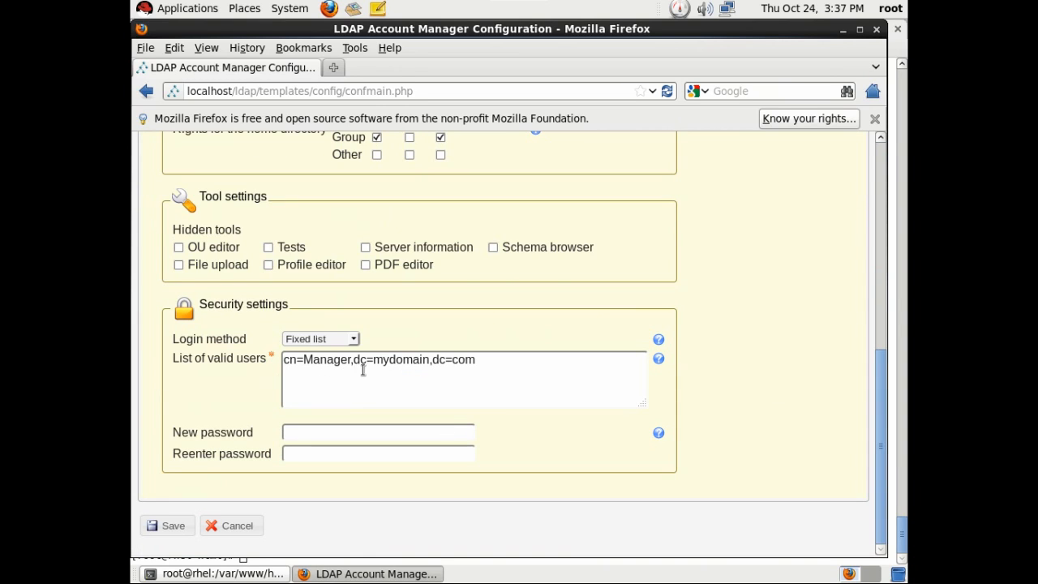
scroll(724, 395, up, 10)
click(357, 201)
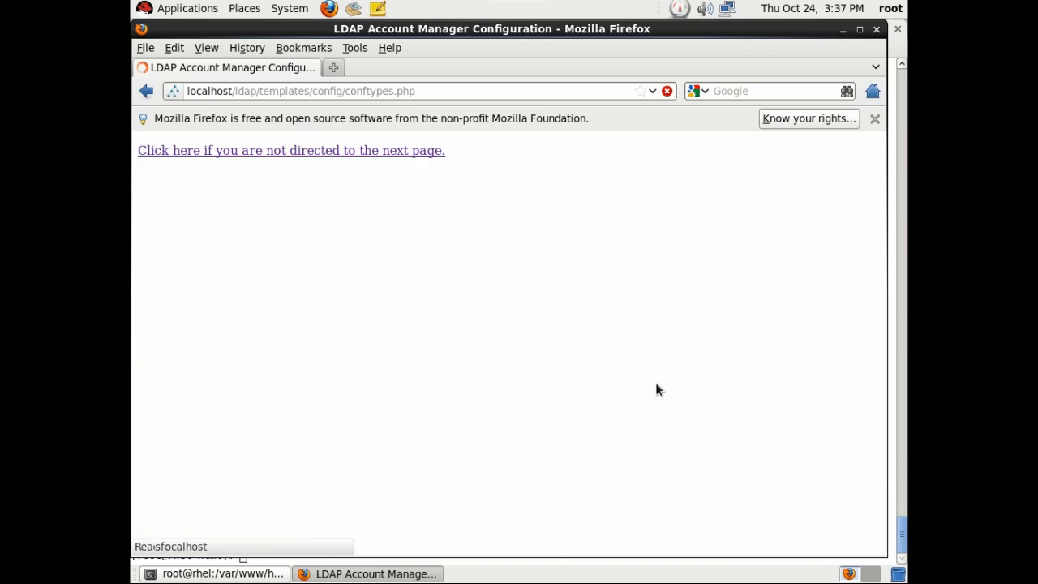
scroll(589, 397, down, 5)
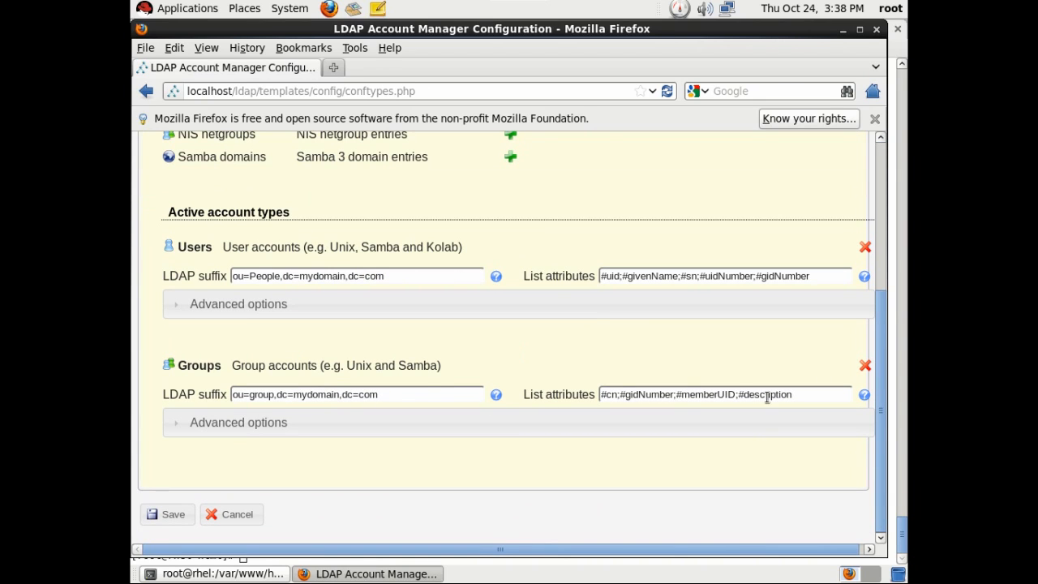
scroll(439, 379, up, 5)
Check the modules list, then hide the Description field for users in Module settings.
click(438, 198)
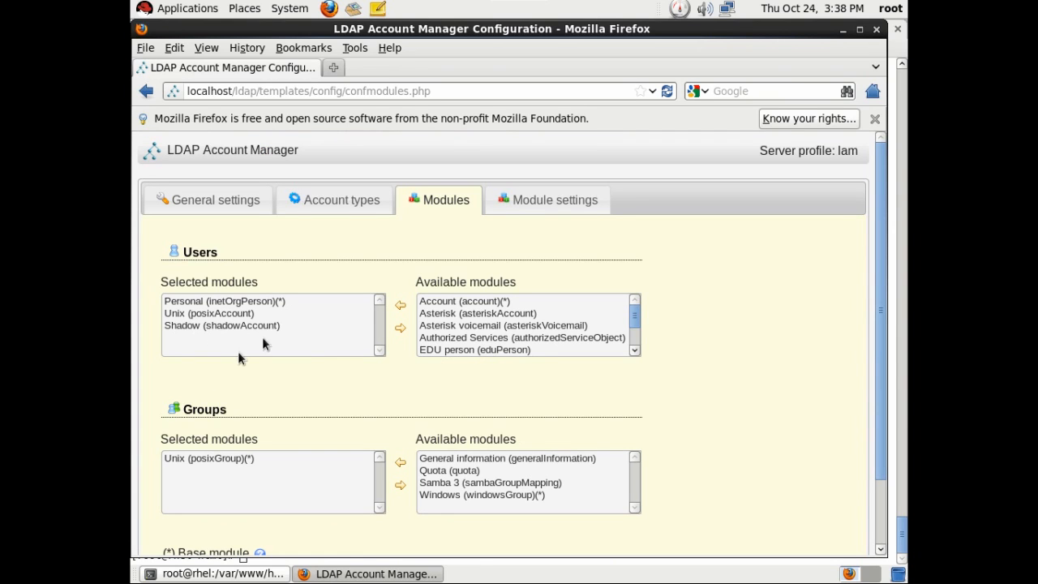
click(542, 196)
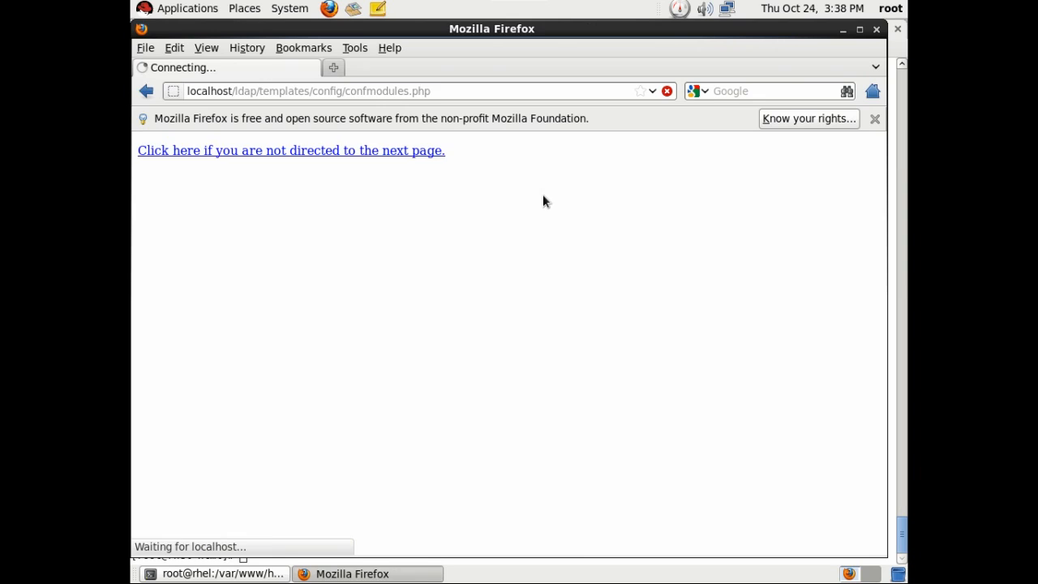
click(179, 292)
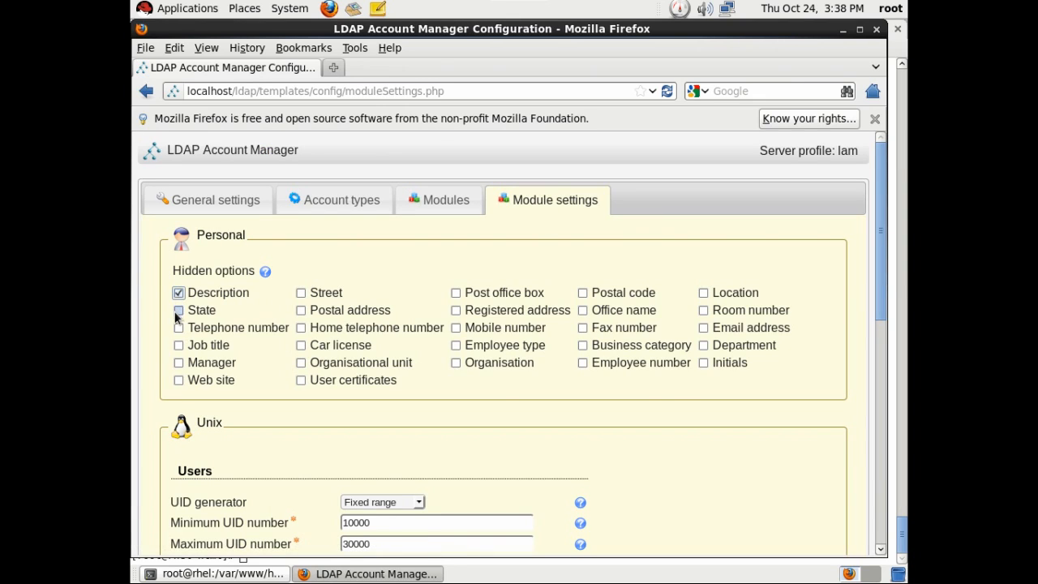
Hide Job title, Manager, Web site, Street, Postal address, Fax, Location, Initials and similar personal fields, keeping Home telephone visible.
click(178, 345)
click(179, 362)
click(178, 380)
click(301, 293)
click(301, 312)
click(302, 328)
click(301, 363)
click(301, 380)
click(455, 293)
click(457, 310)
click(456, 363)
click(583, 293)
click(582, 328)
click(582, 345)
click(583, 363)
click(703, 293)
click(704, 346)
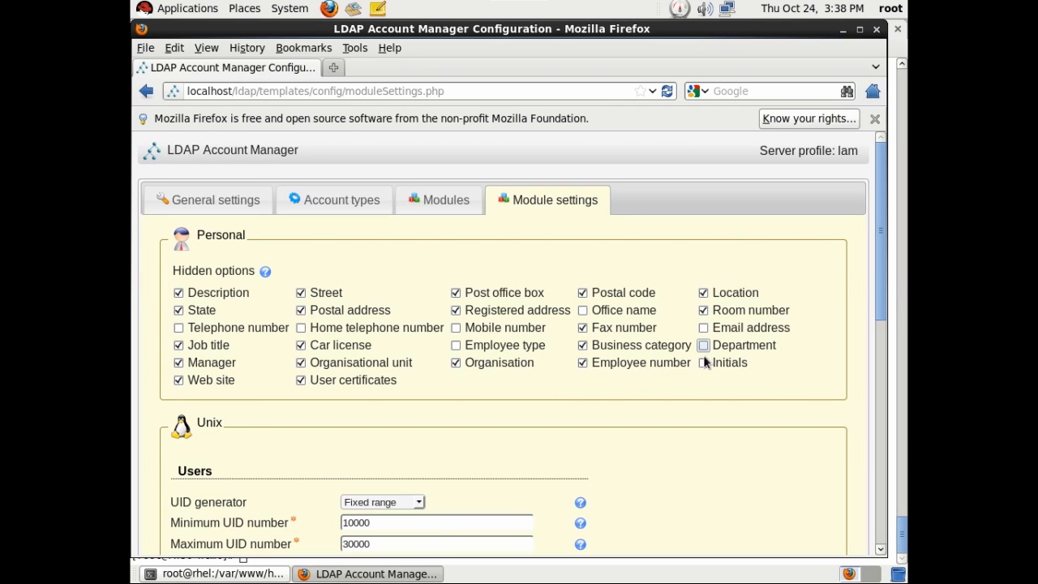
click(703, 362)
Set the minimum UID and GID numbers to 500 and save the settings.
scroll(500, 384, down, 4)
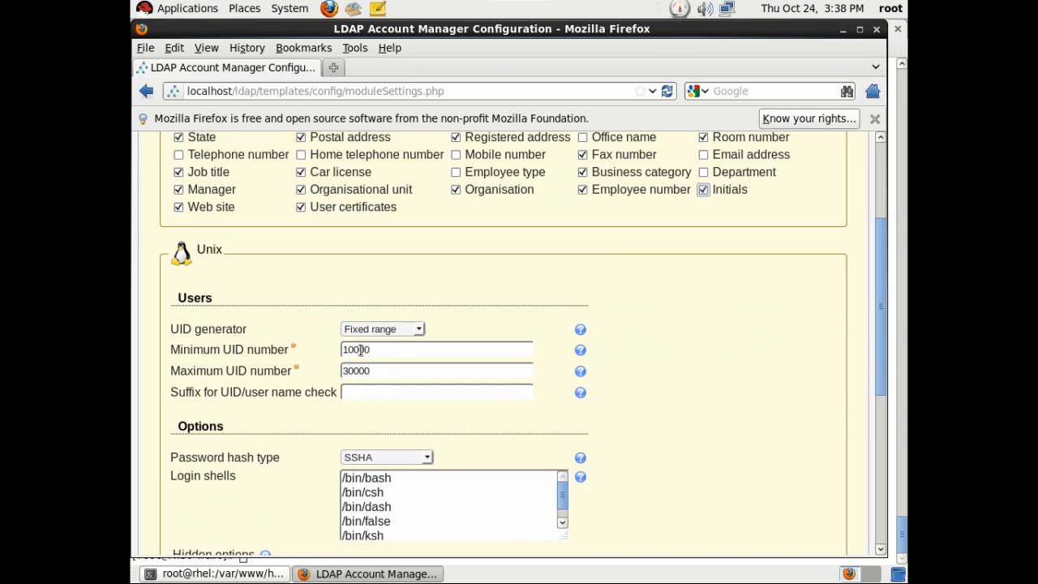
click(395, 353)
key(BackSpace)
key(BackSpace)
key(BackSpace)
key(BackSpace)
scroll(492, 434, down, 3)
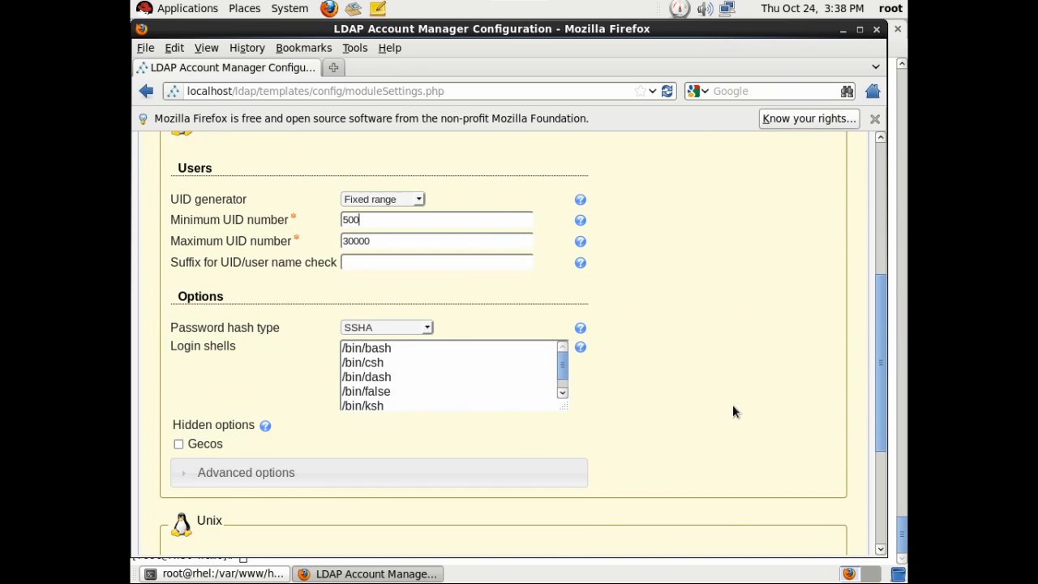
scroll(733, 410, down, 3)
click(411, 489)
key(BackSpace)
key(BackSpace)
key(BackSpace)
key(BackSpace)
key(BackSpace)
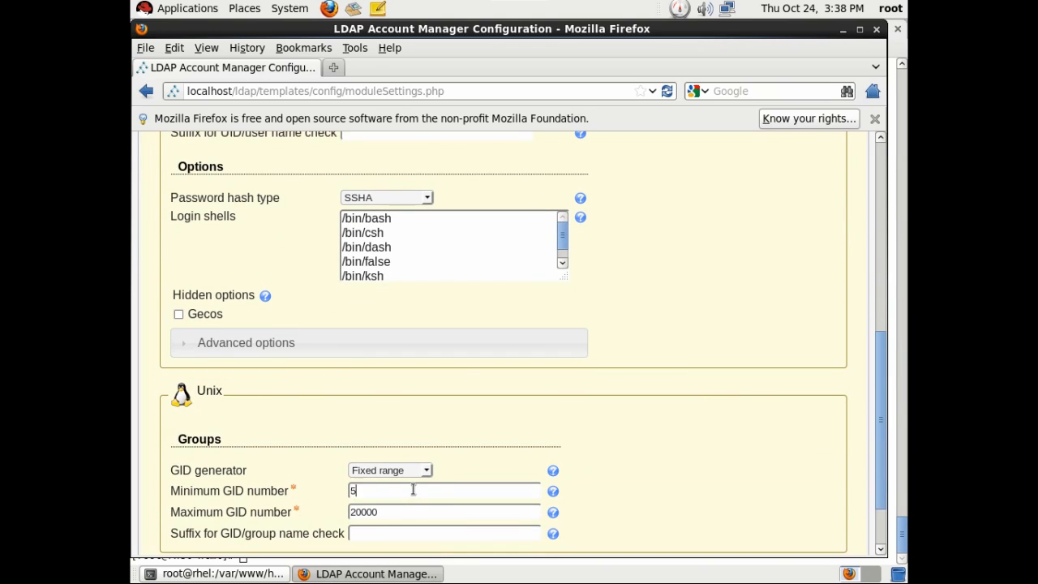
text(500)
scroll(753, 456, down, 2)
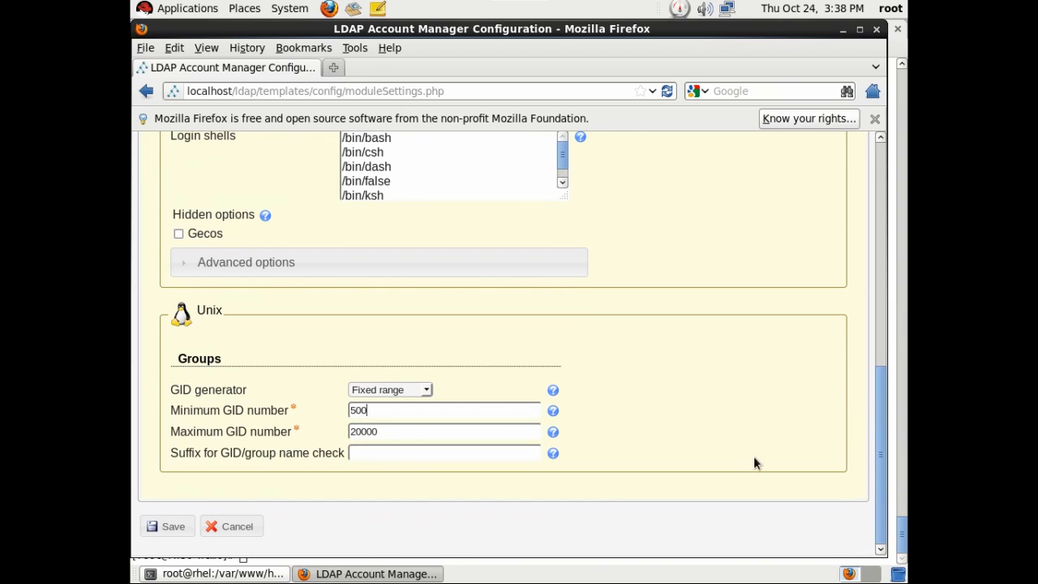
click(168, 526)
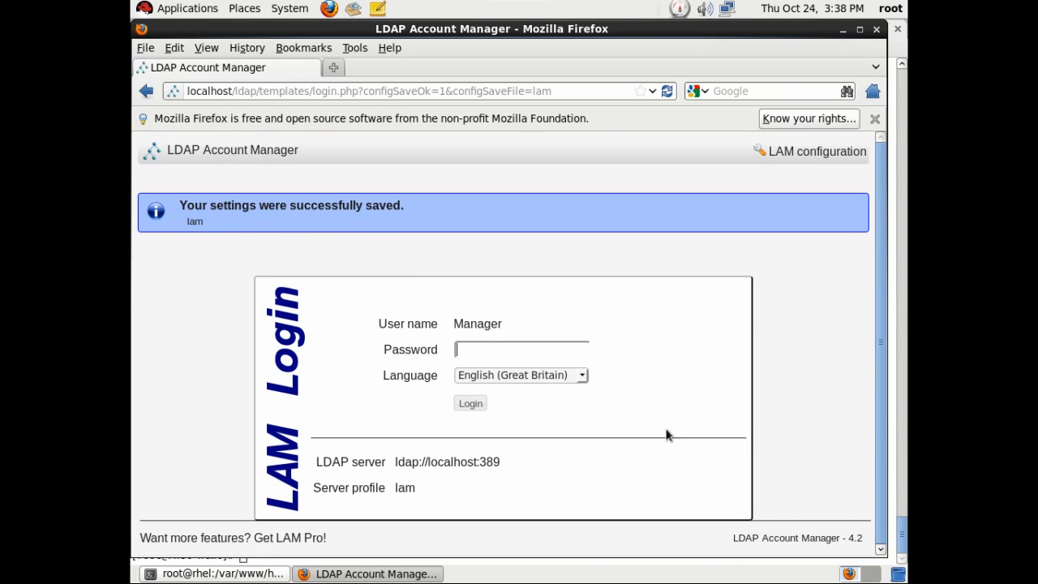
Log in with the Manager password and create the missing People and group suffixes.
text(lam)
key(Return)
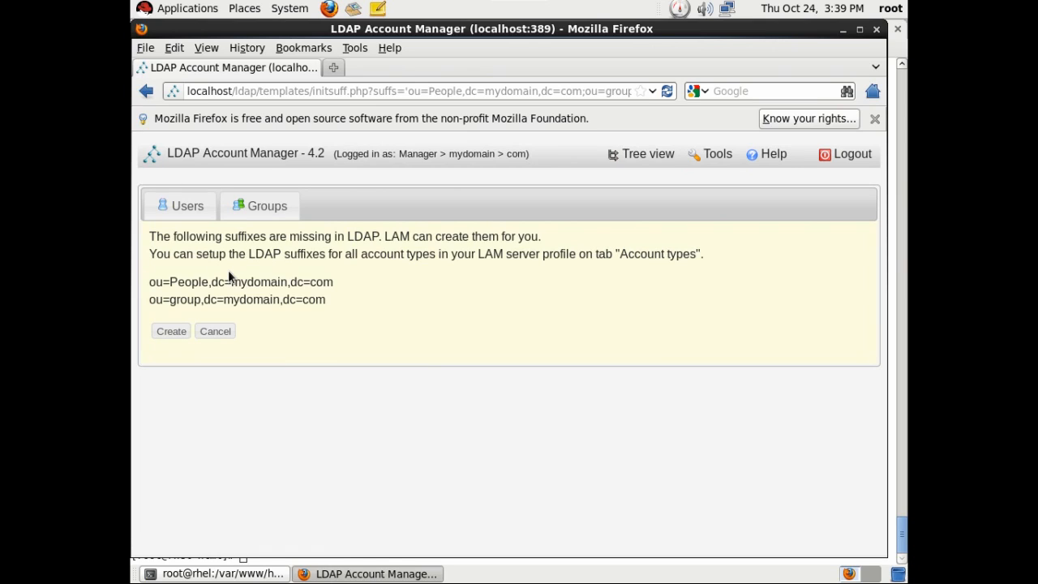
click(172, 332)
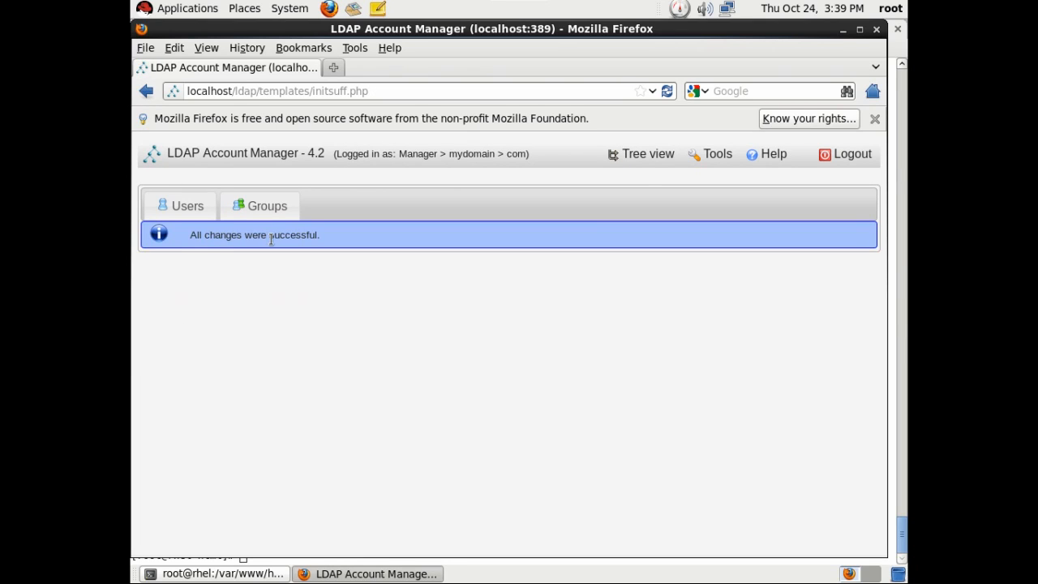
Add group unixusers with GID 502 and description 'All unix account users', then show the Users list.
click(183, 208)
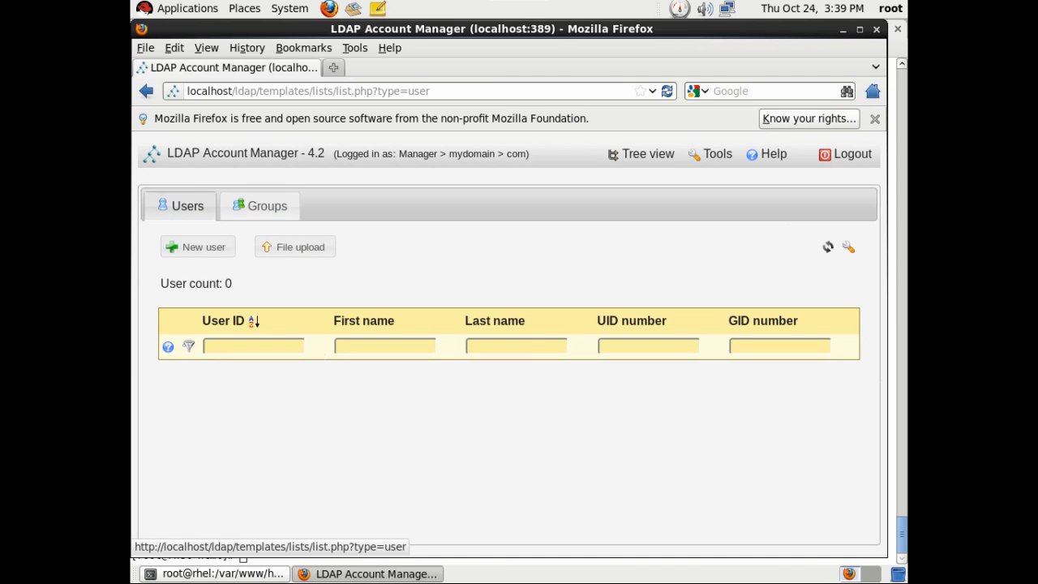
click(261, 206)
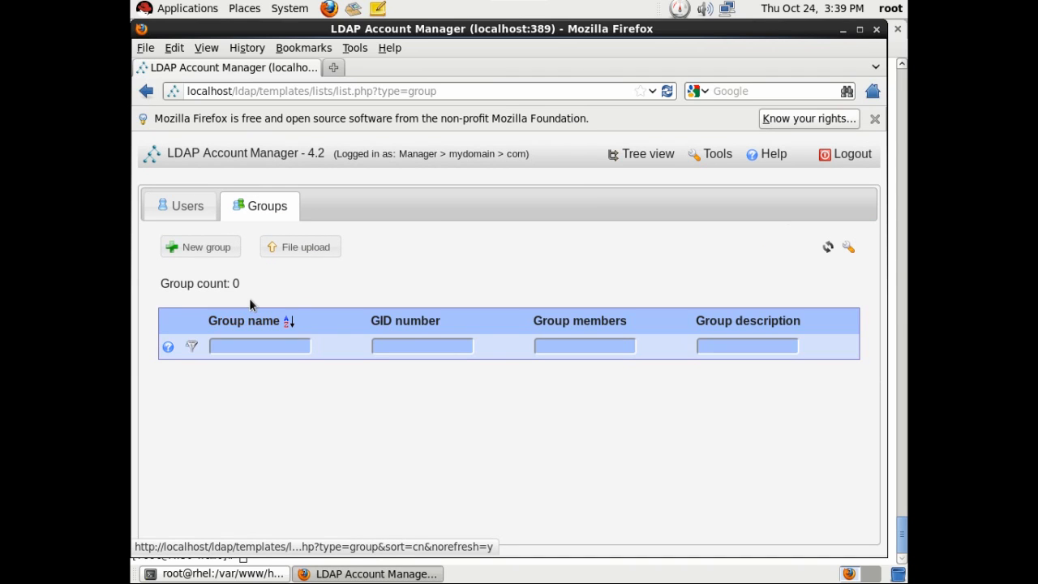
click(217, 255)
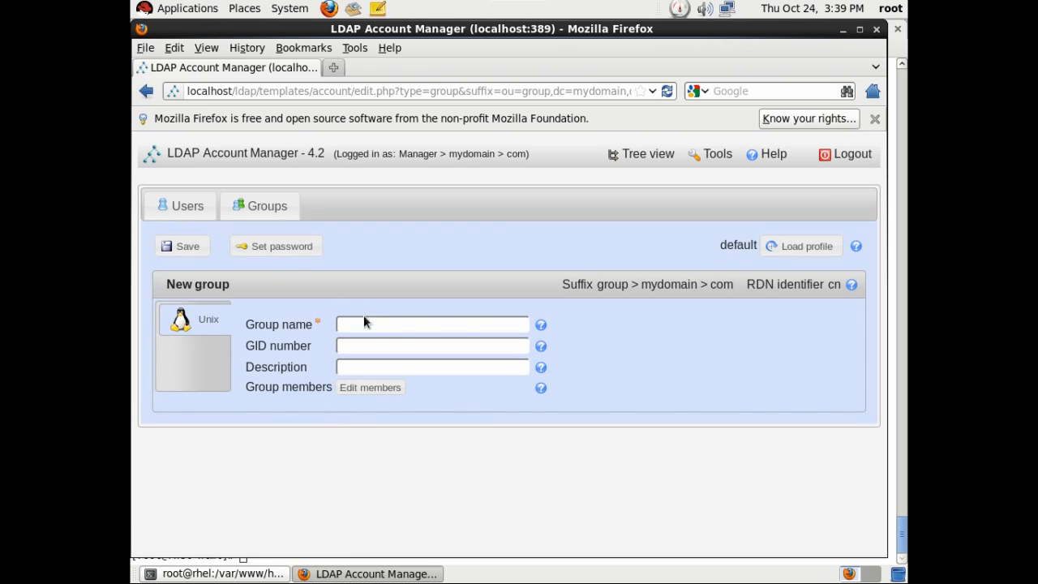
text(unixusers)
click(439, 352)
text(502)
key(Tab)
text(All unix account user)
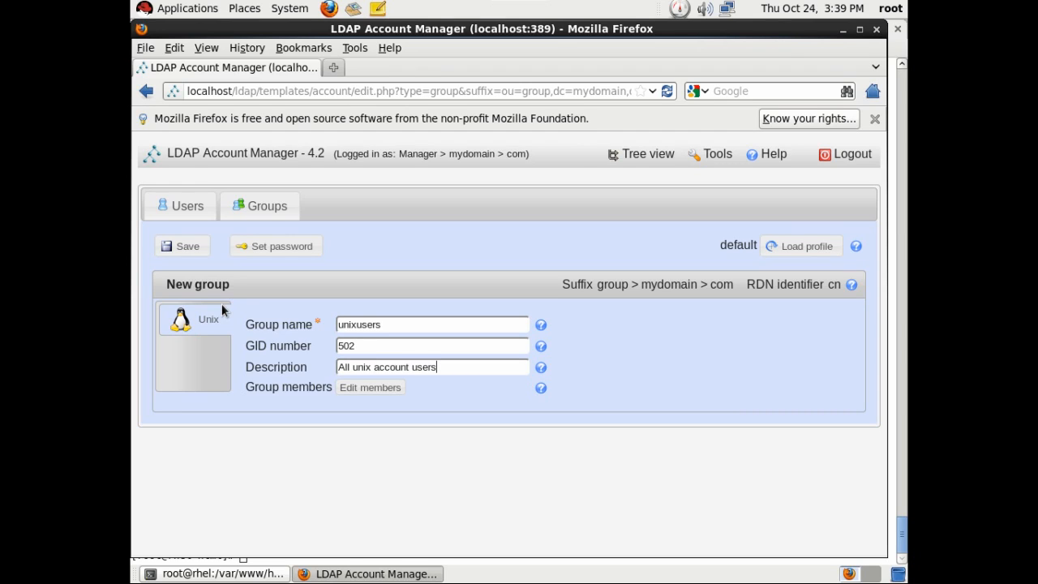
click(182, 246)
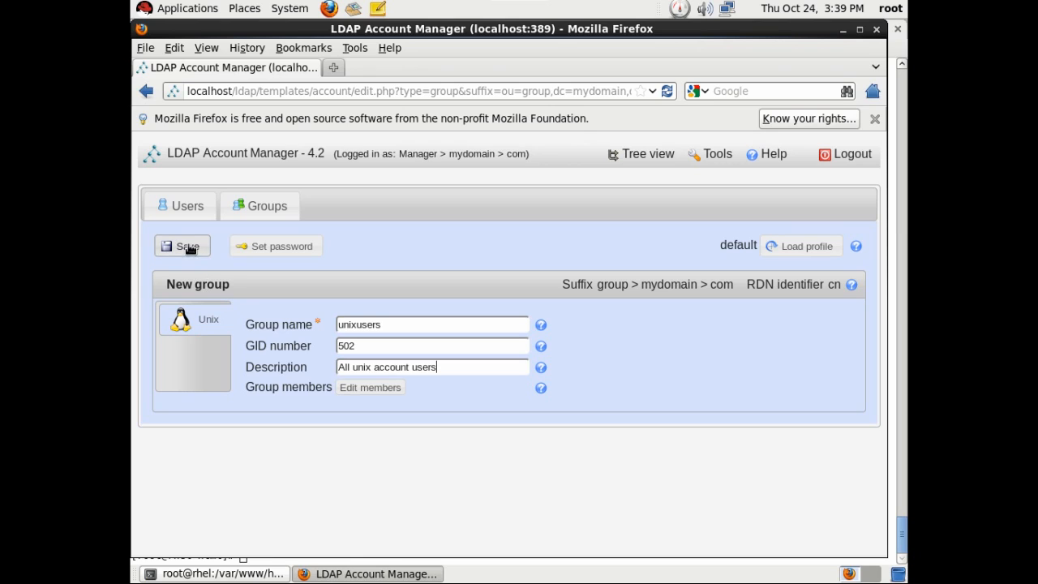
click(273, 216)
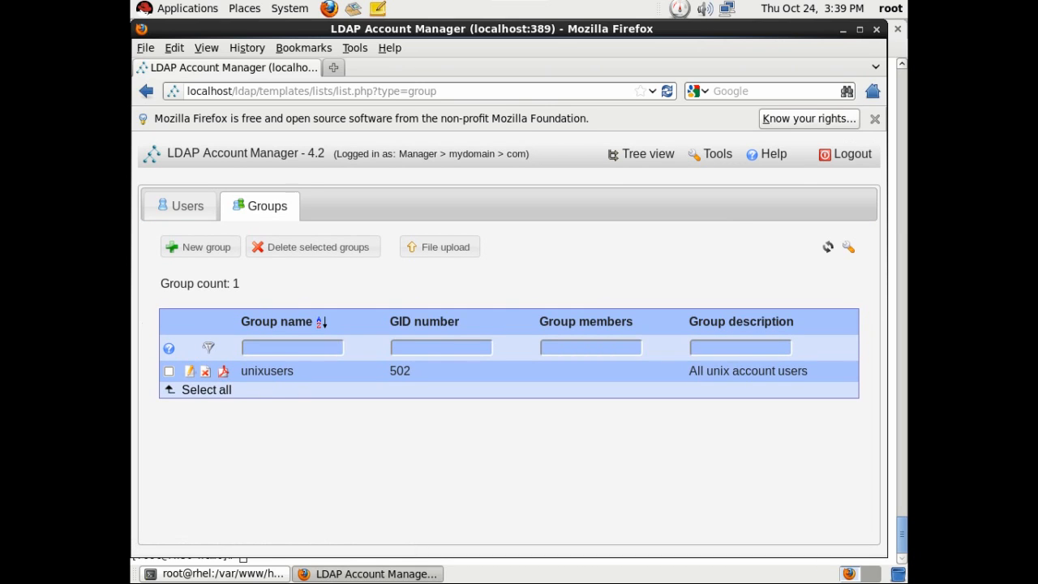
click(183, 206)
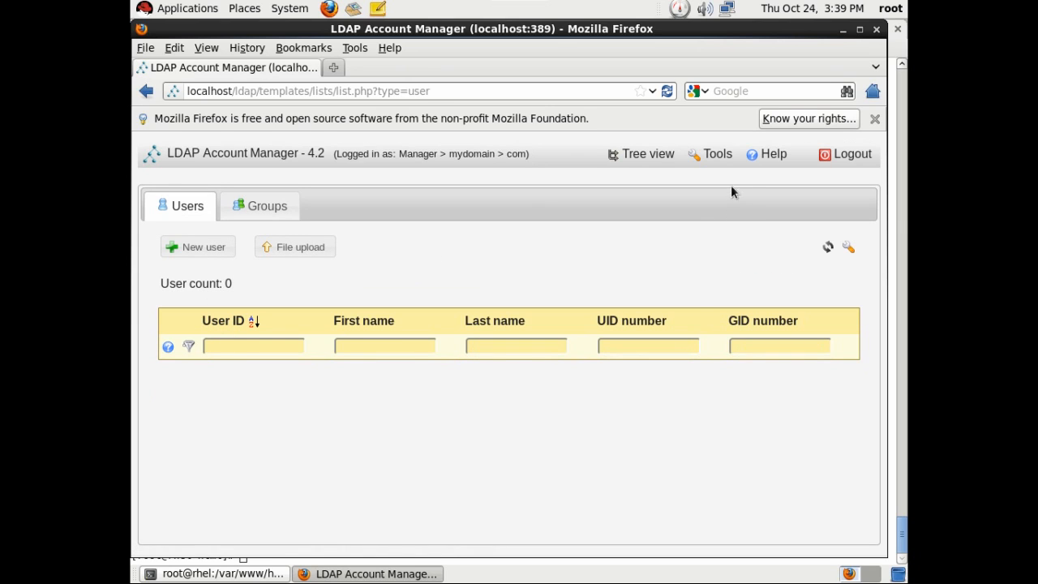
Open the default Users profile in the Profile editor.
mouse_move(724, 155)
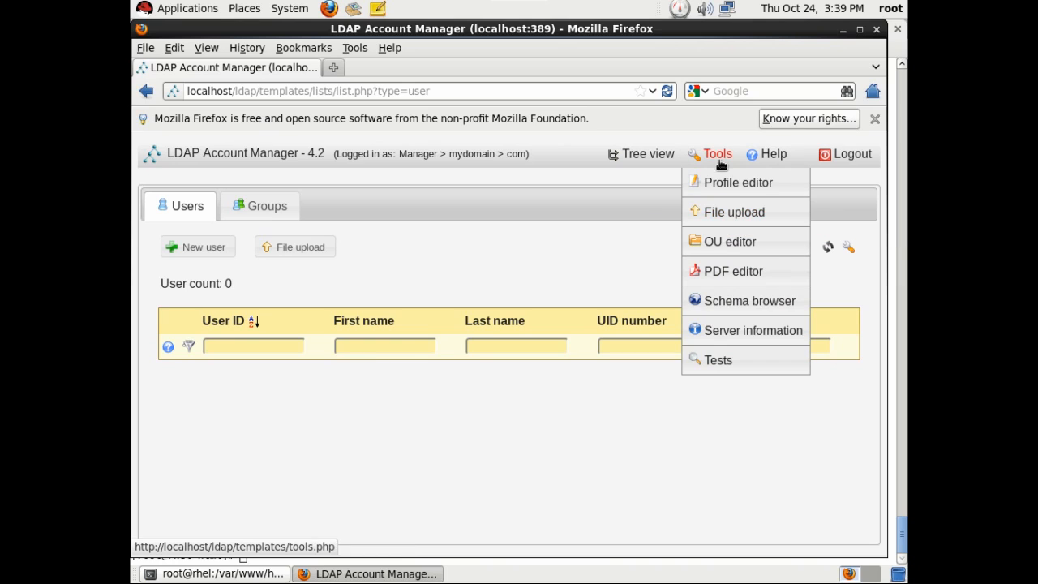
click(722, 182)
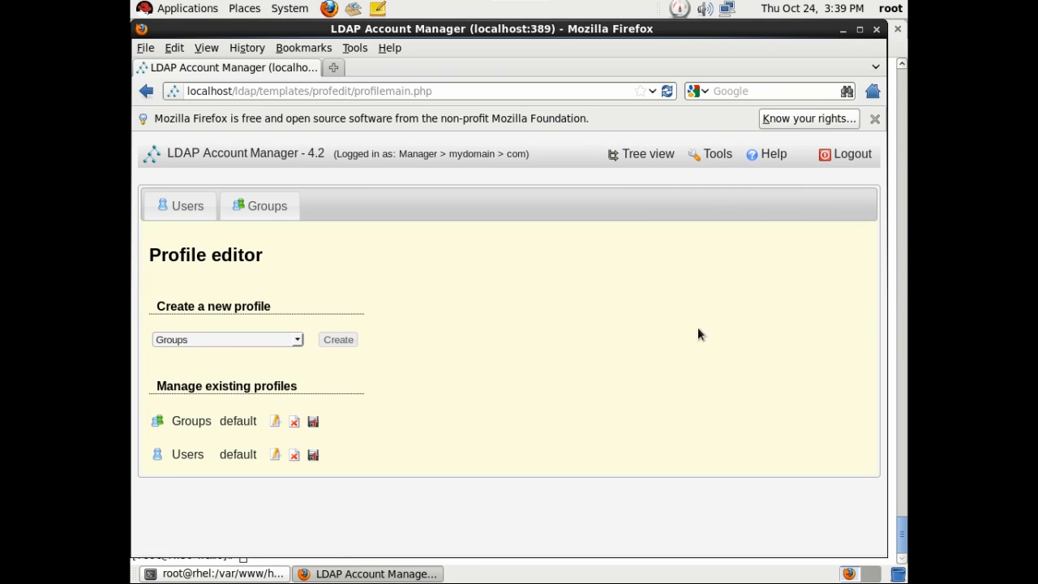
click(188, 344)
click(181, 364)
click(276, 455)
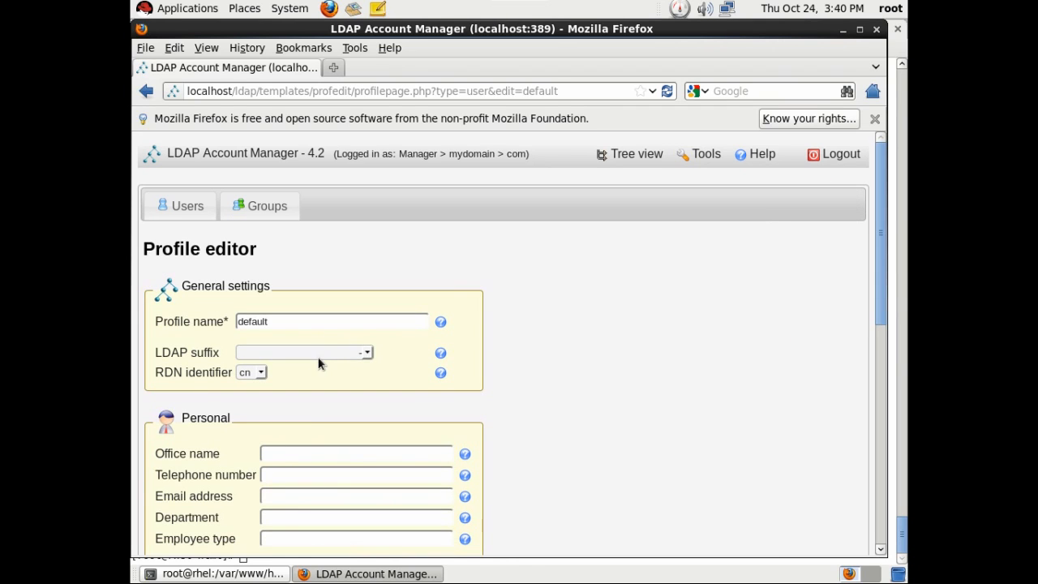
Set suffix People > mydomain > com, RDN uid, auto-add the Shadow extension, and save.
click(366, 357)
click(316, 377)
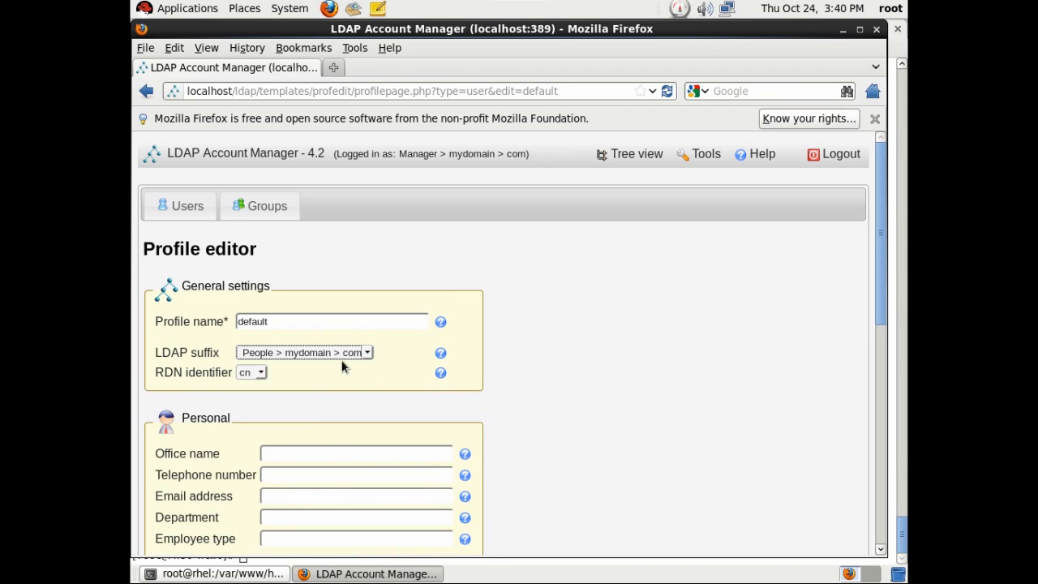
click(257, 376)
click(250, 394)
scroll(452, 452, down, 5)
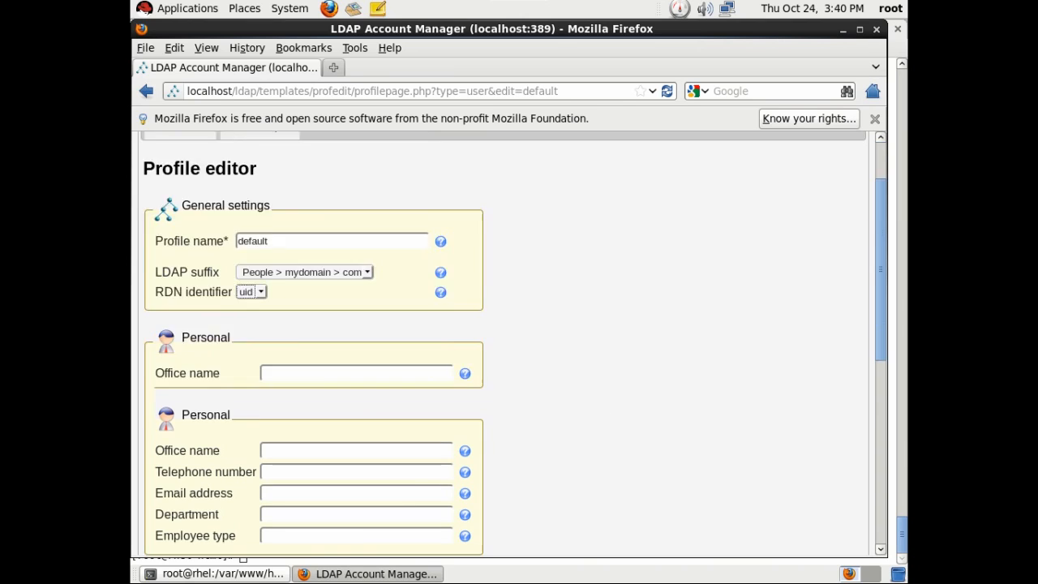
scroll(452, 452, down, 4)
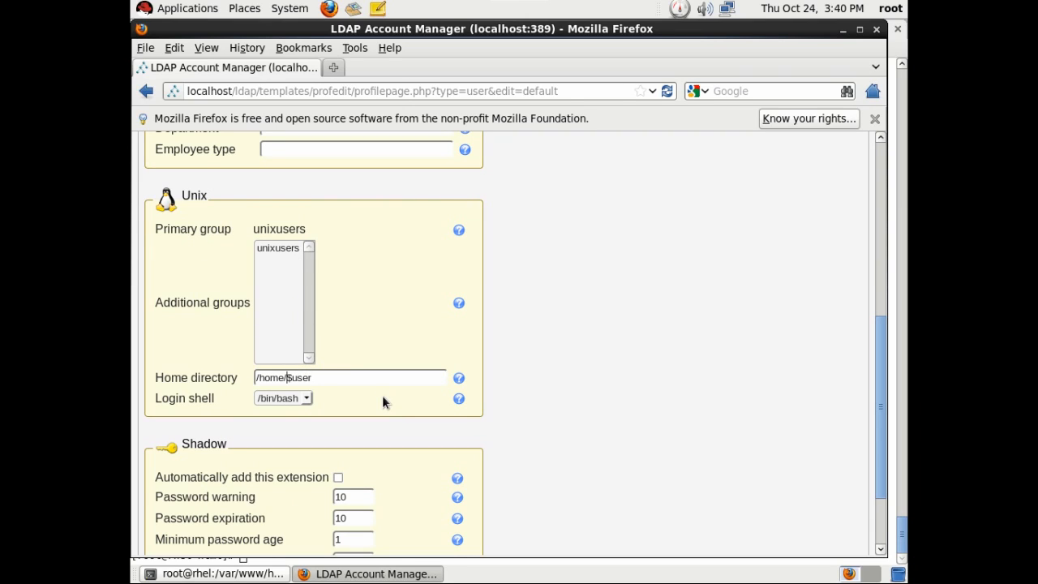
scroll(382, 395, down, 3)
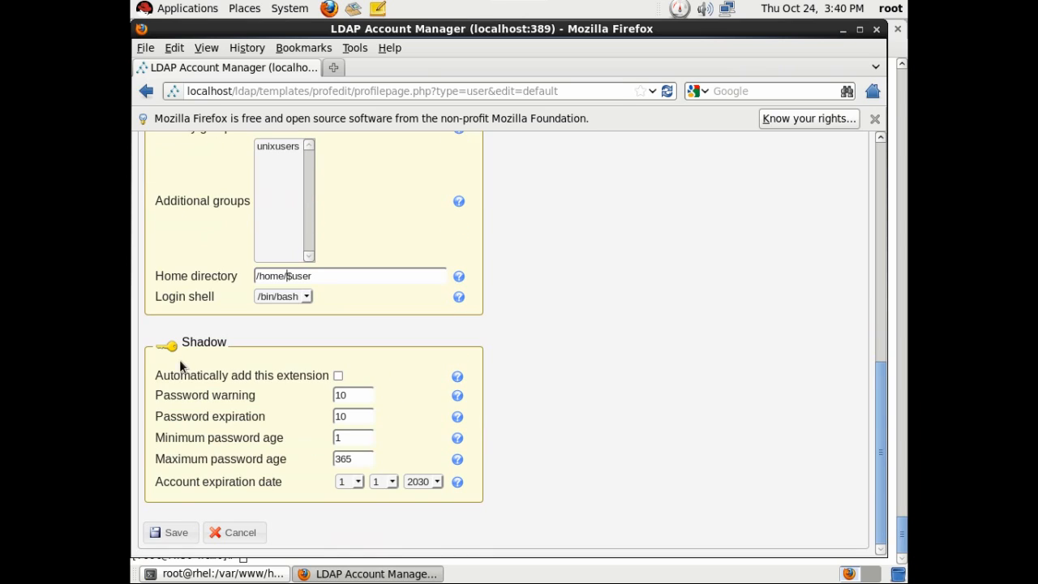
click(338, 375)
click(169, 532)
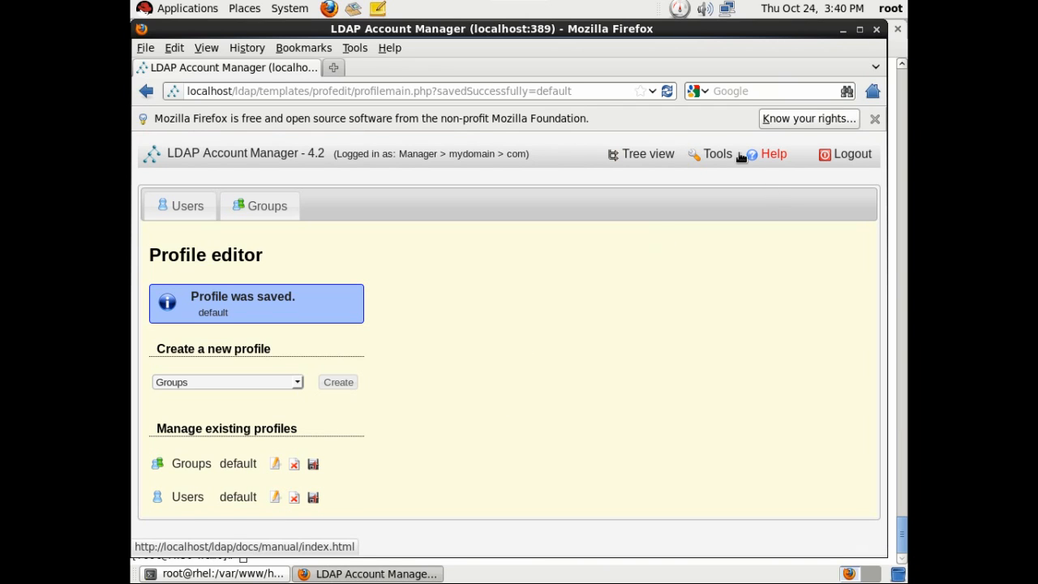
Open Server information and review the OpenLDAP slapd 2.4.23 version, connection and operation statistics.
mouse_move(718, 156)
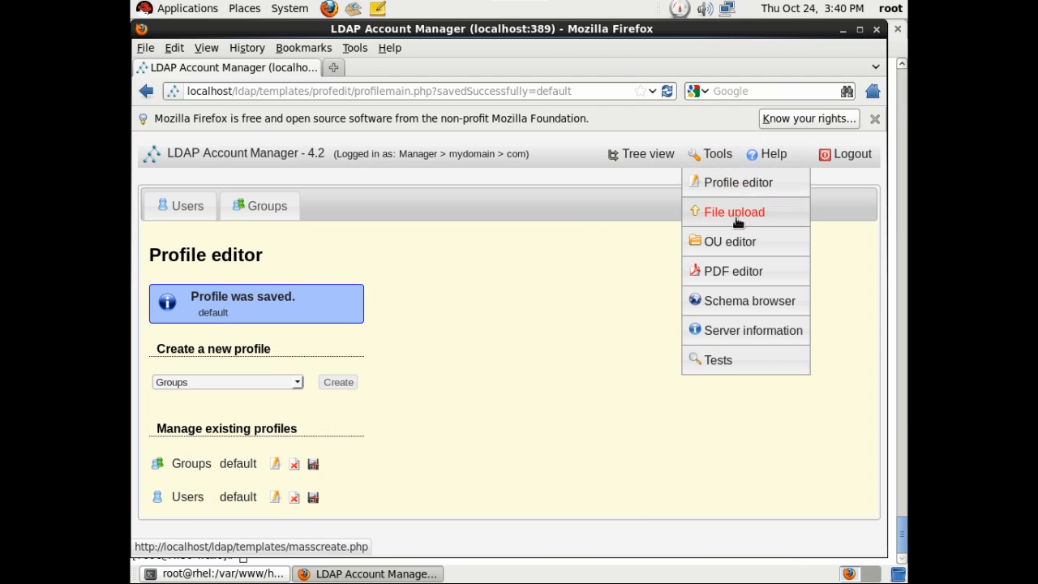
click(743, 331)
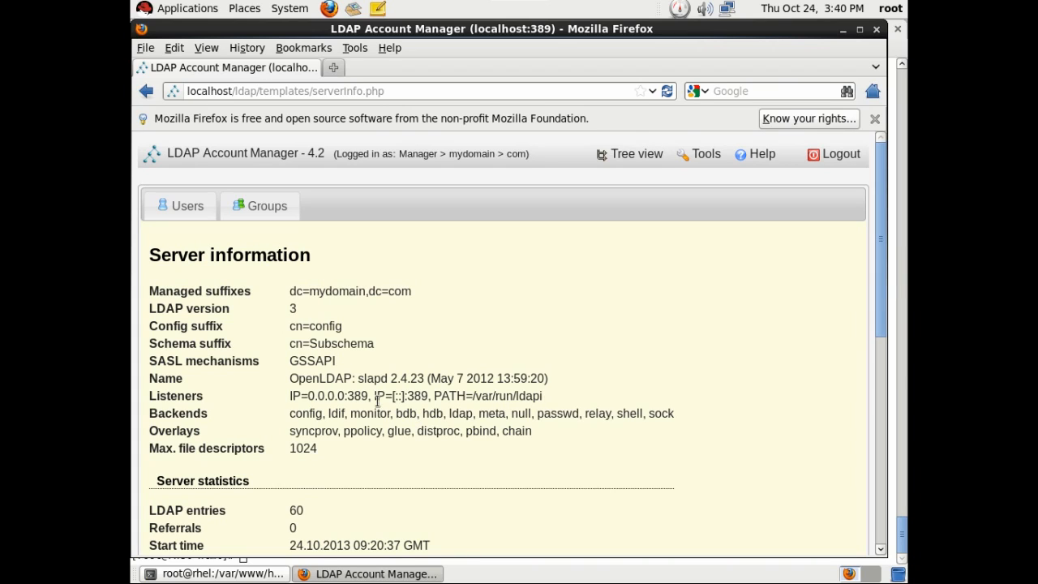
drag(157, 378, 536, 378)
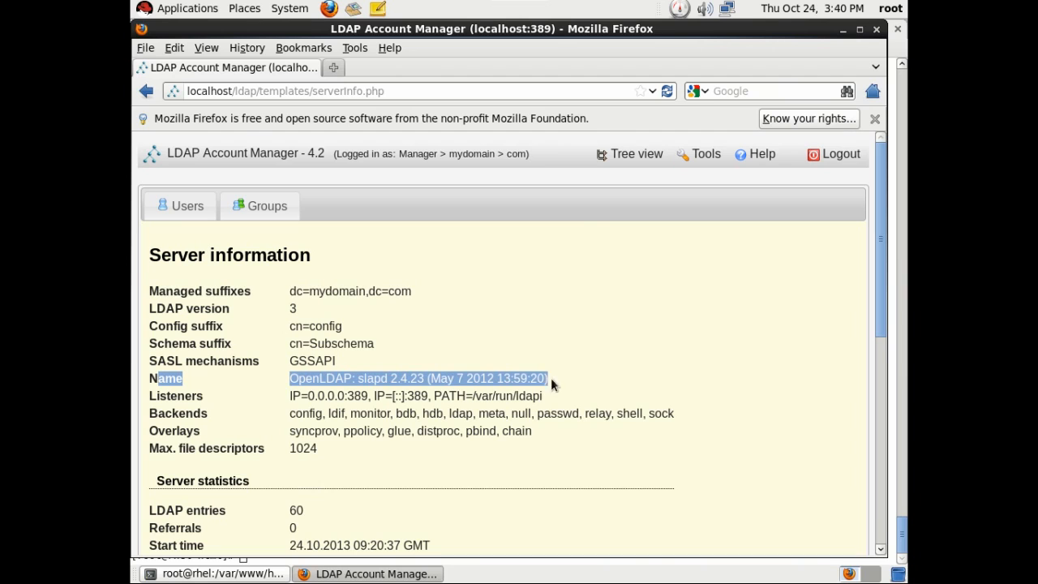
click(459, 346)
scroll(227, 288, down, 6)
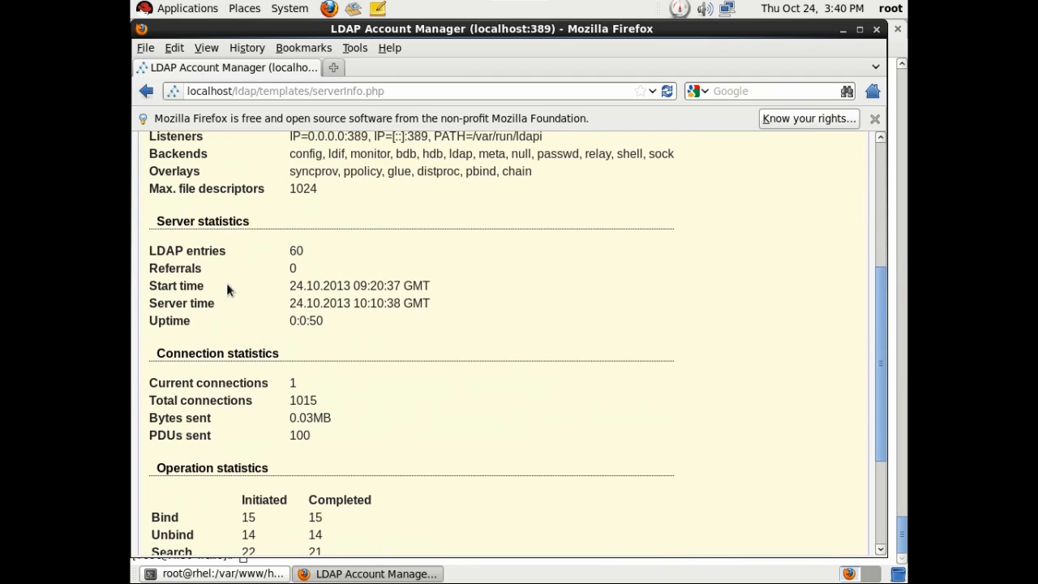
scroll(357, 349, down, 3)
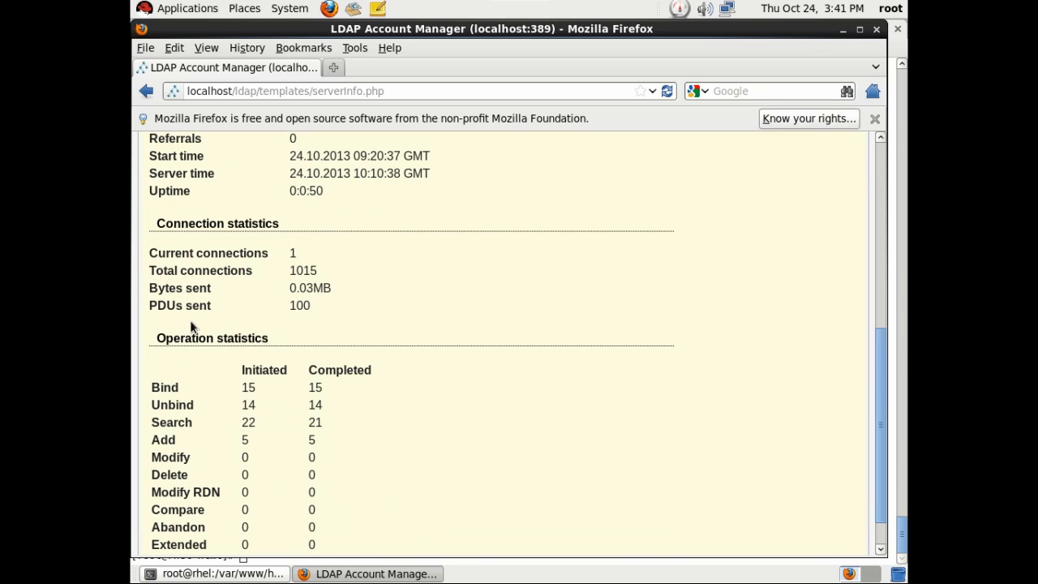
scroll(346, 347, down, 1)
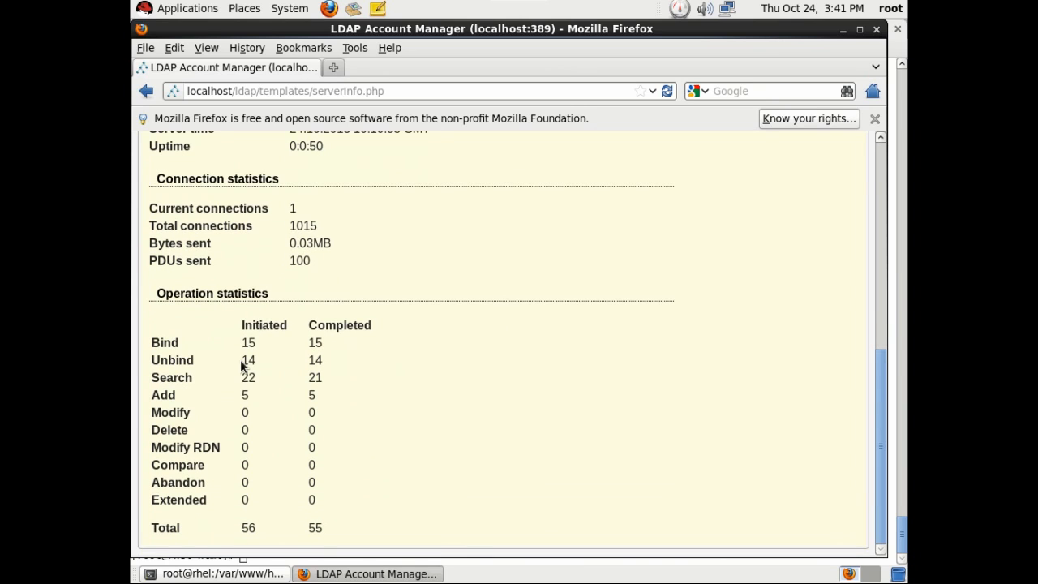
scroll(479, 380, up, 10)
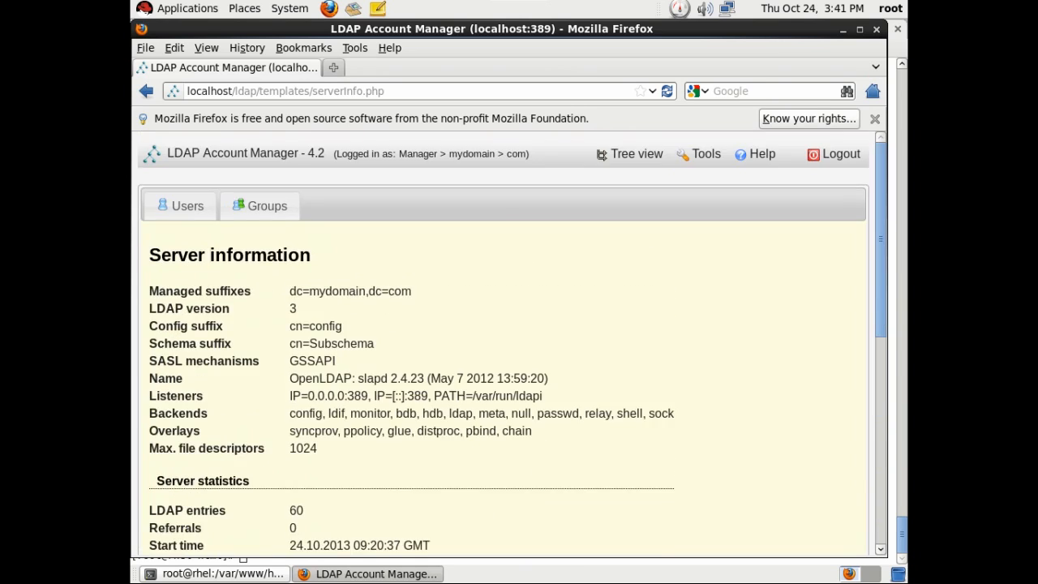
mouse_move(717, 162)
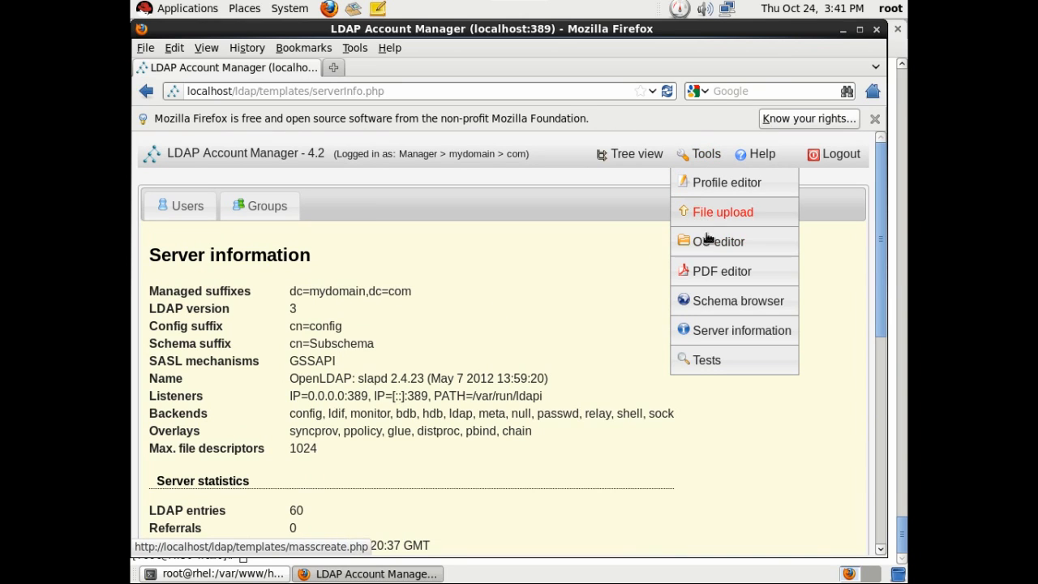
Edit the default Users PDF structure, remove Windows settings, then cancel without saving.
click(721, 270)
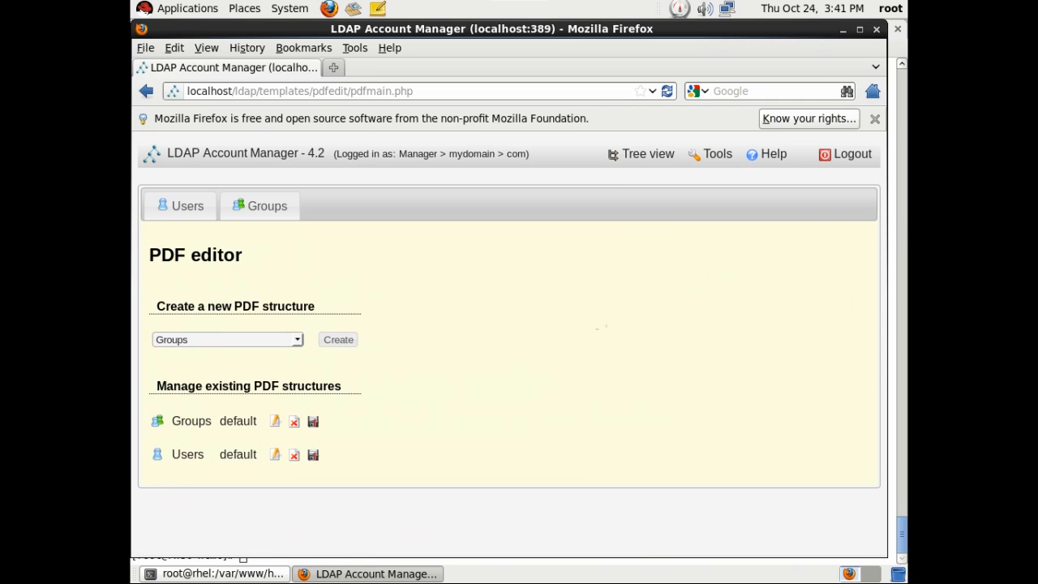
click(273, 455)
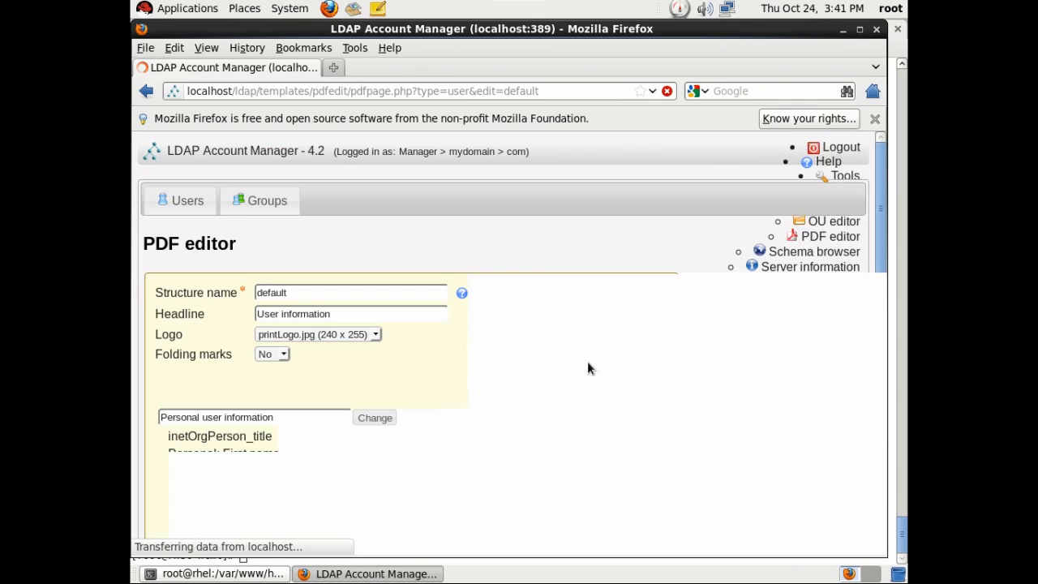
scroll(586, 363, down, 3)
scroll(433, 326, down, 2)
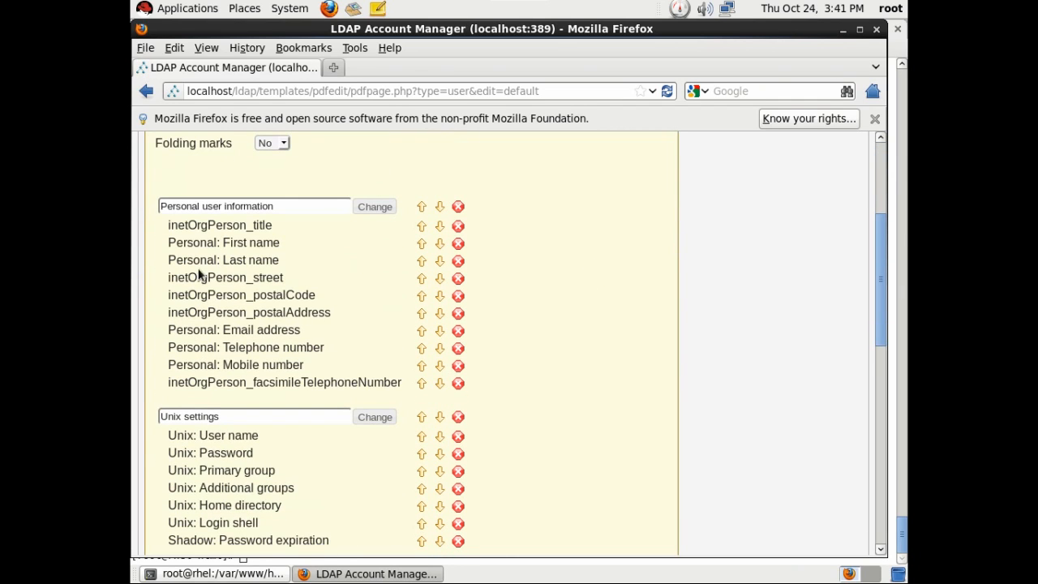
scroll(238, 366, down, 5)
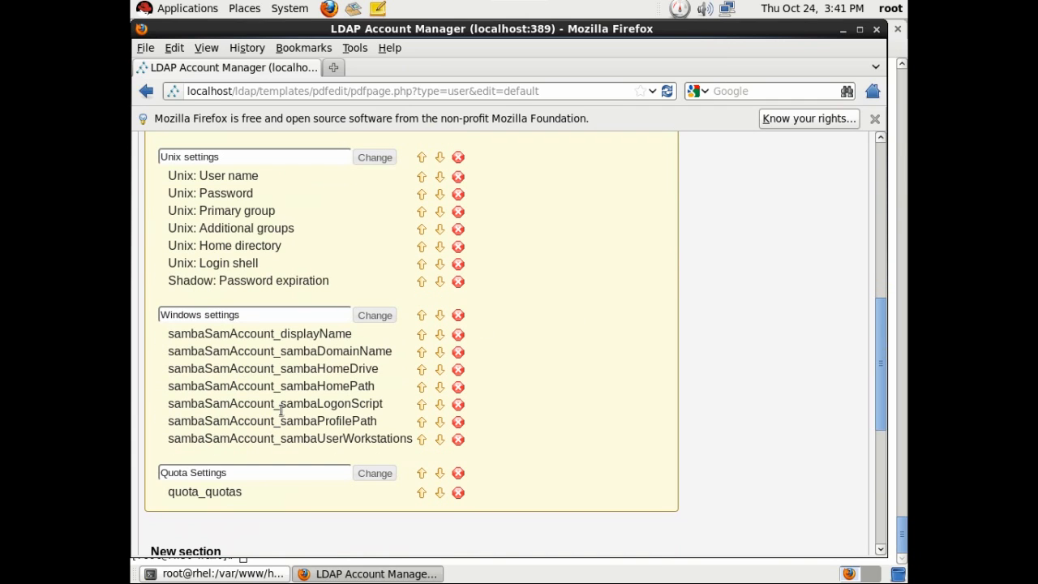
click(458, 315)
scroll(523, 337, down, 5)
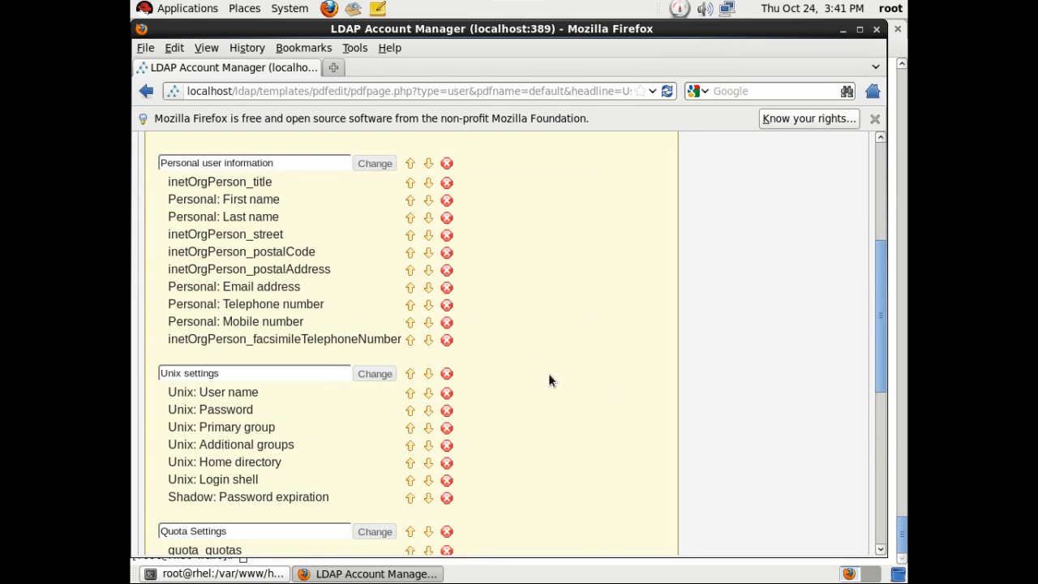
scroll(412, 450, down, 3)
scroll(477, 432, down, 4)
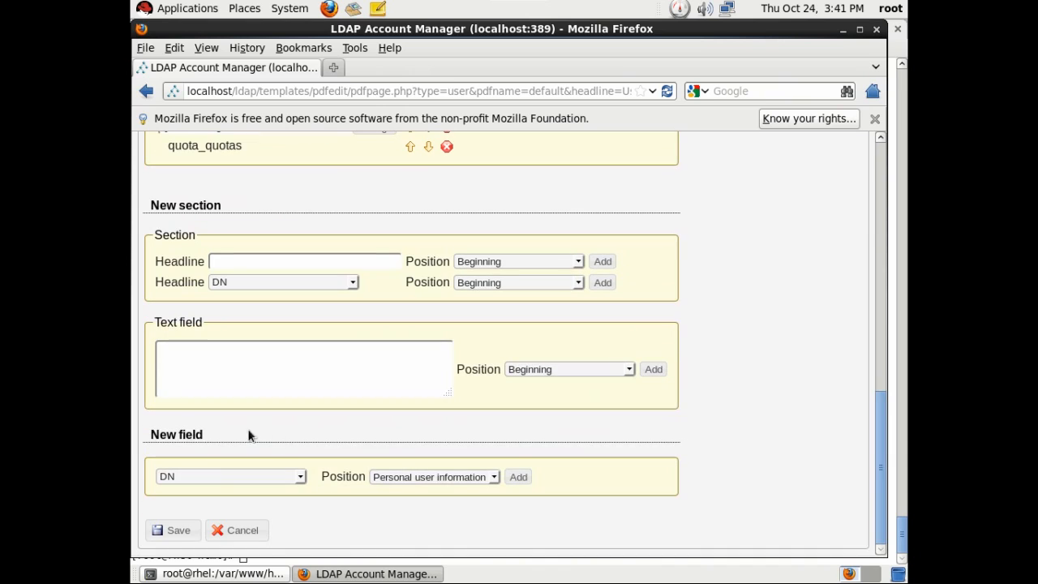
click(242, 530)
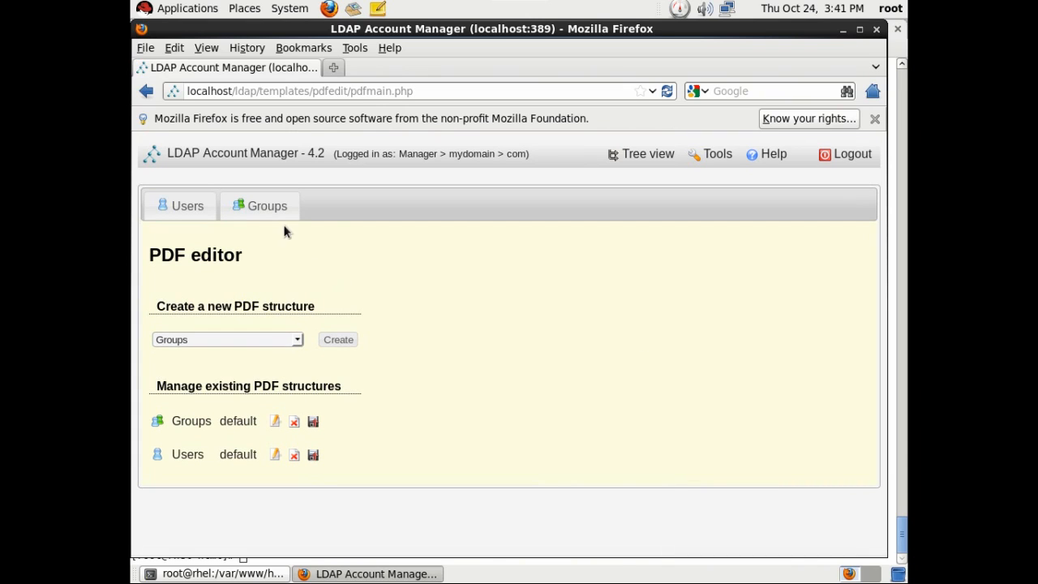
Open account creation via file upload with Users as the account type.
mouse_move(703, 154)
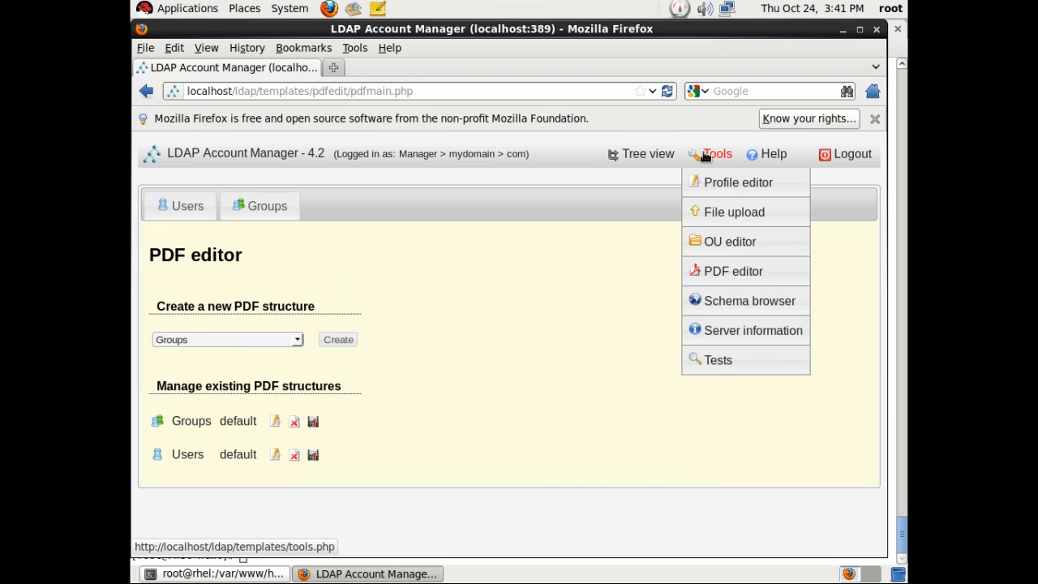
click(734, 212)
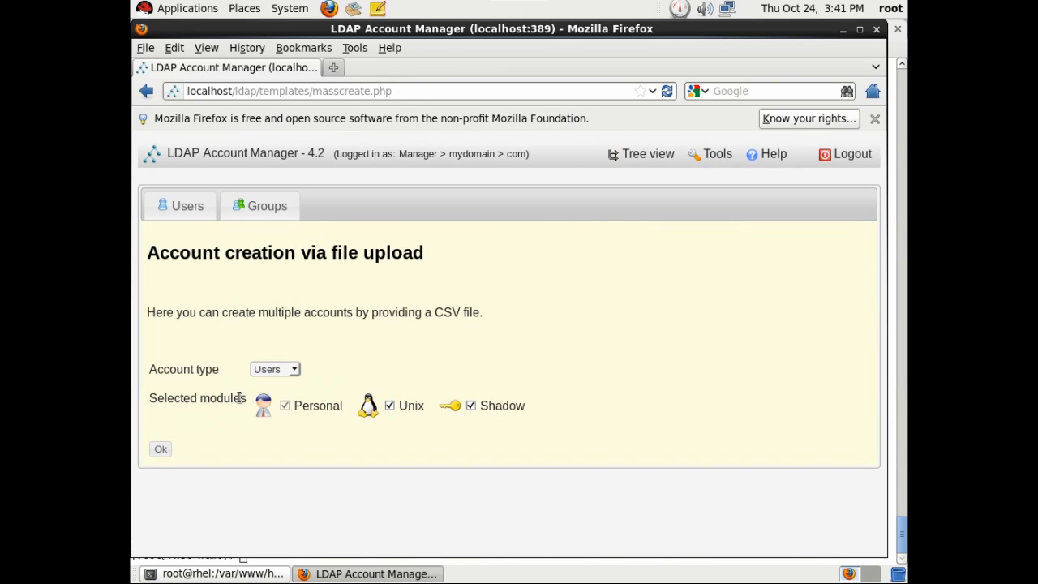
click(293, 370)
click(294, 370)
click(161, 449)
click(160, 448)
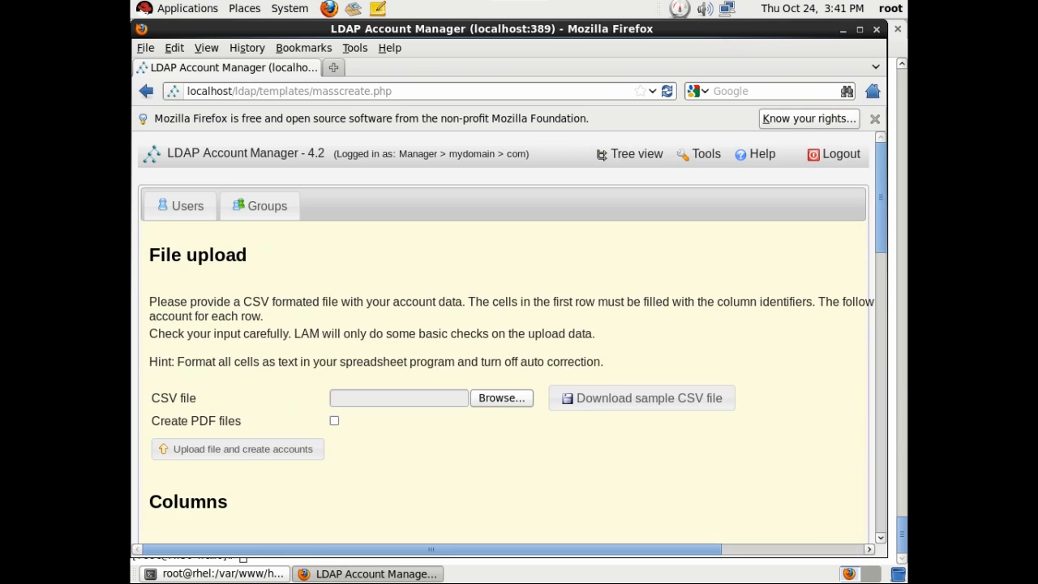
Try opening the sample CSV file, then cancel when no helper application is found.
scroll(484, 445, down, 2)
click(673, 312)
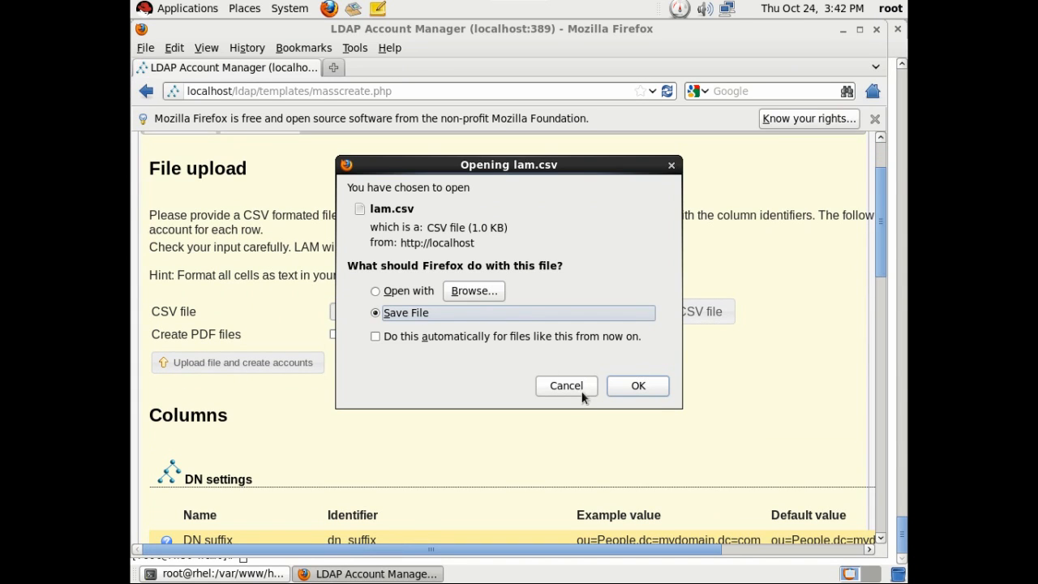
click(388, 294)
click(644, 387)
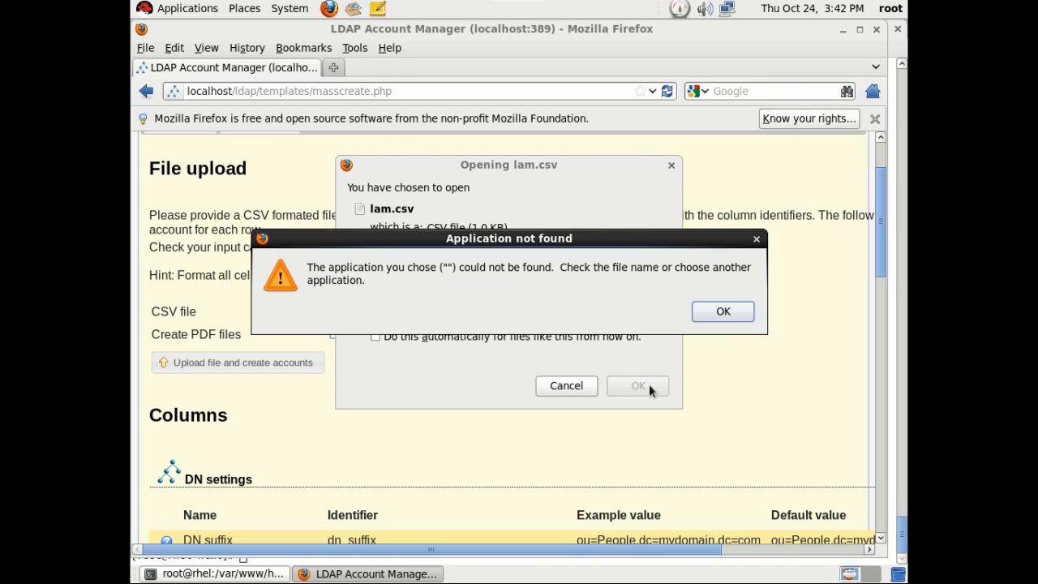
click(721, 310)
click(479, 290)
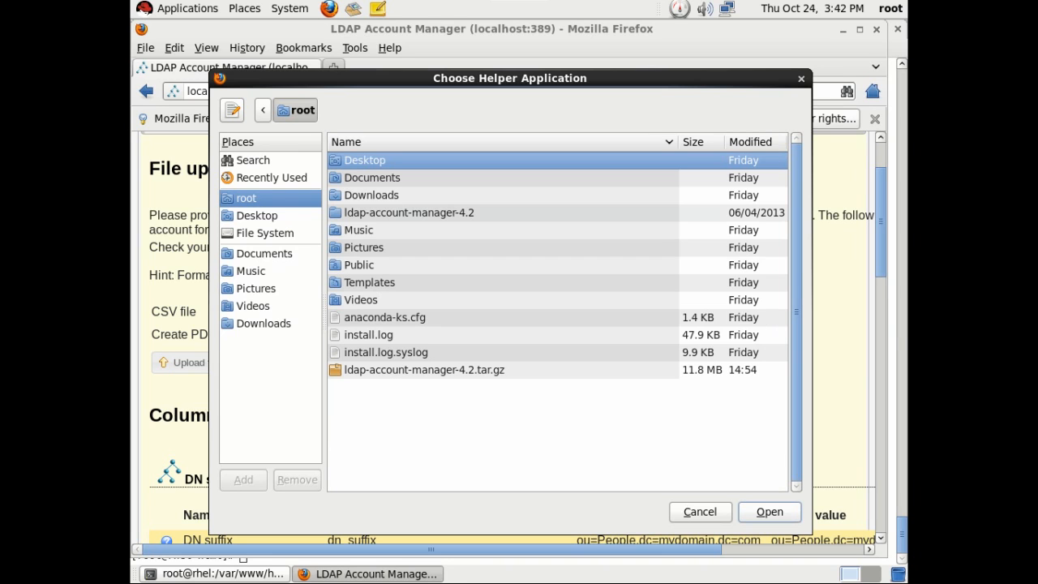
click(701, 512)
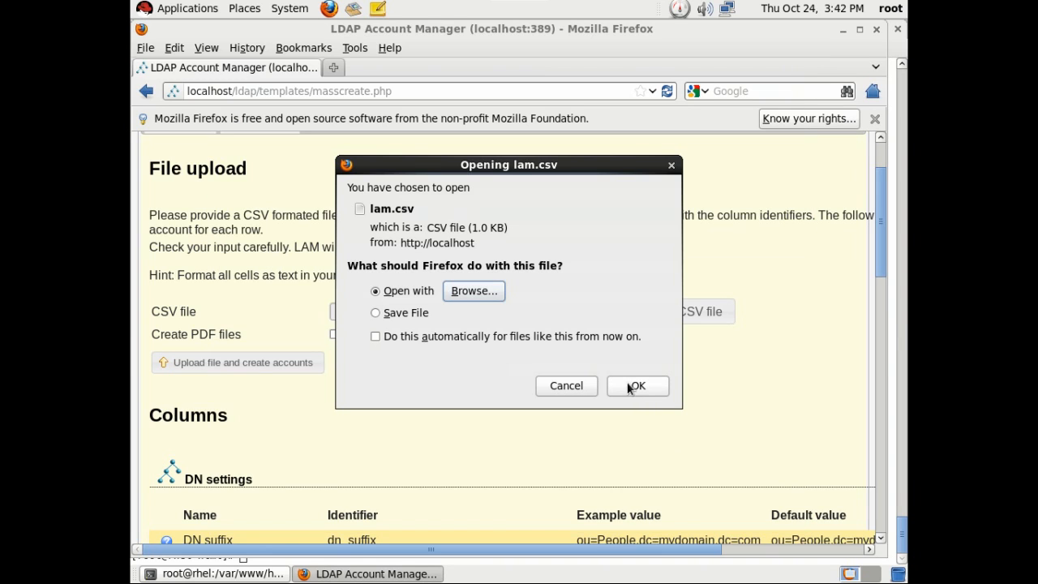
click(580, 386)
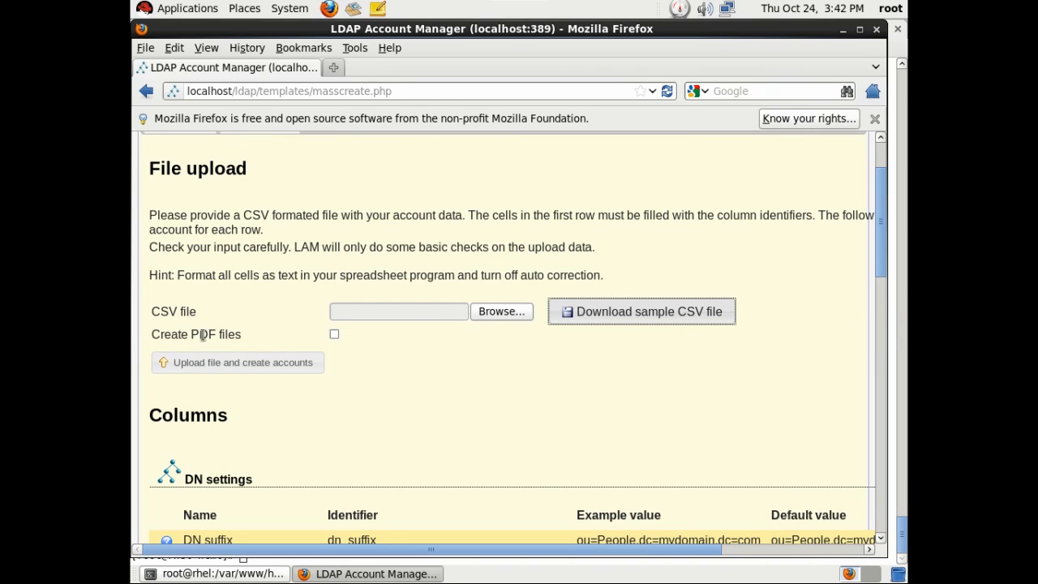
Look through the Columns reference tables, then return to the Users list.
drag(154, 335, 216, 336)
click(537, 380)
scroll(537, 380, down, 12)
scroll(365, 291, up, 4)
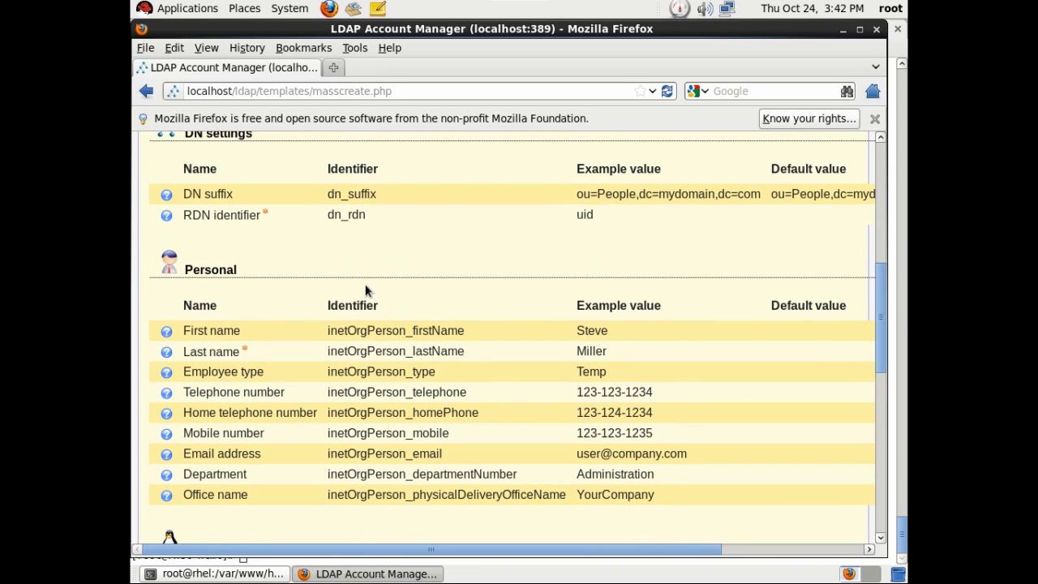
scroll(537, 293, up, 10)
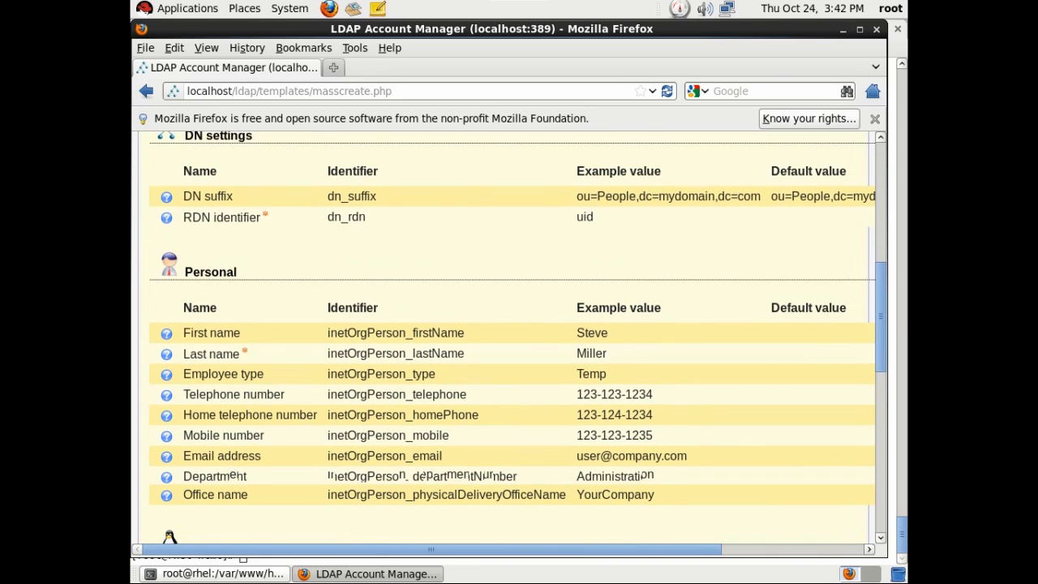
click(185, 206)
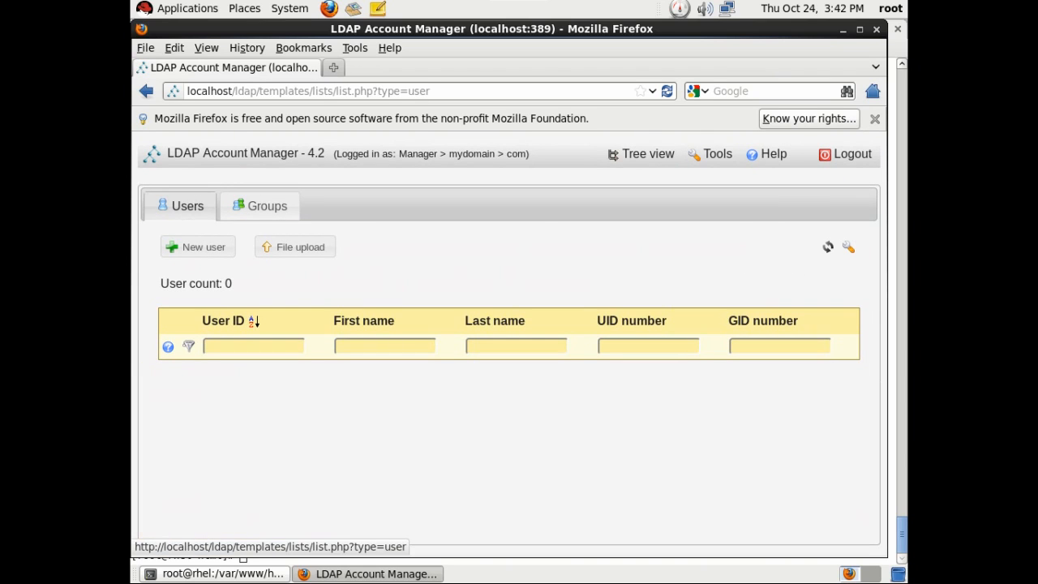
Create a new user with first name, last name, office name 'linux study' and the user's e-mail address.
click(197, 247)
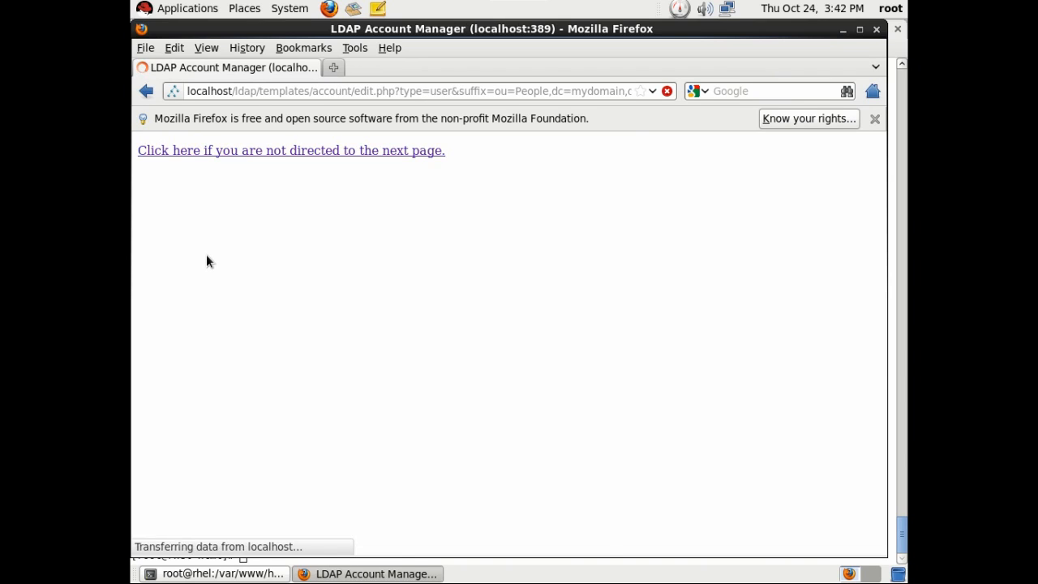
scroll(227, 302, down, 2)
click(456, 241)
text(vijay)
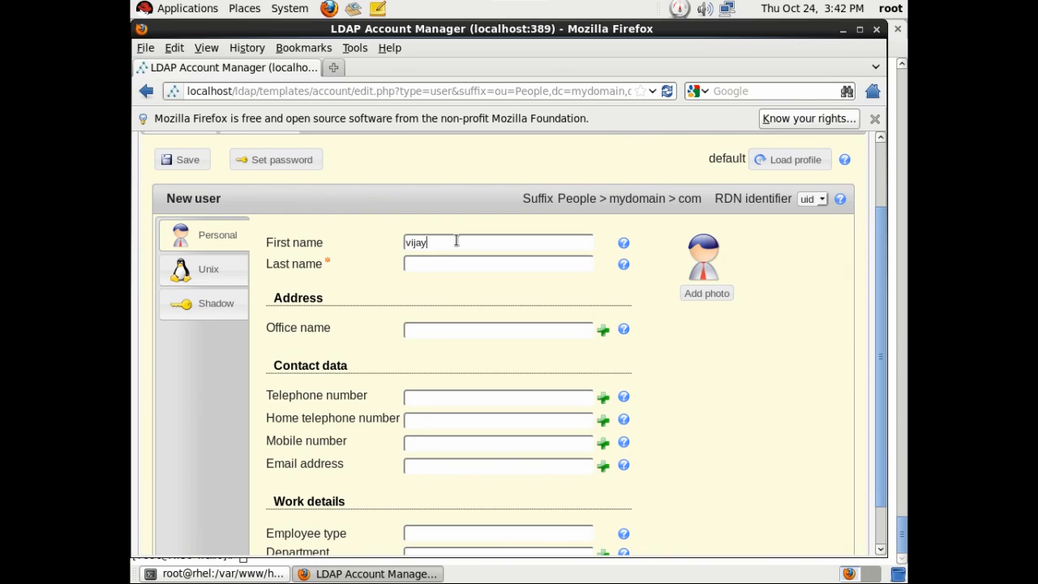
key(Tab)
text(sh)
text(linux)
text( study)
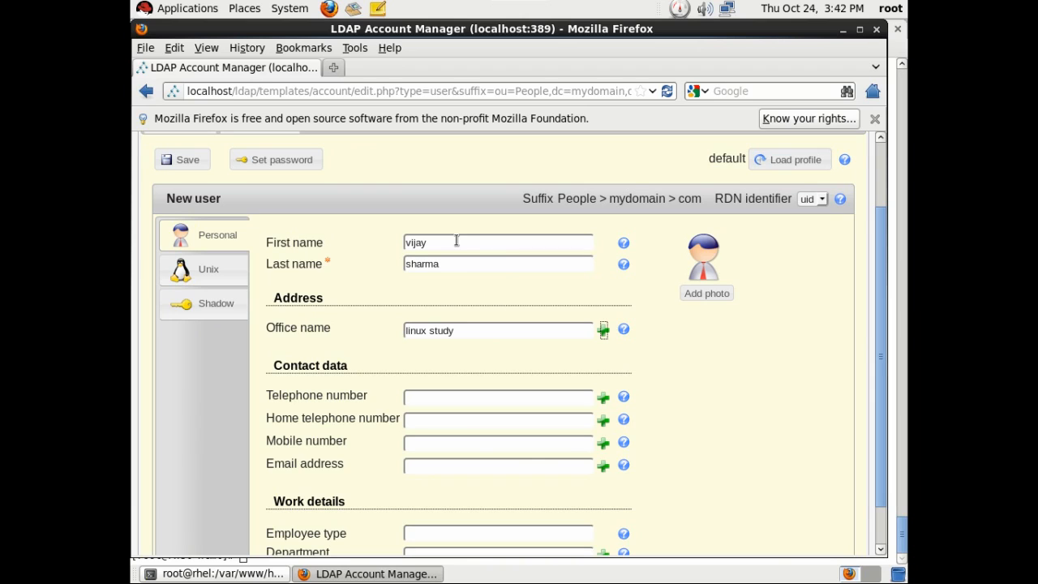
scroll(401, 405, down, 1)
click(420, 416)
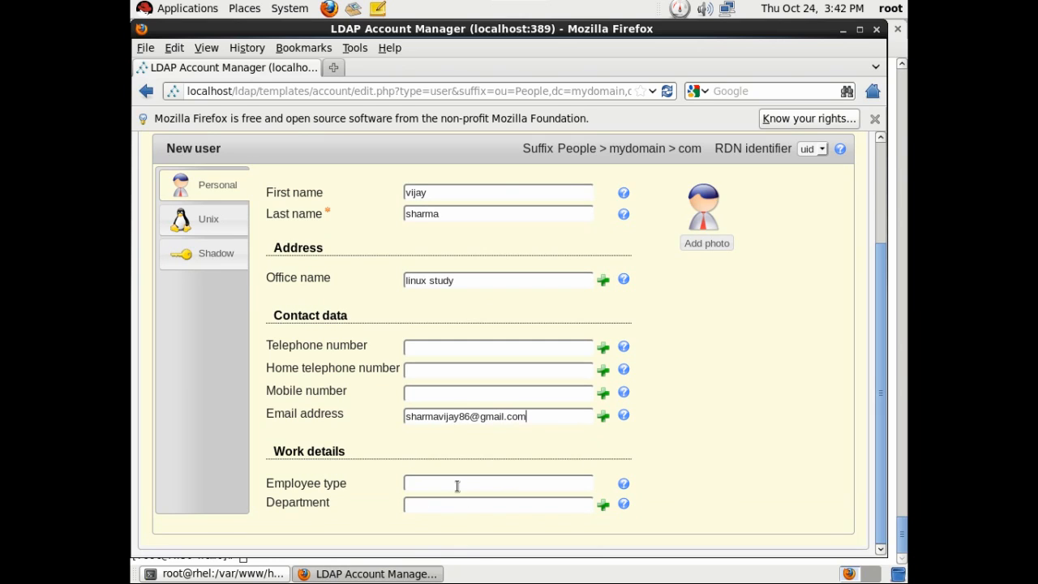
click(209, 219)
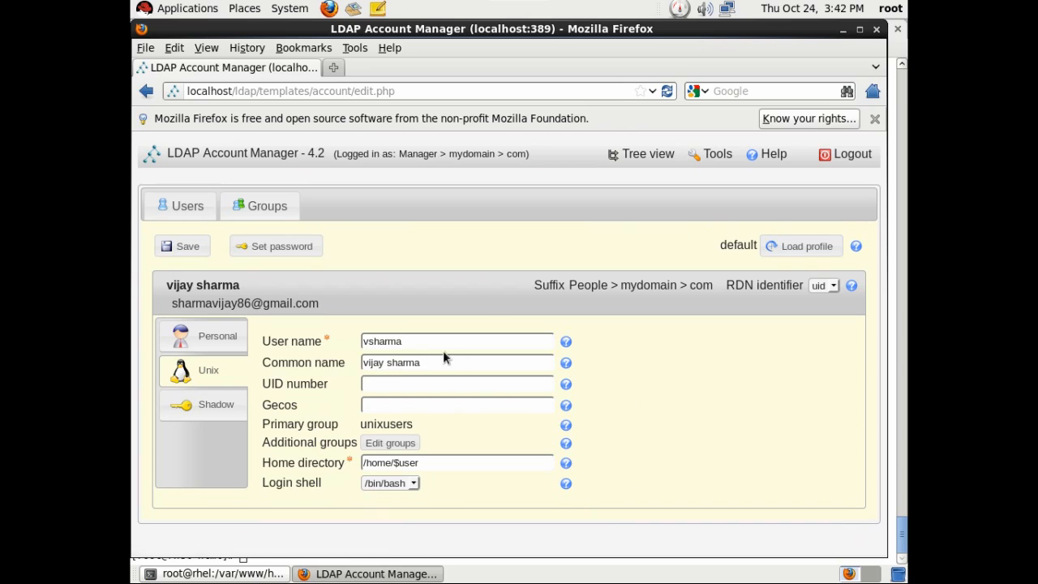
Leave the UID number empty and keep /bin/bash as the new user's login shell.
drag(409, 339, 356, 339)
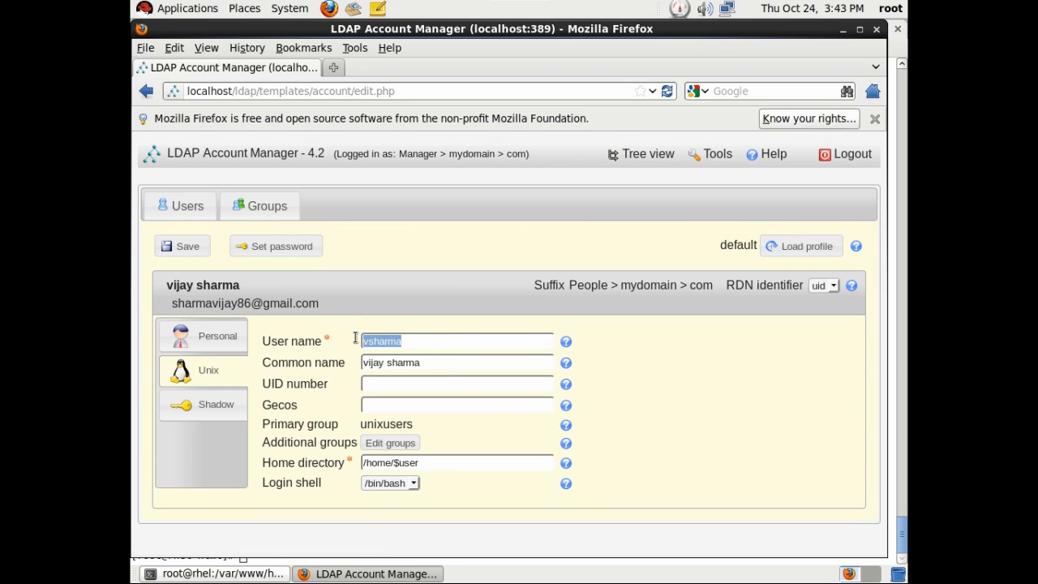
click(403, 386)
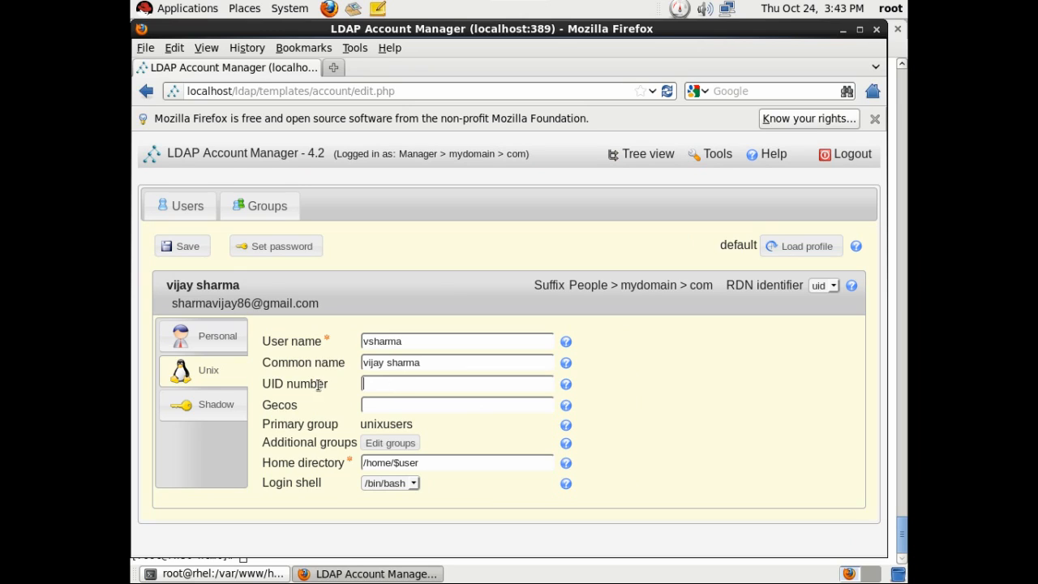
click(401, 481)
click(406, 482)
click(390, 486)
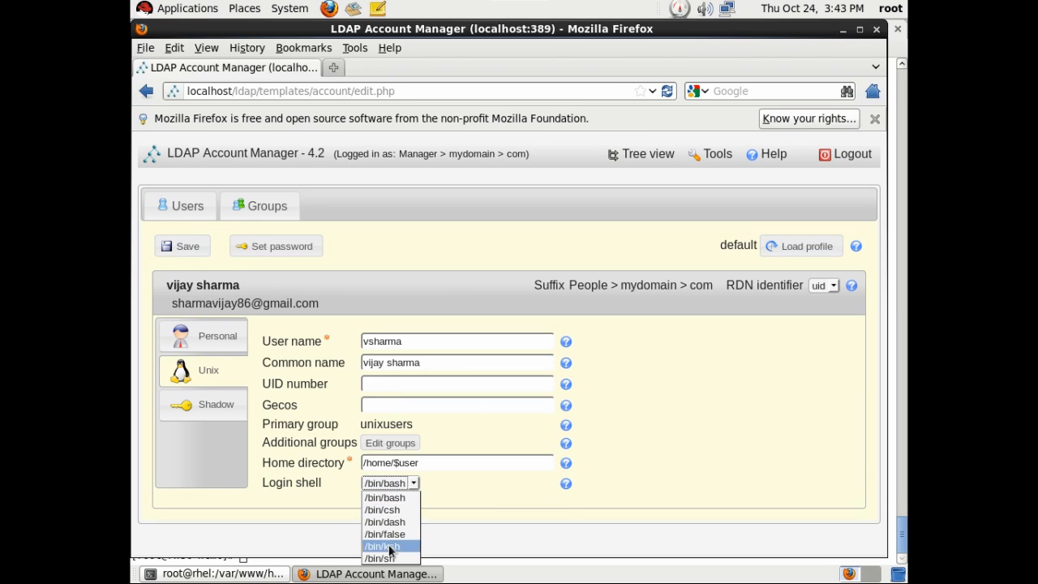
click(389, 497)
click(219, 417)
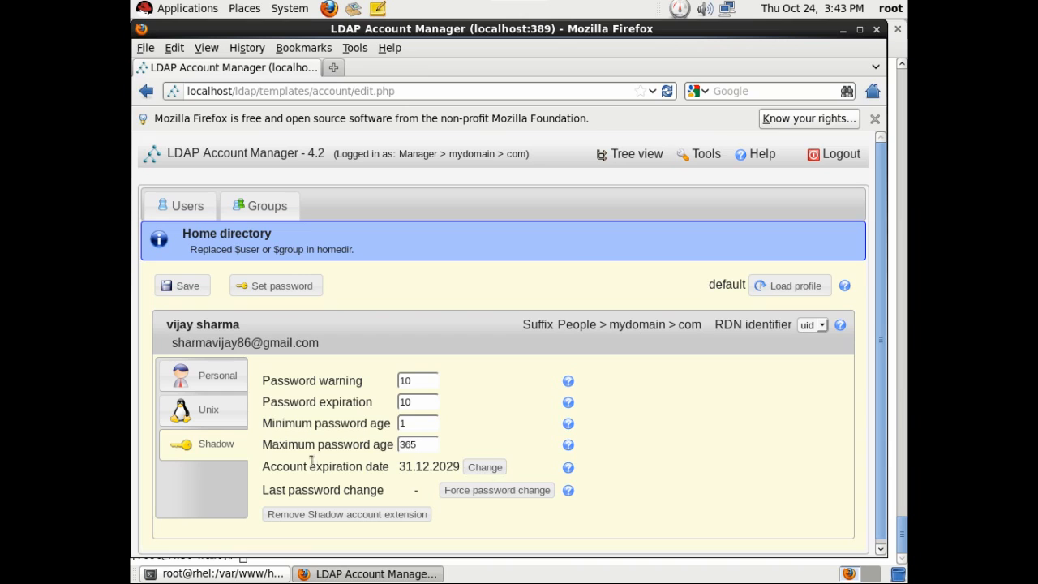
Set the account expiration date to 31.12.2013.
click(485, 467)
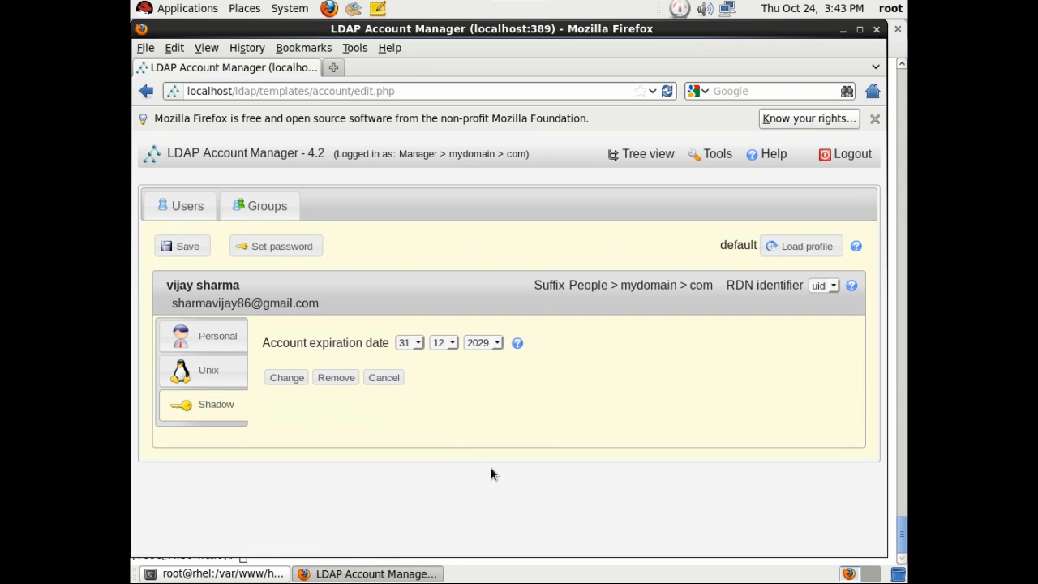
click(483, 342)
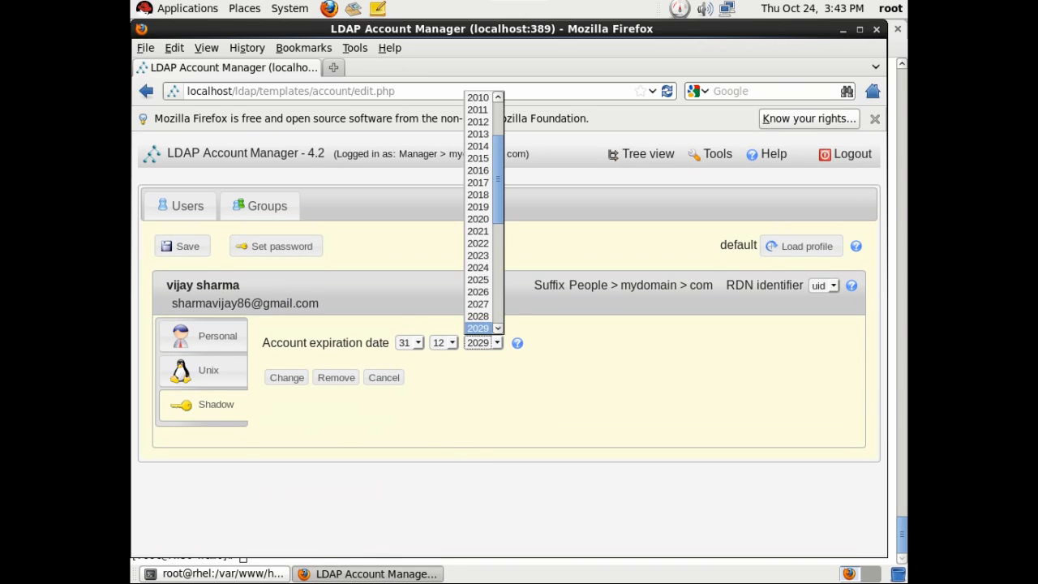
click(477, 133)
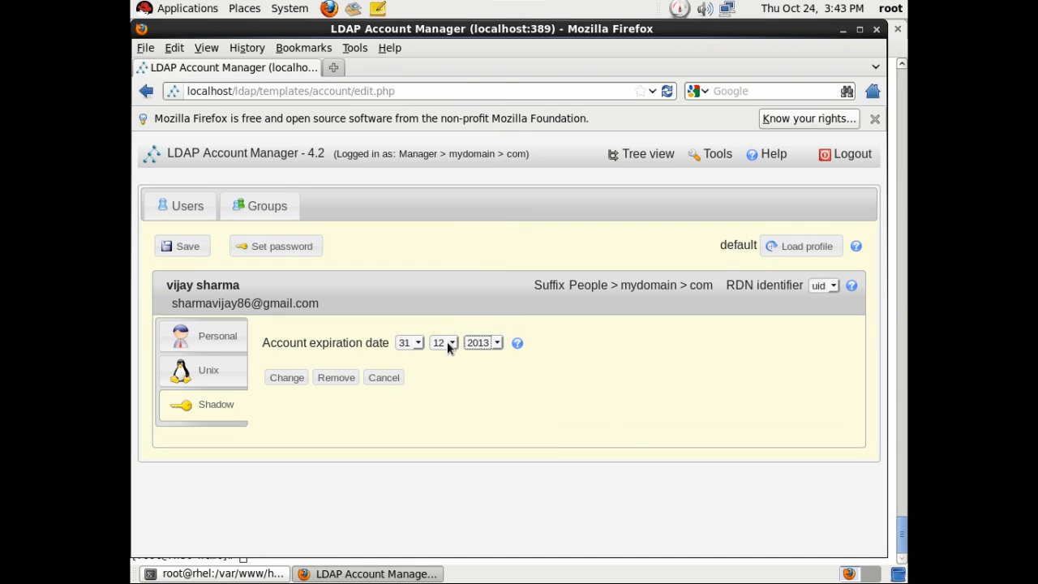
click(447, 342)
click(444, 417)
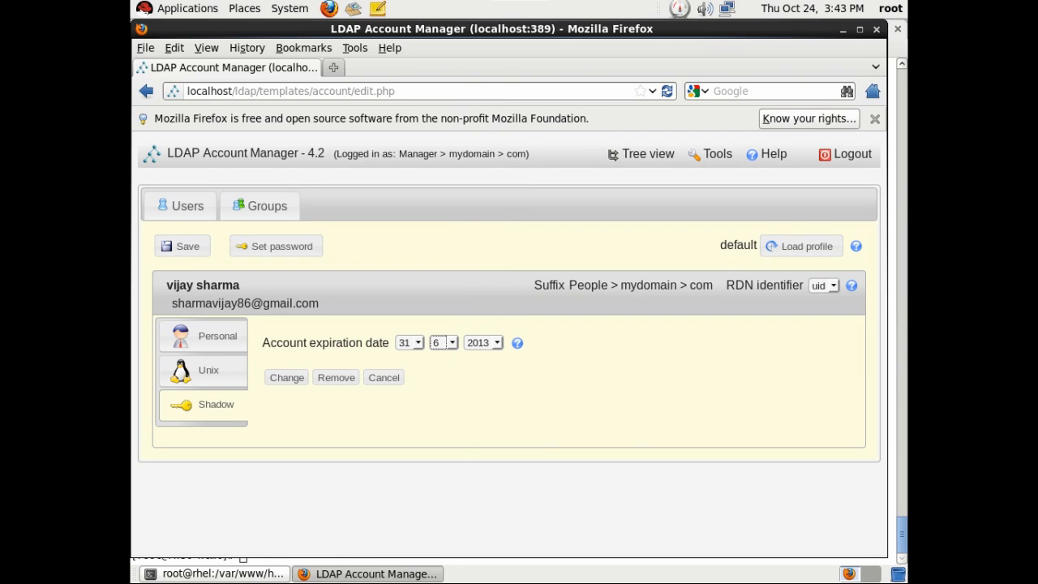
click(447, 342)
click(442, 490)
click(288, 378)
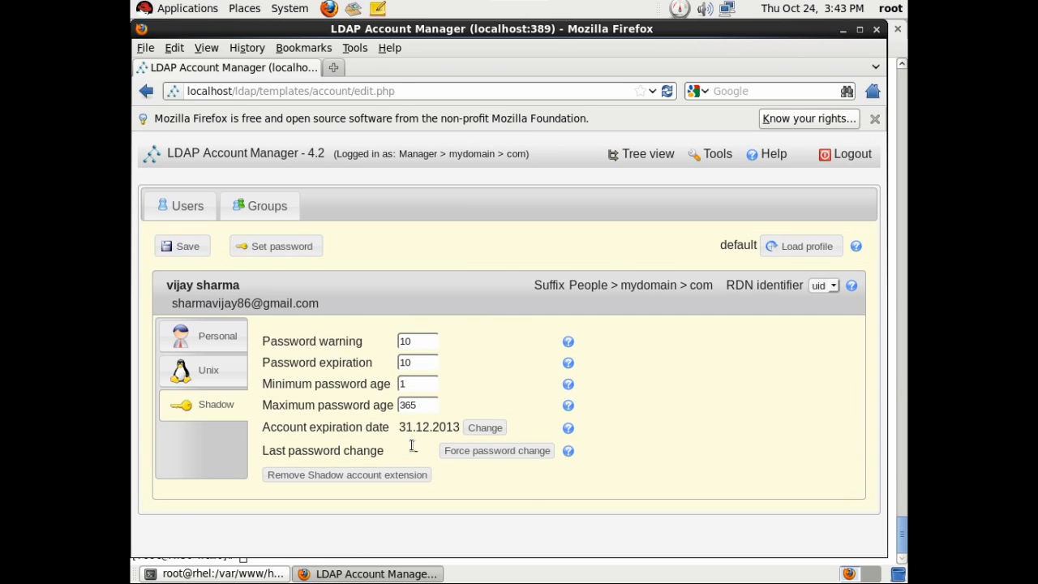
Enter a password for the user and save the new account.
click(280, 247)
text(1234567812345678)
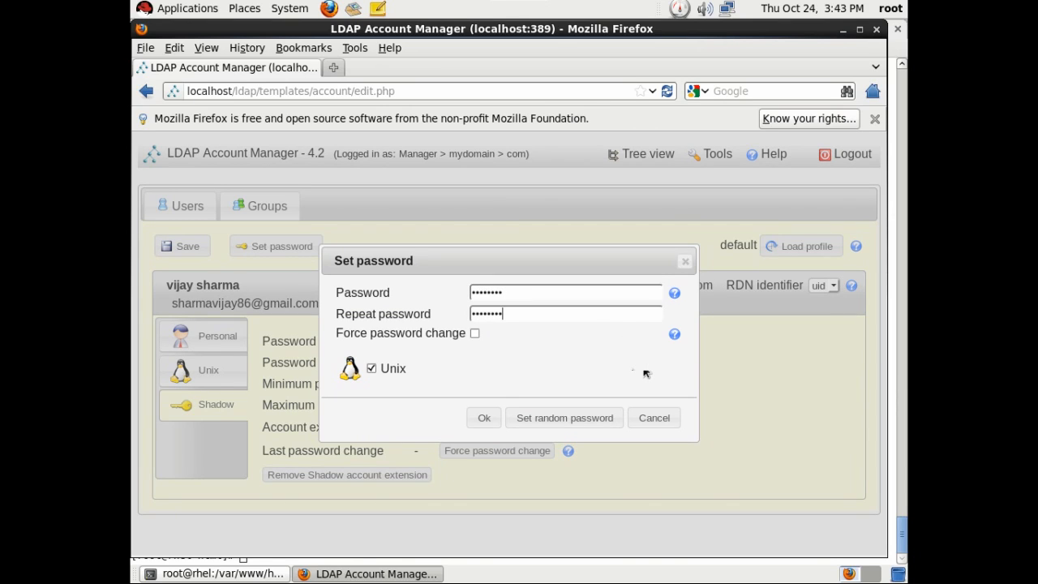
click(484, 418)
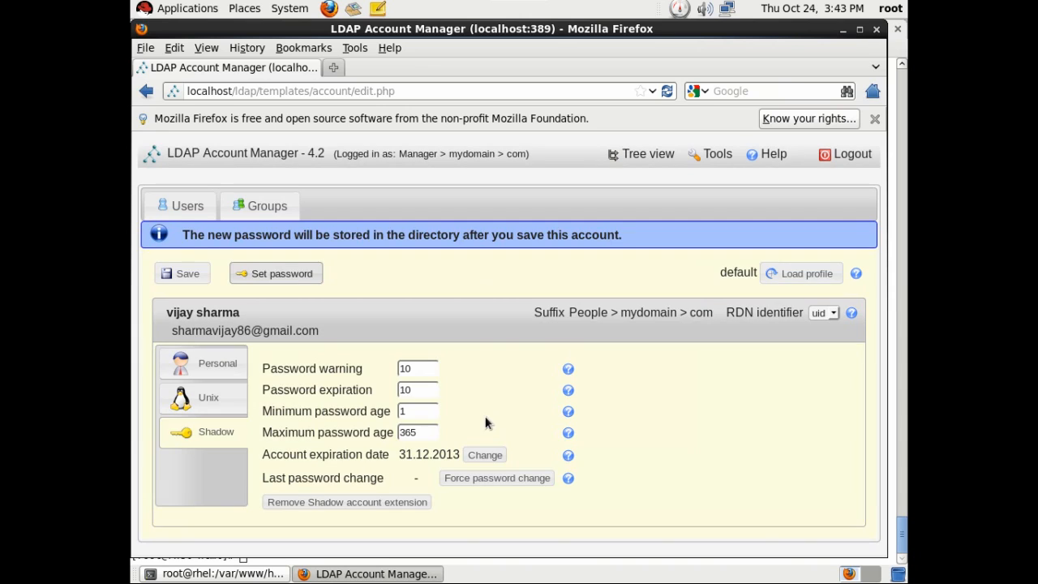
click(185, 274)
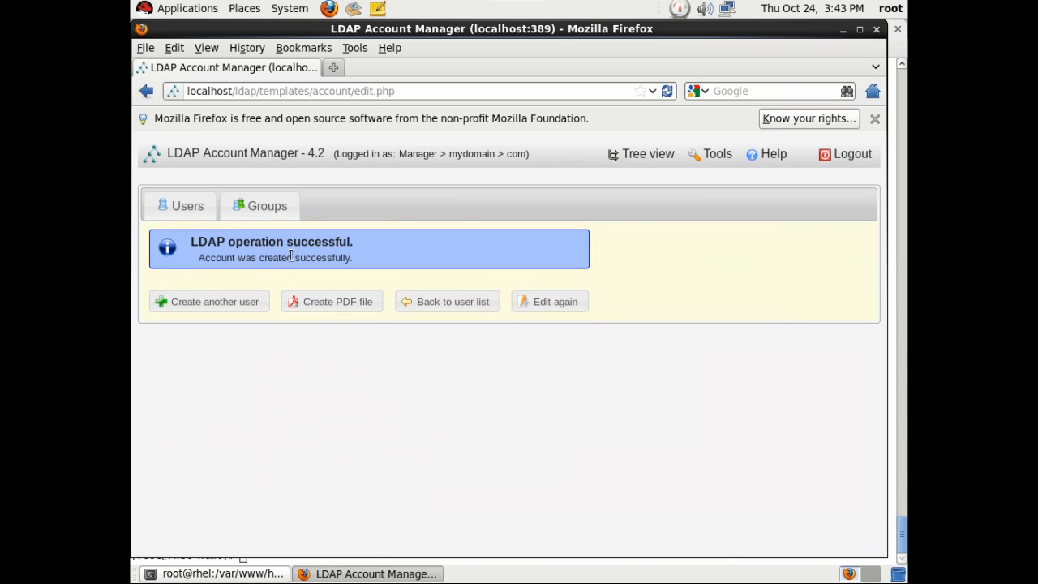
Return to the user list and request a PDF of the user's account.
click(191, 209)
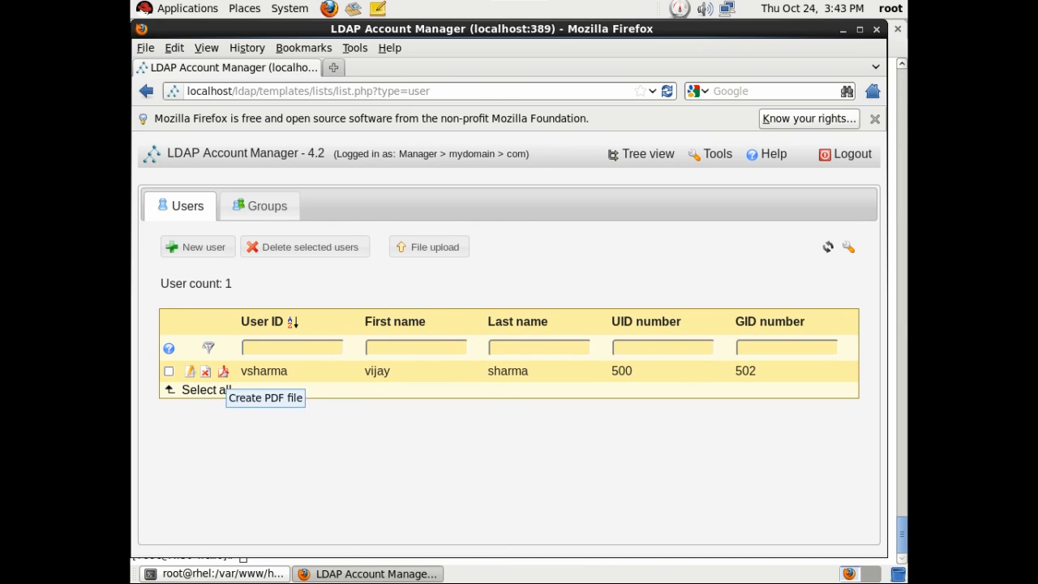
click(225, 372)
click(168, 369)
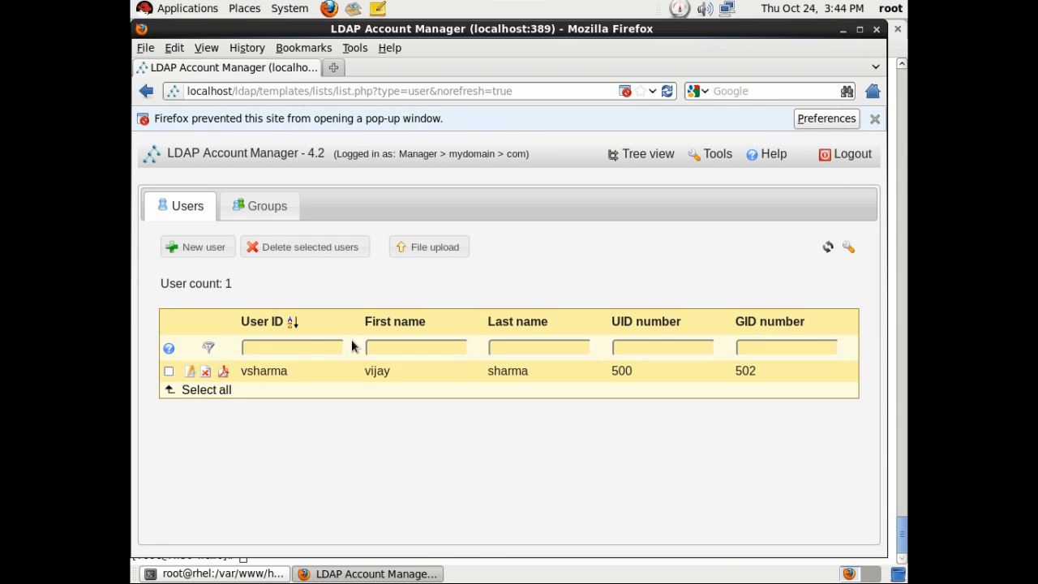
Allow pop-ups from localhost, regenerate the user's PDF, and open it in Document Viewer.
click(844, 120)
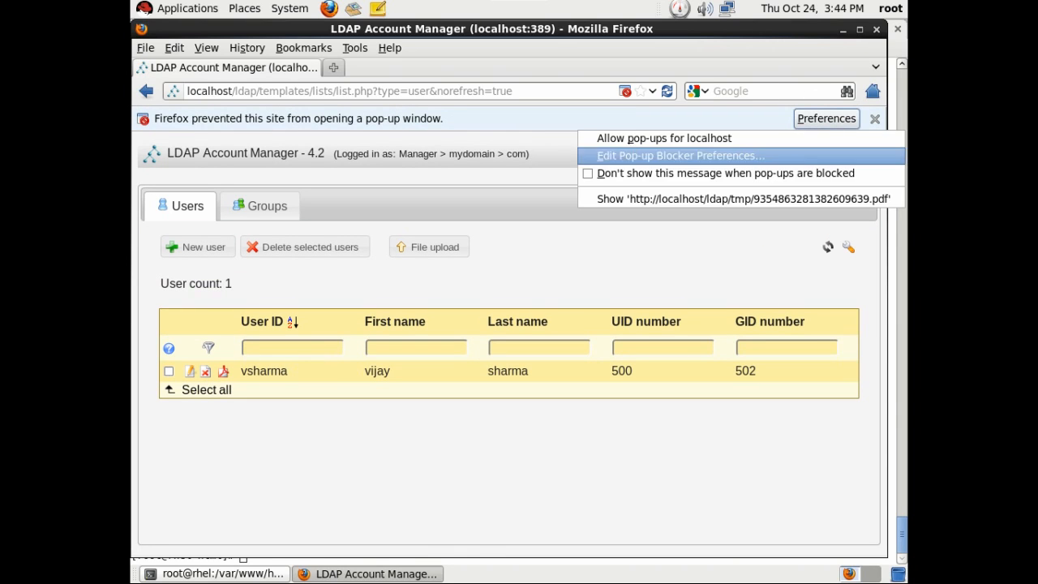
click(635, 140)
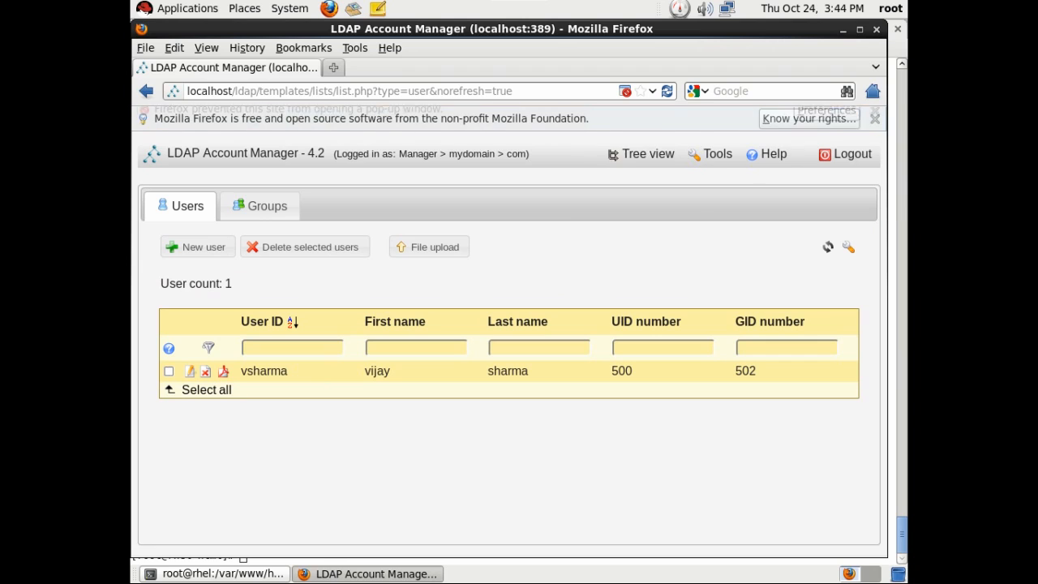
click(223, 371)
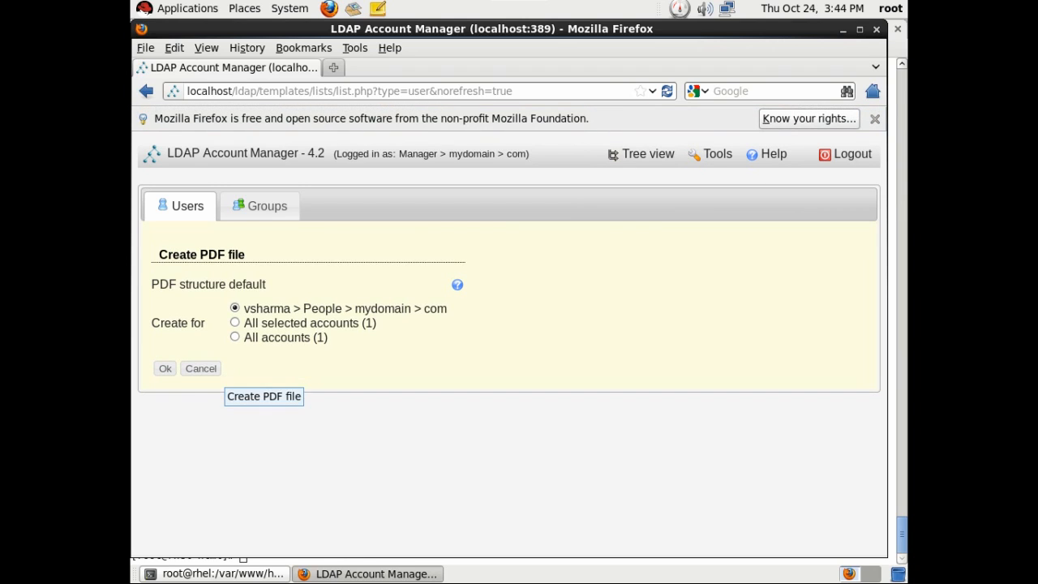
click(167, 370)
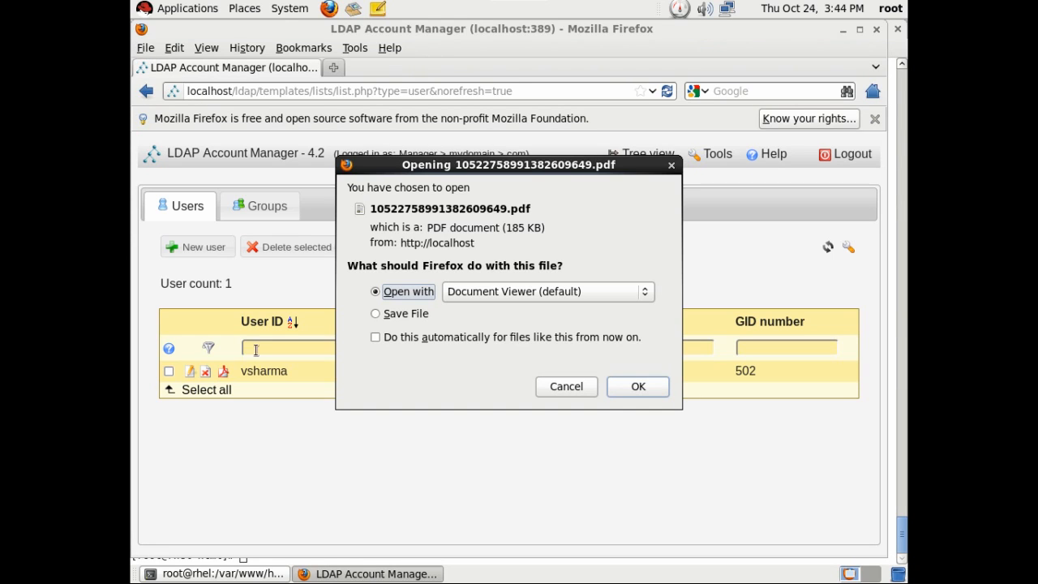
click(622, 380)
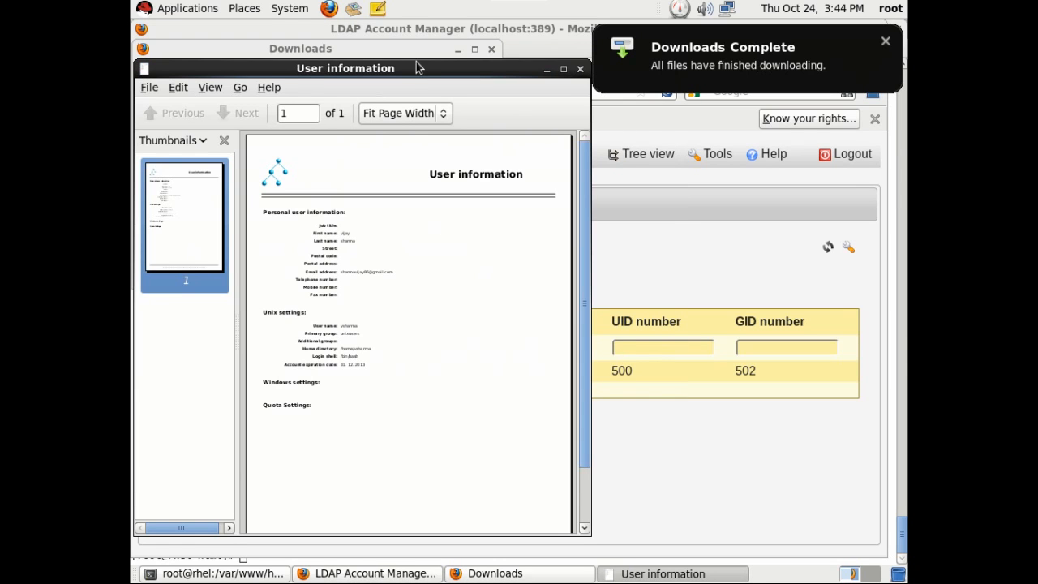
Maximize Document Viewer, scroll through the user information PDF, and close it.
double_click(418, 67)
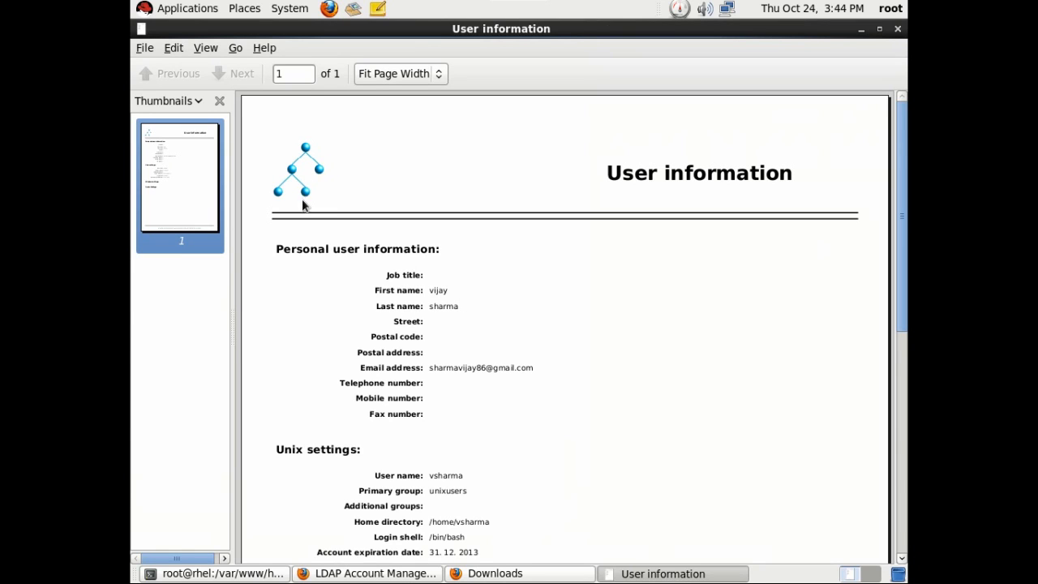
scroll(351, 258, down, 5)
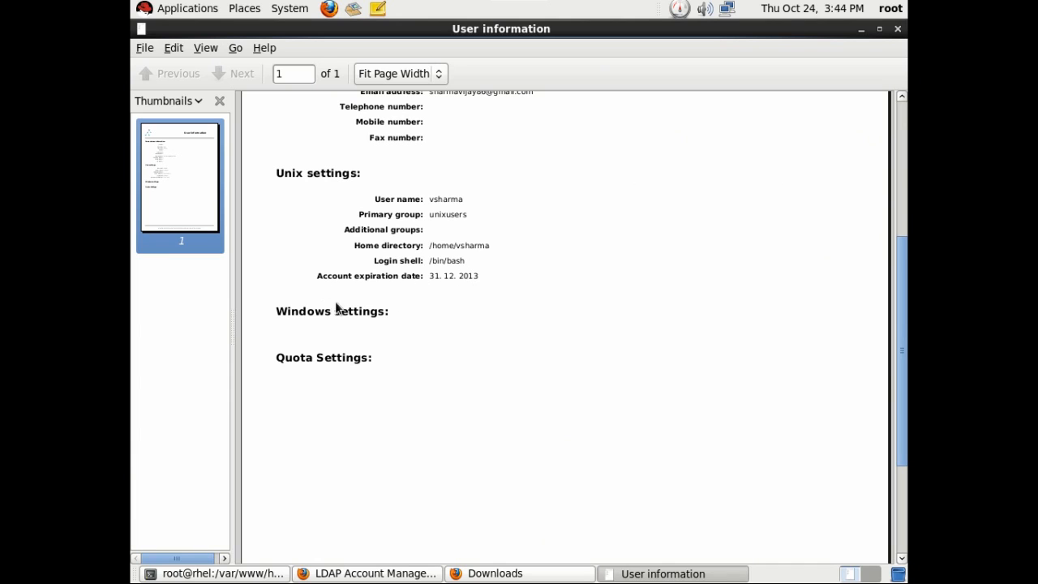
scroll(335, 305, up, 5)
click(150, 54)
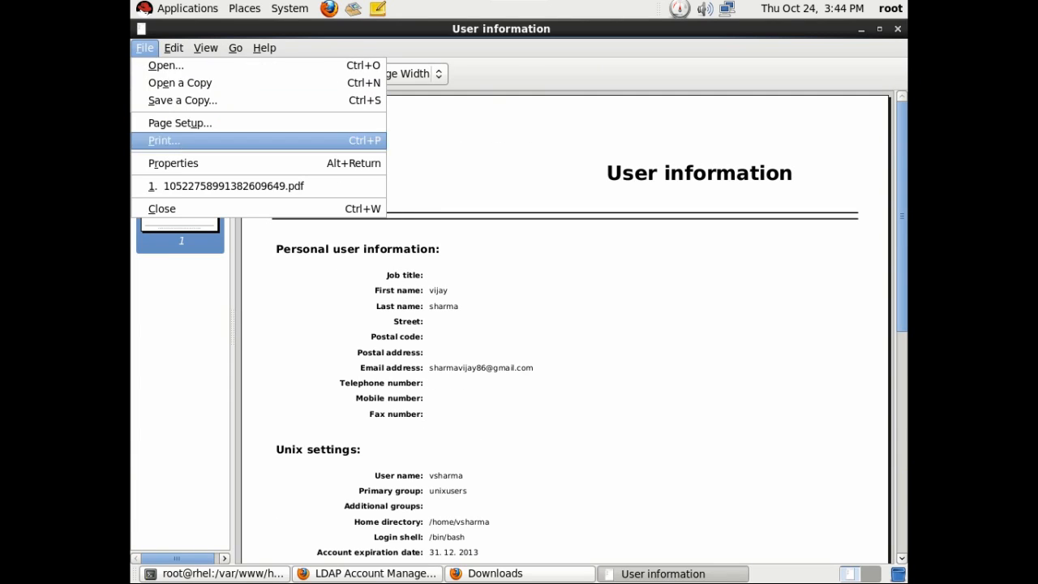
click(163, 206)
Clear and close the Firefox downloads list, then minimize Firefox.
click(180, 274)
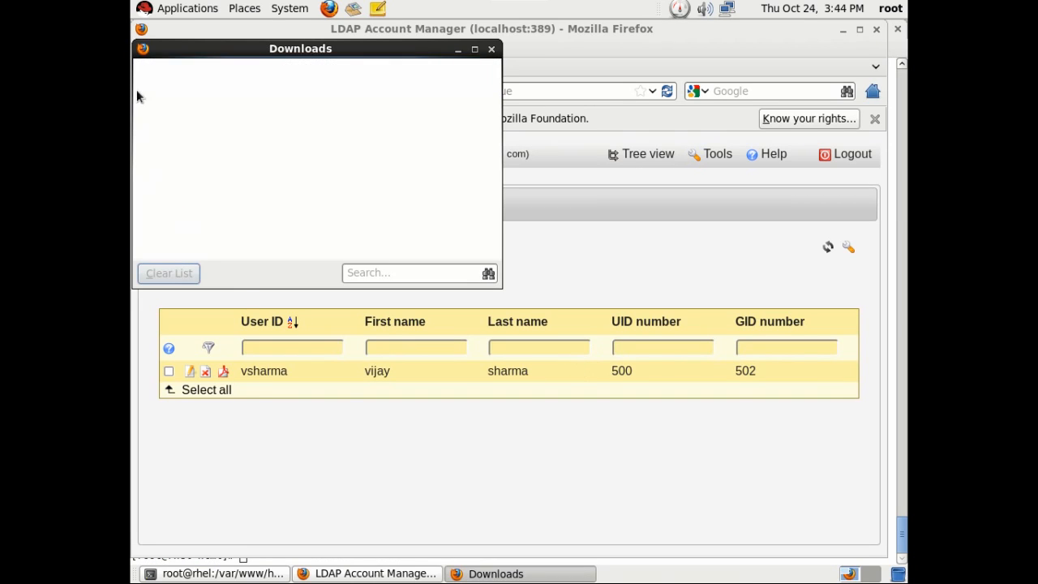
click(491, 49)
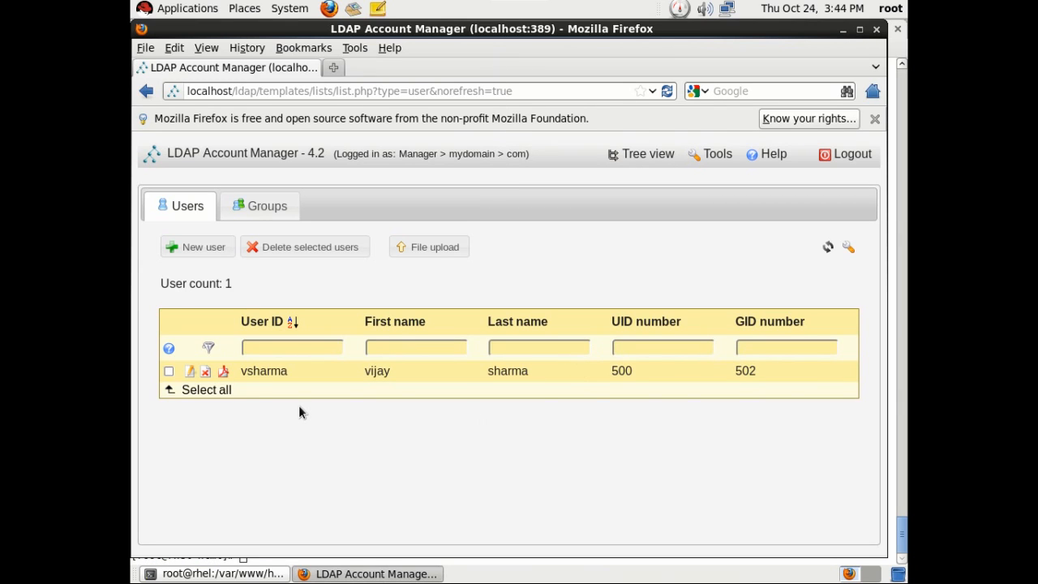
click(843, 31)
Run authconfig-tui and enable LDAP for user information and authentication.
key(ctrl+l)
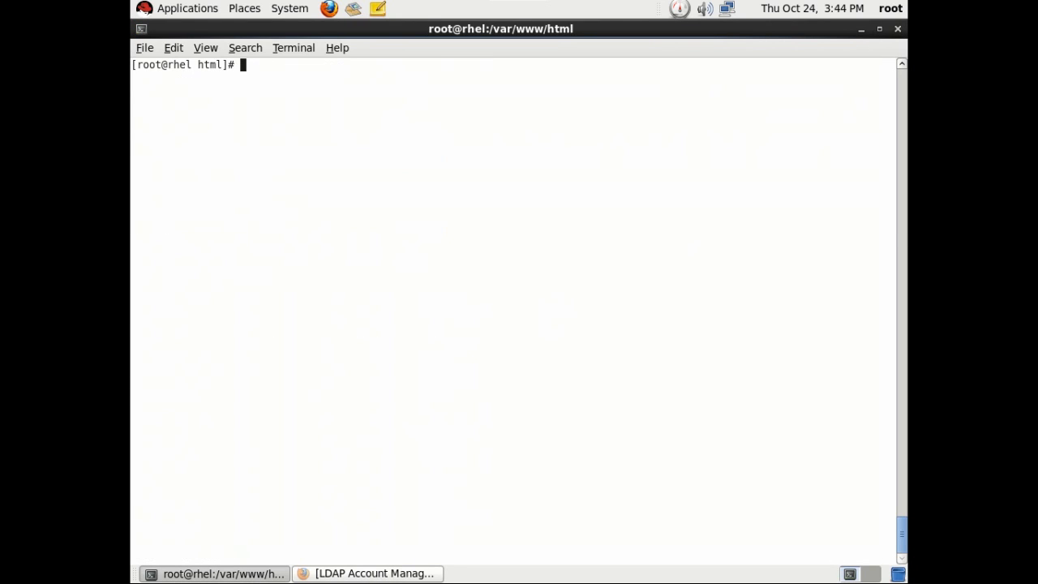
text(authconfig-tui)
key(Return)
key(Down)
key(Down)
key(Up)
key(space)
key(Down)
key(Down)
key(Down)
key(Down)
key(Down)
key(Down)
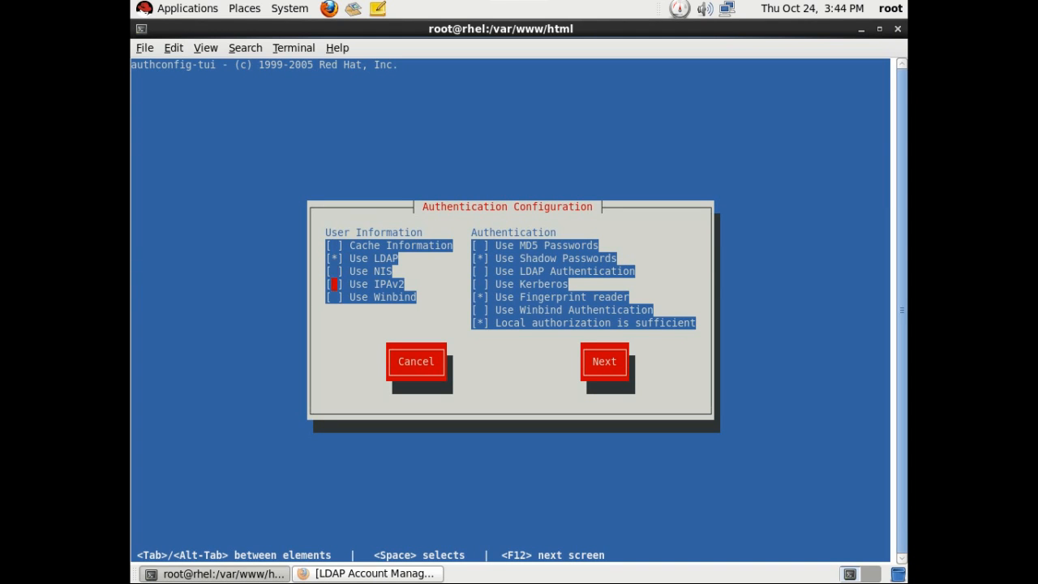
key(Down)
key(Down)
key(Tab)
Change the Base DN to dc=mydomain,dc=com with server ldap://127.0.0.1/ and apply.
key(Tab)
key(Return)
key(Tab)
key(Tab)
key(Left)
key(Left)
key(Left)
key(Left)
key(Left)
key(Left)
key(Left)
key(Left)
key(BackSpace)
key(BackSpace)
key(BackSpace)
key(BackSpace)
key(BackSpace)
key(BackSpace)
key(BackSpace)
text(m)
text(ydomai)
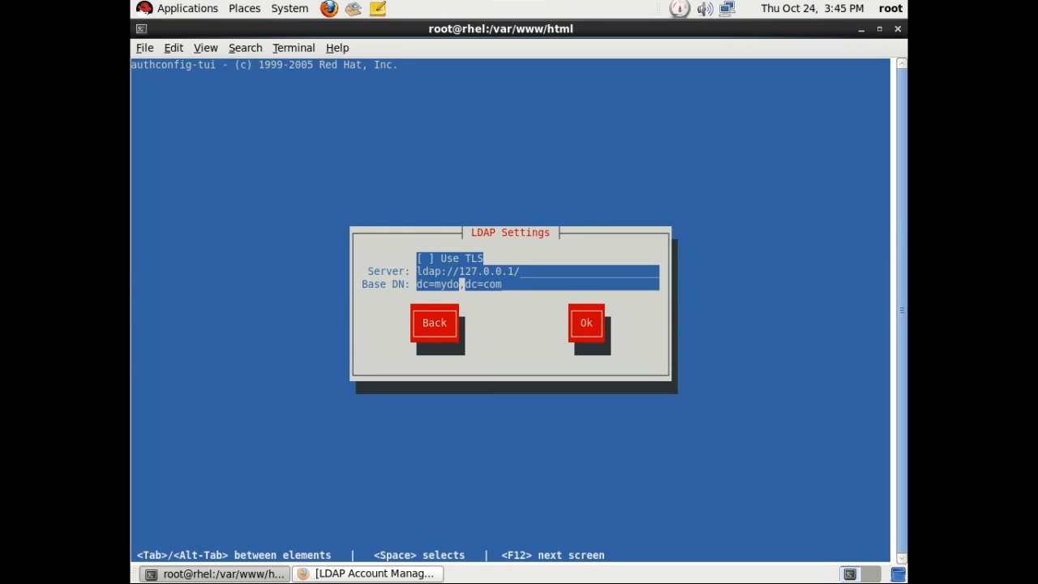
text(n)
key(Tab)
key(Tab)
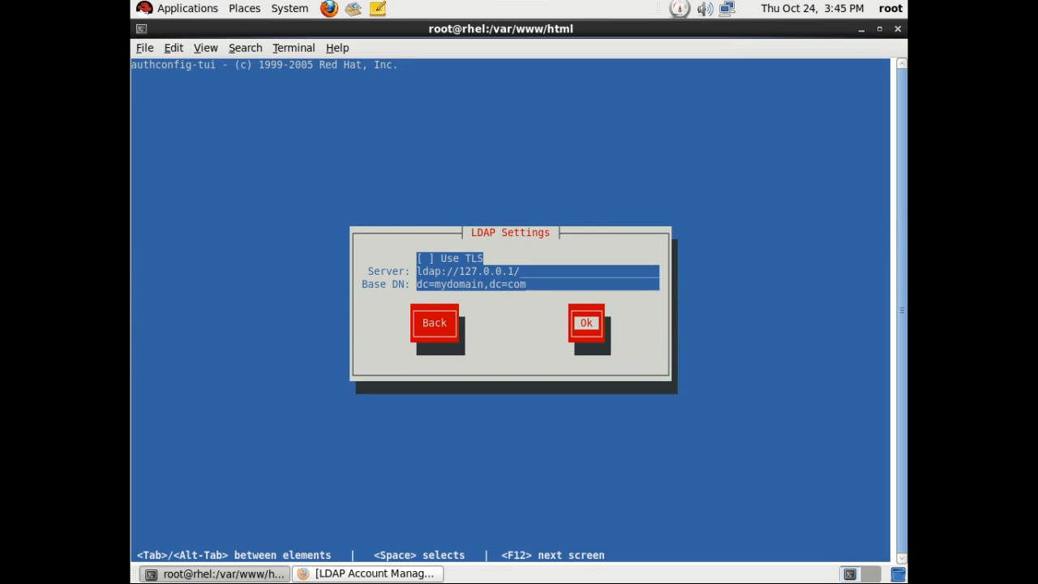
key(Return)
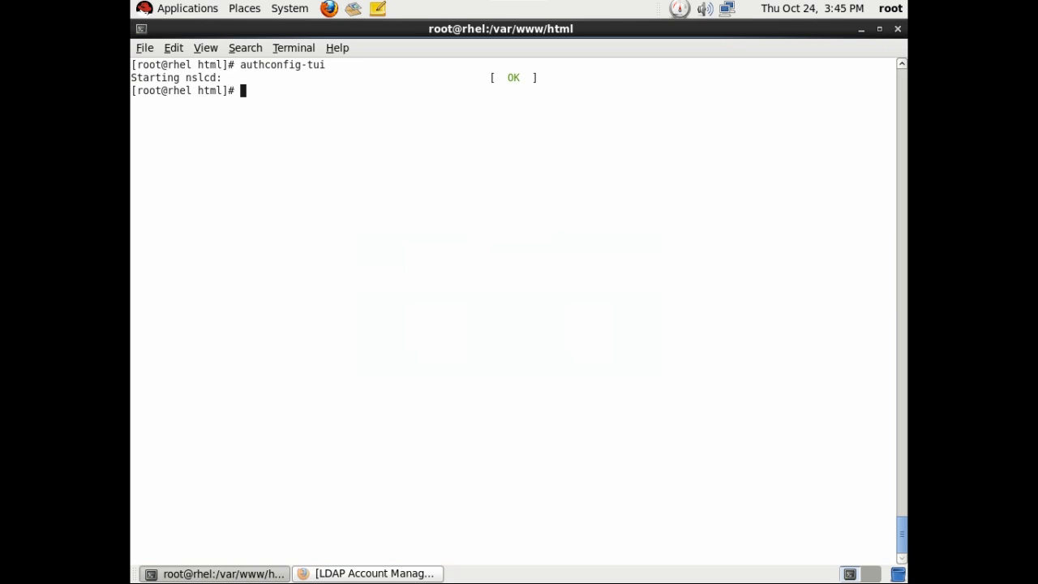
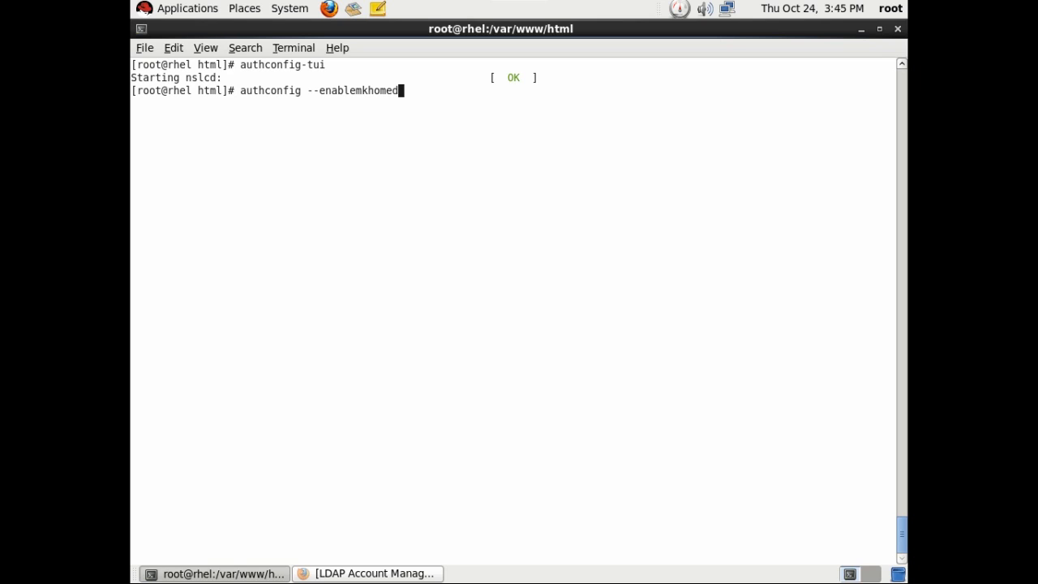
Enable automatic home-directory creation with authconfig --enablemkhomedir --update, then su to vsharma.
key(Return)
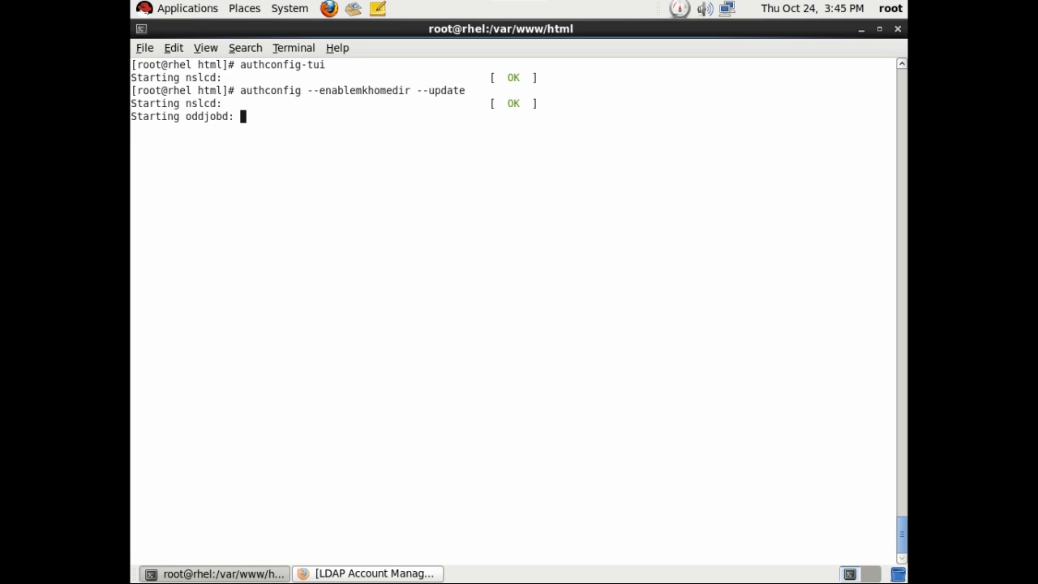
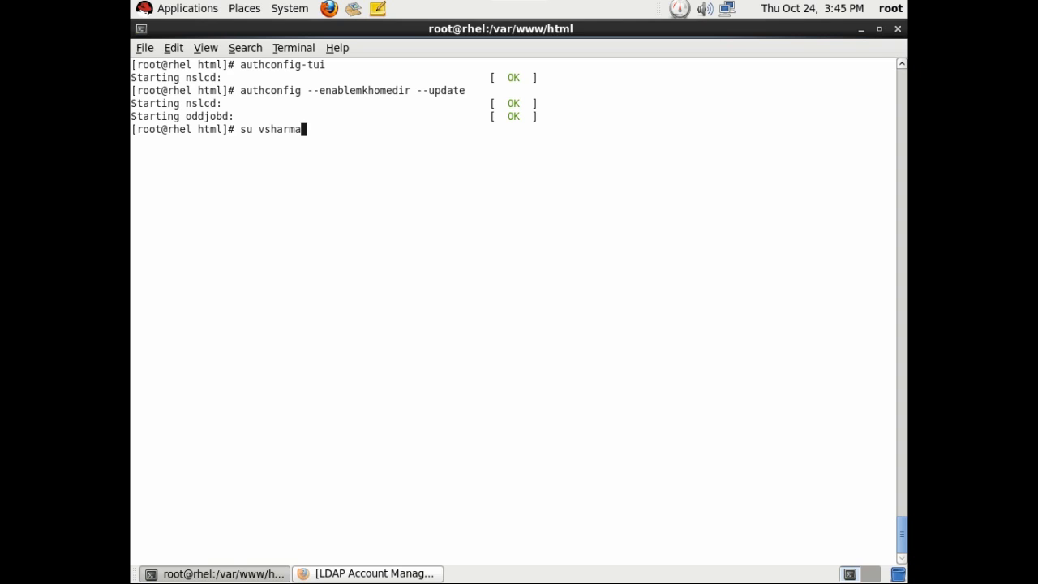
key(Return)
Verify vsharma's home directory with pwd and cd, find its getent passwd entry, and clear the screen.
text(pwd)
key(Return)
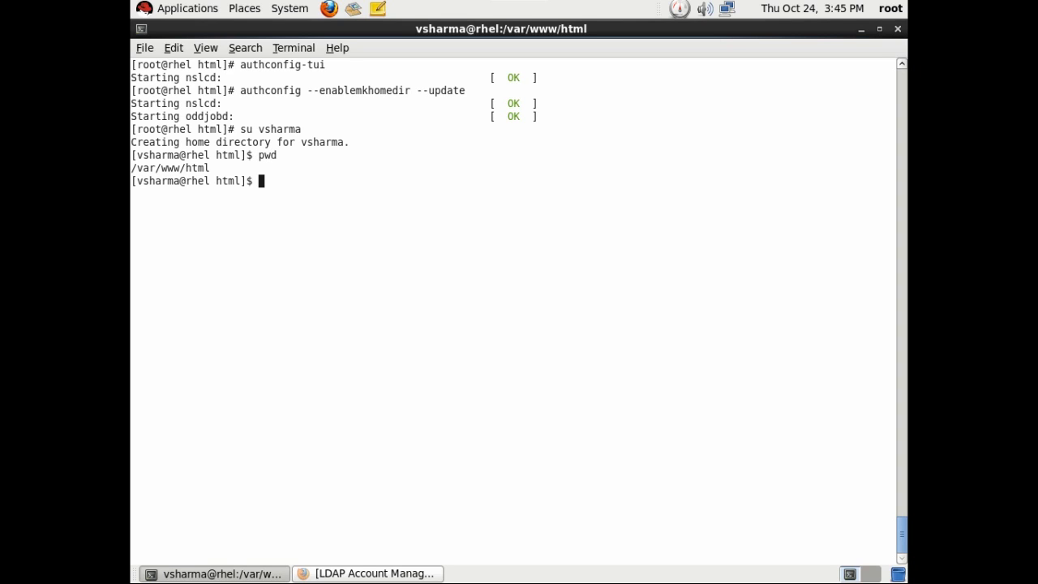
text(cd)
key(Return)
text(pwd)
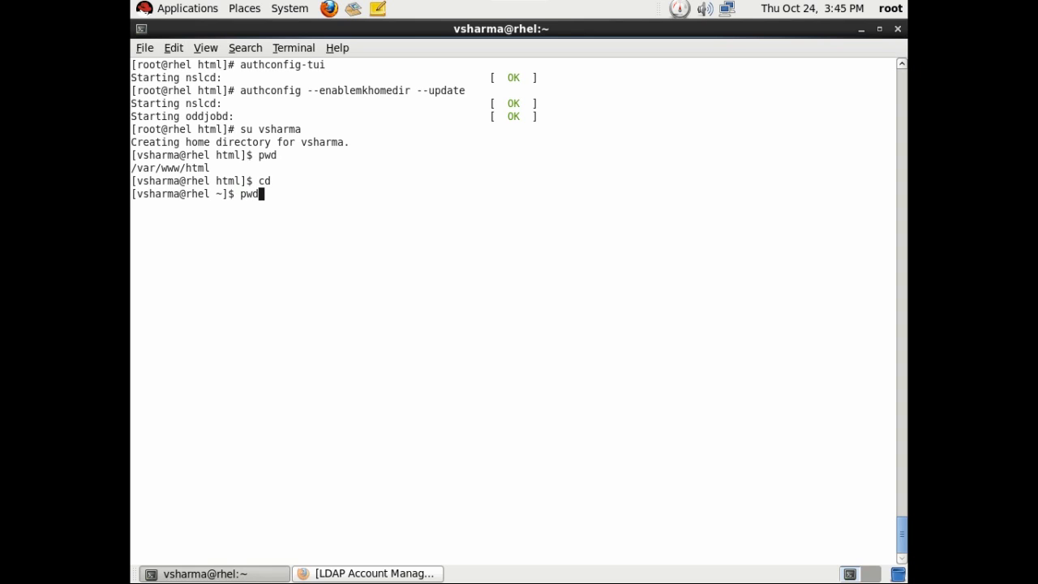
key(Return)
text(getent pass)
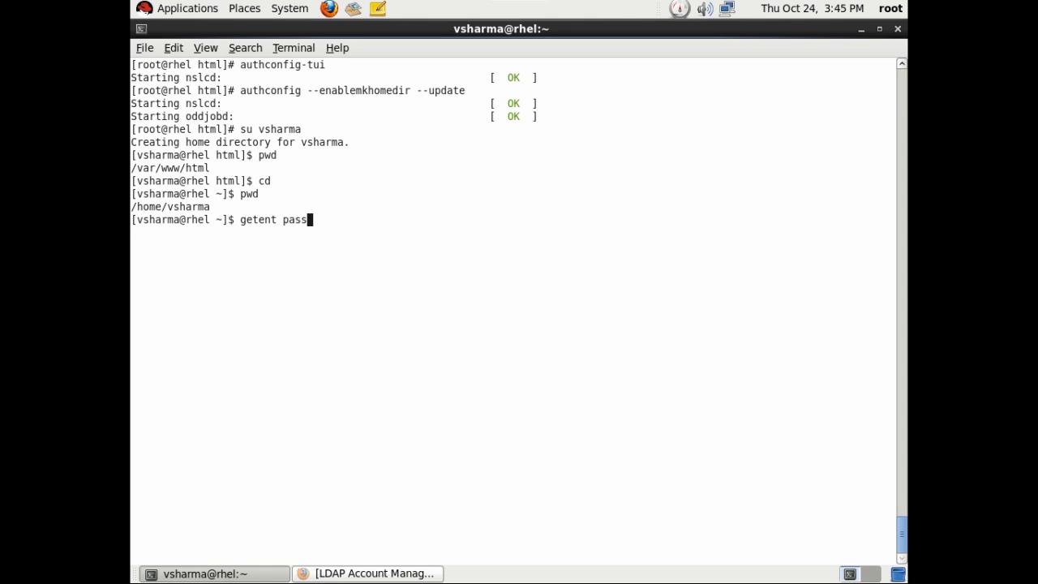
text(wd)
key(Return)
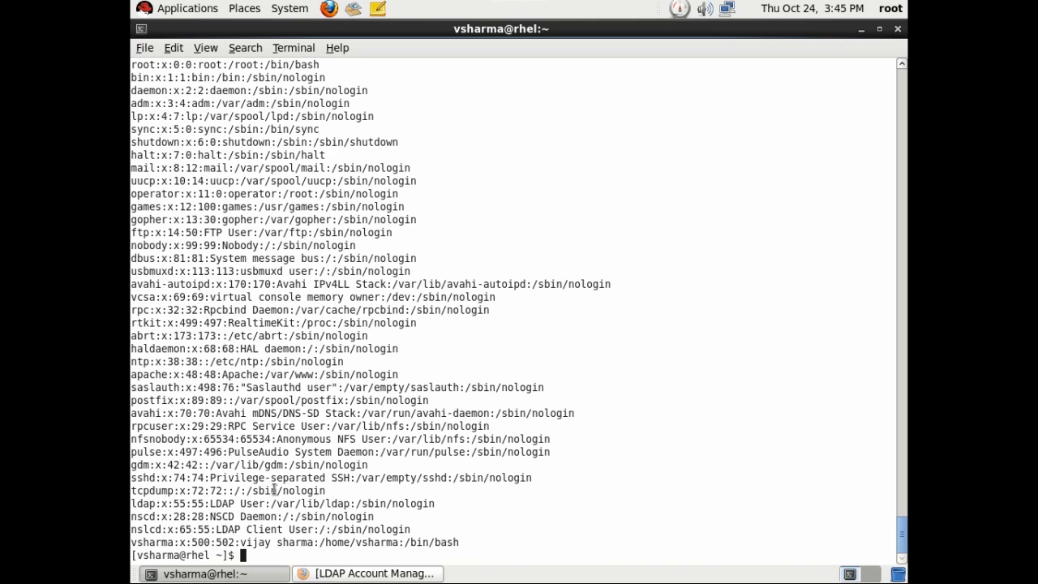
drag(132, 542, 447, 541)
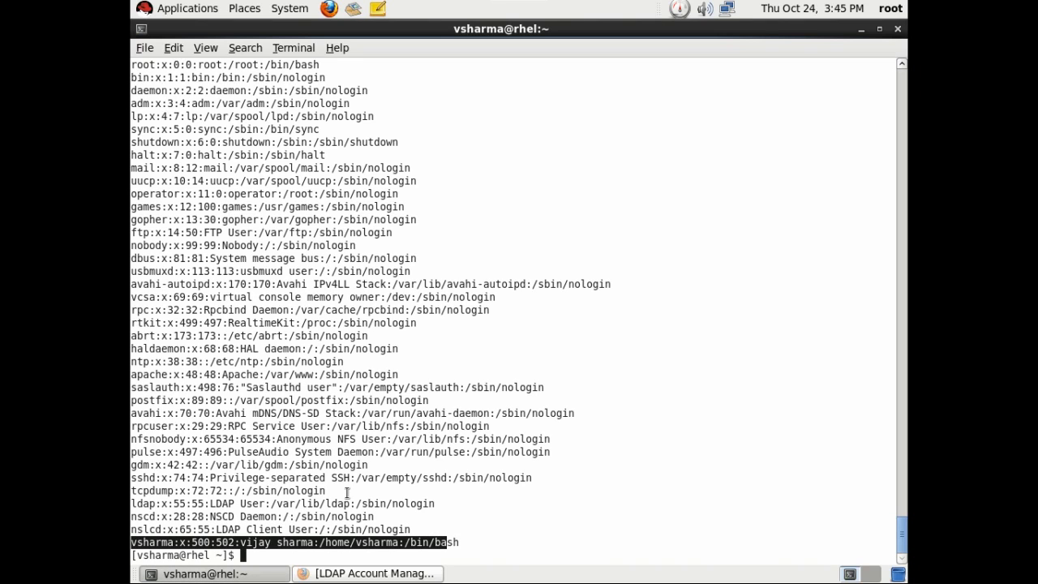
key(ctrl+l)
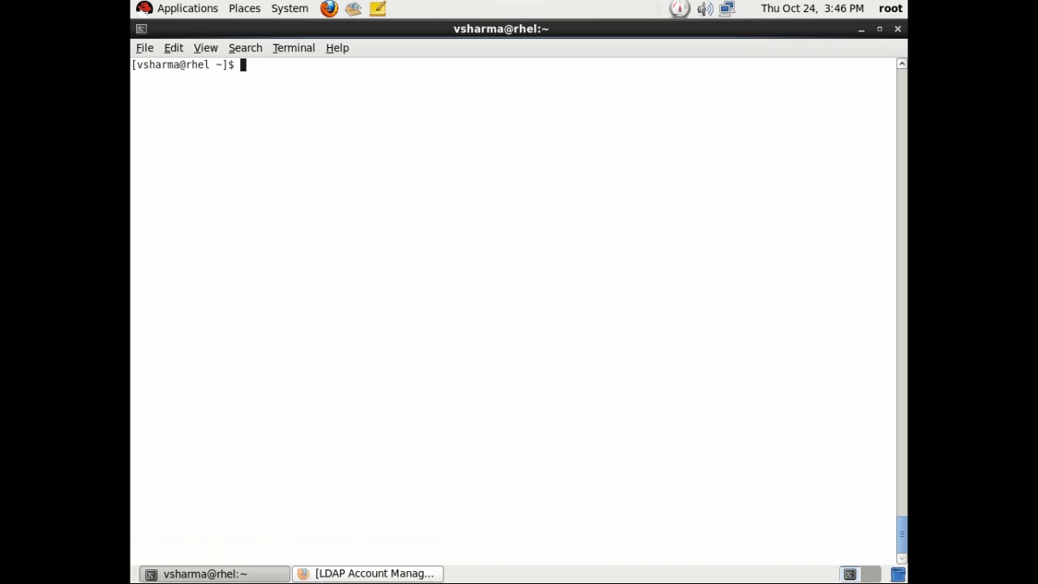
Open LAM's tree view and inspect the cn=unixusers entry under ou=group.
click(346, 574)
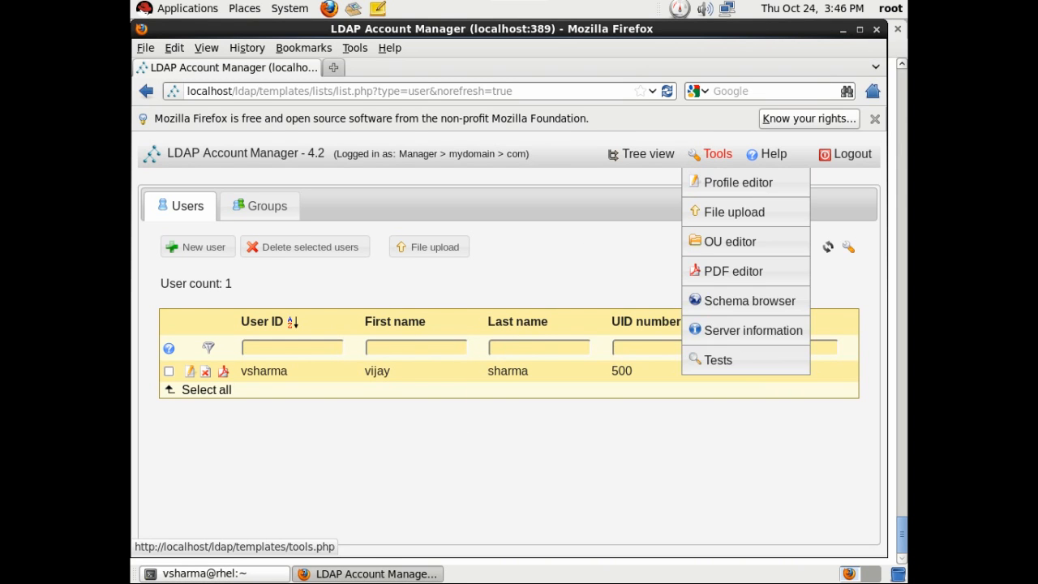
click(648, 154)
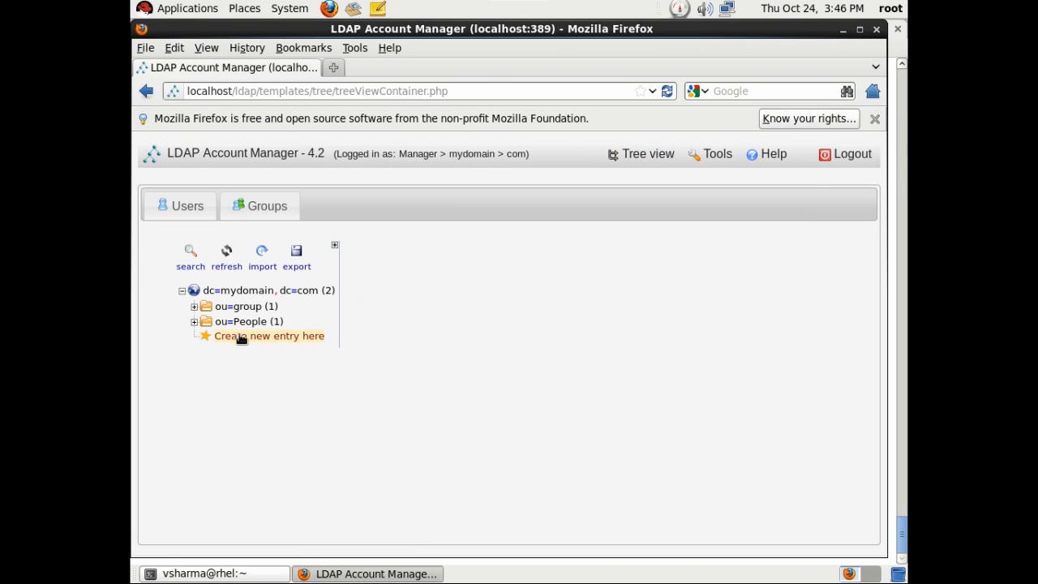
click(194, 307)
click(251, 323)
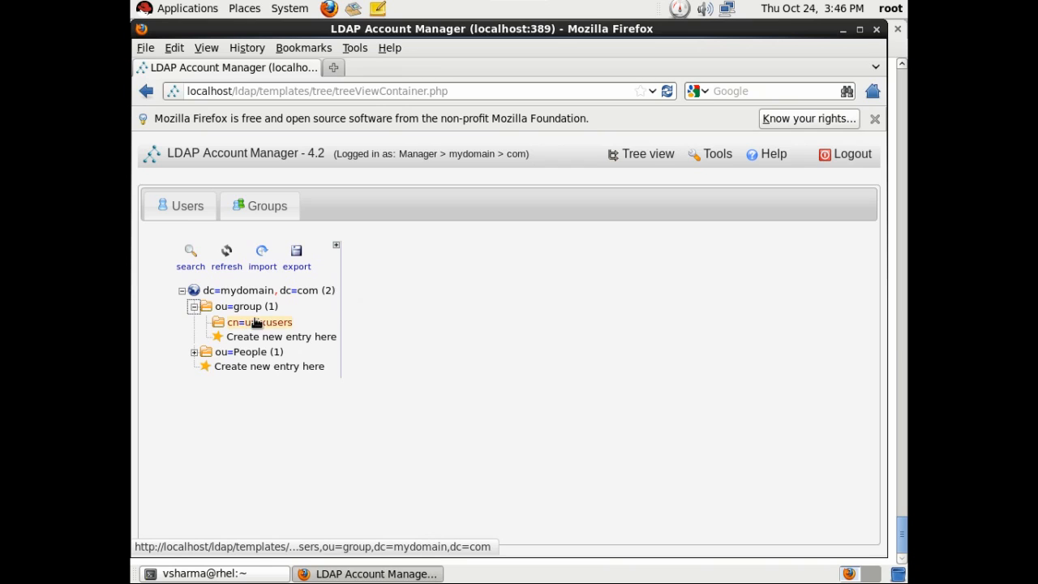
click(194, 352)
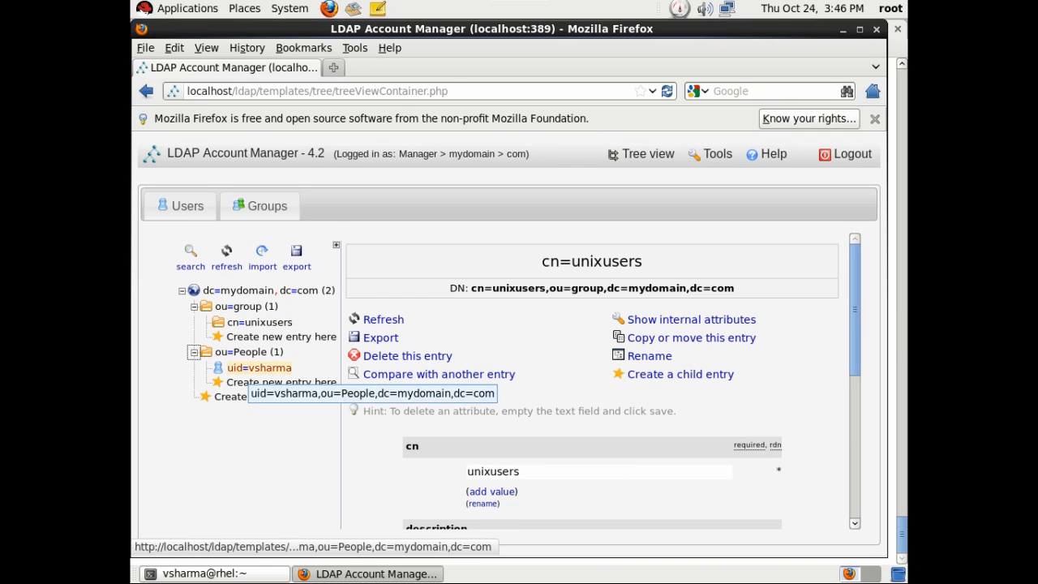
click(247, 369)
scroll(521, 324, down, 5)
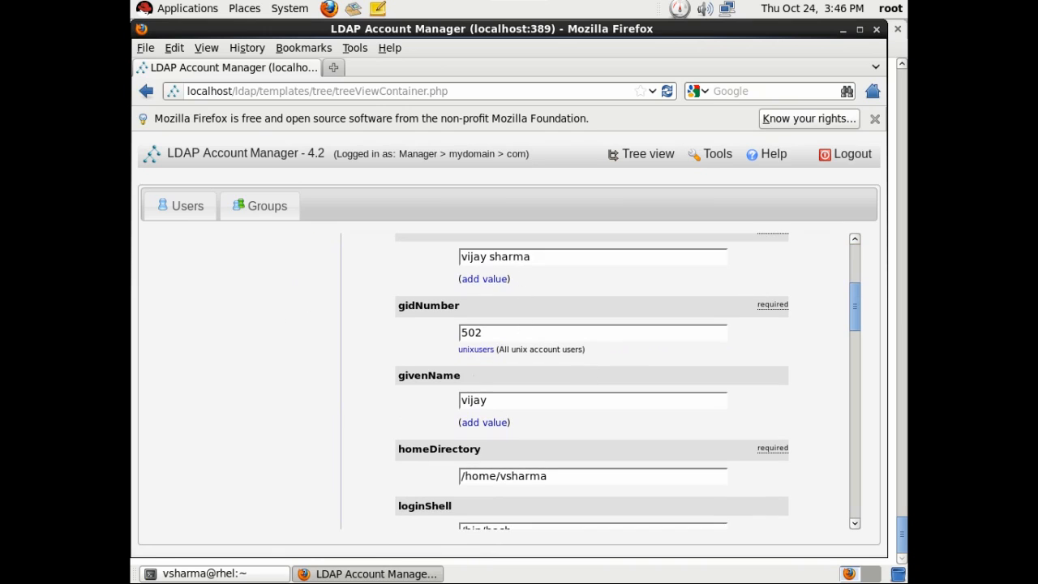
scroll(535, 406, down, 3)
scroll(525, 418, down, 3)
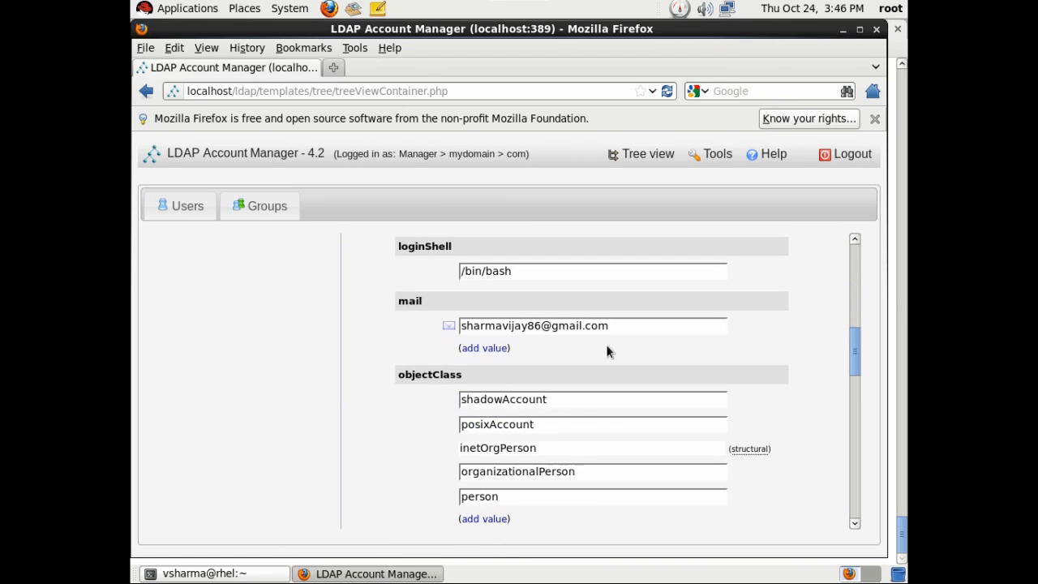
scroll(555, 424, down, 7)
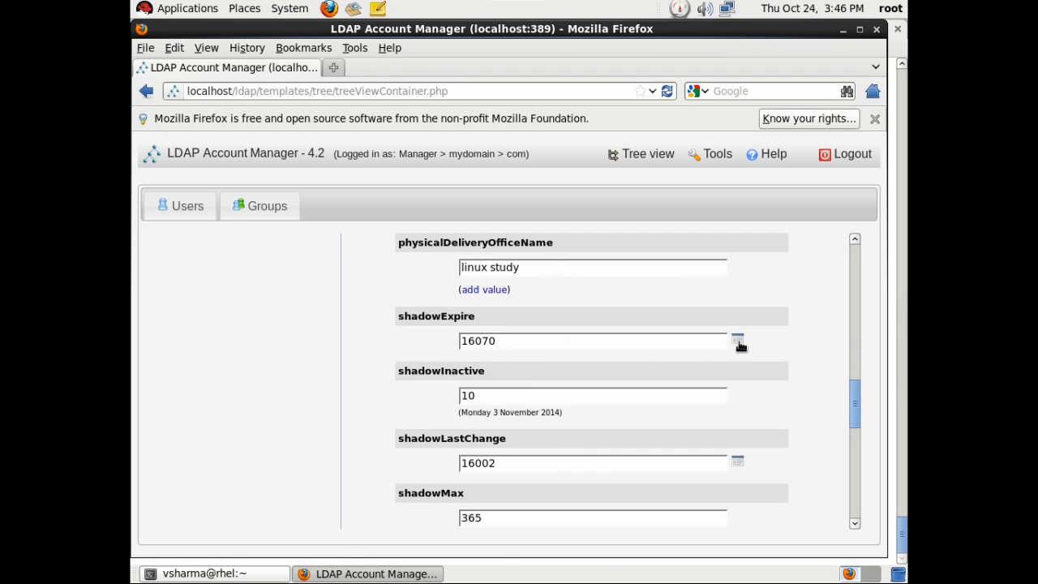
scroll(436, 375, down, 2)
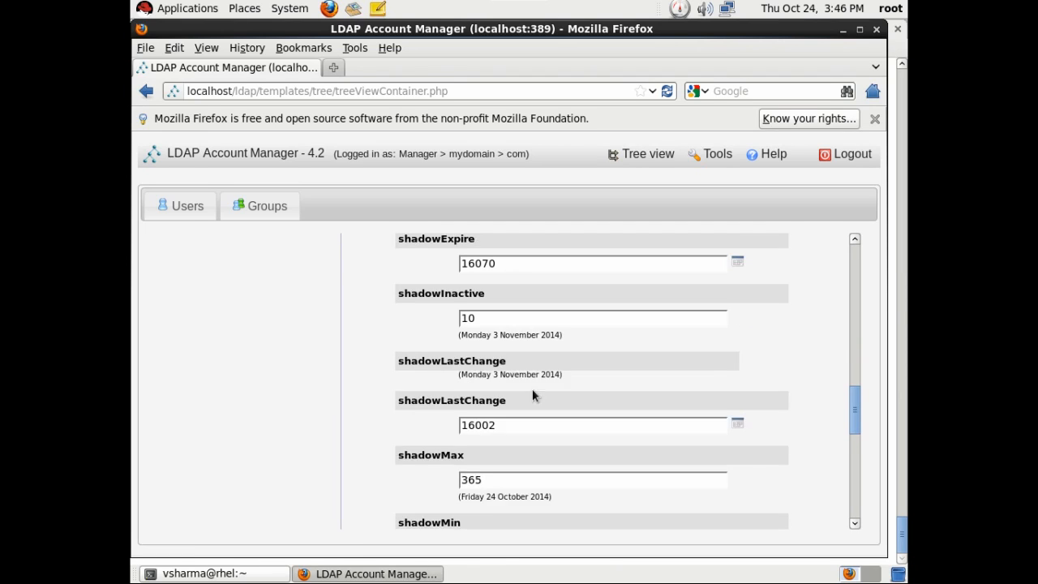
scroll(503, 390, down, 4)
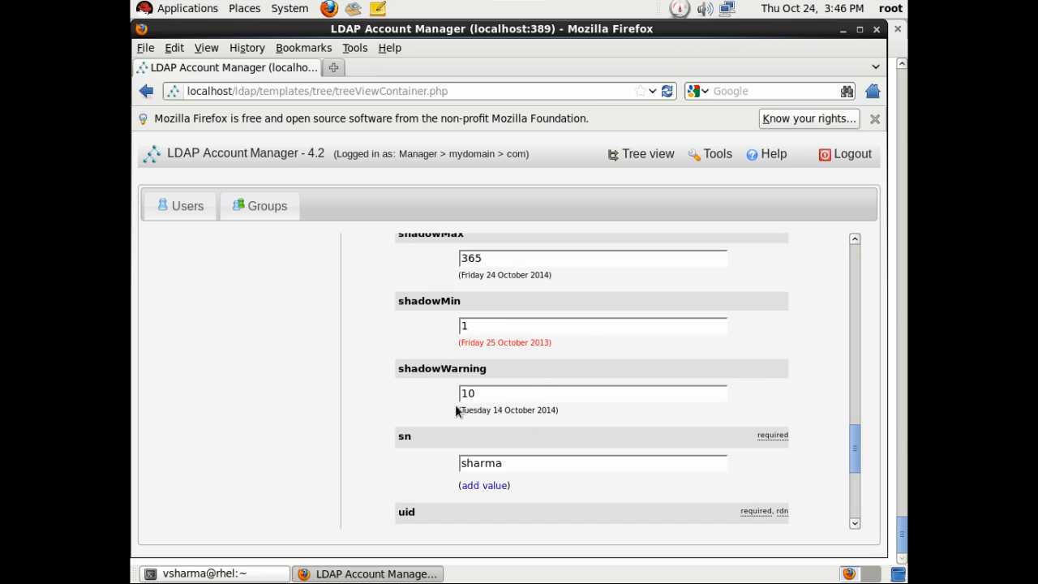
scroll(449, 411, down, 6)
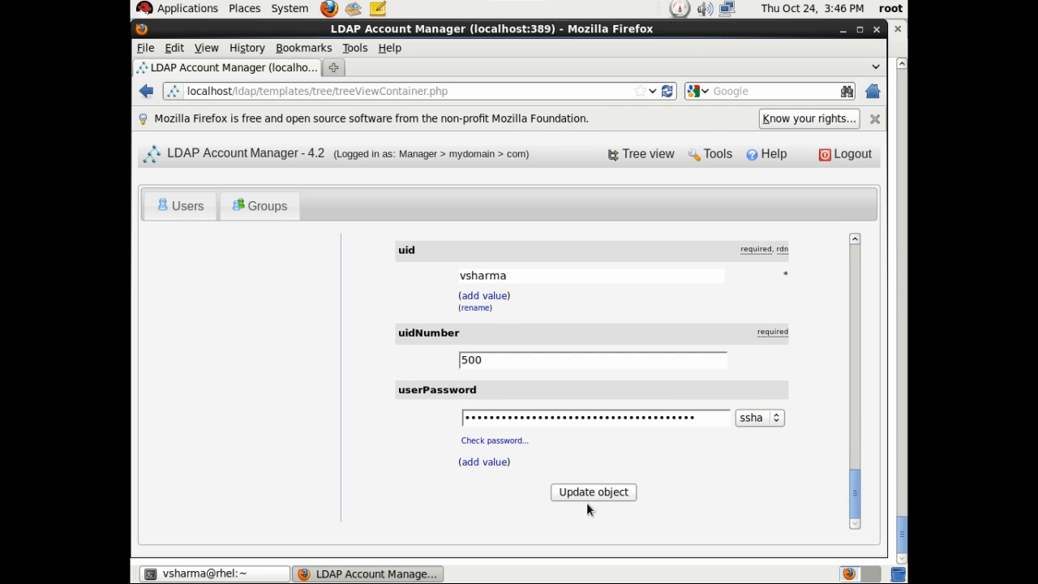
scroll(500, 468, up, 20)
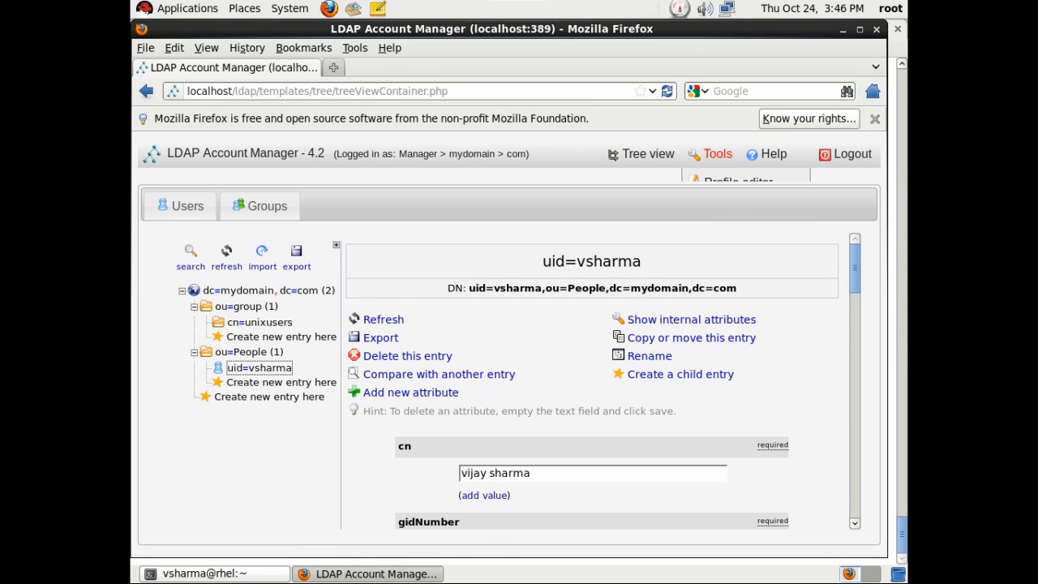
Open the OU editor and then the Schema browser from the Tools menu.
mouse_move(720, 172)
click(720, 244)
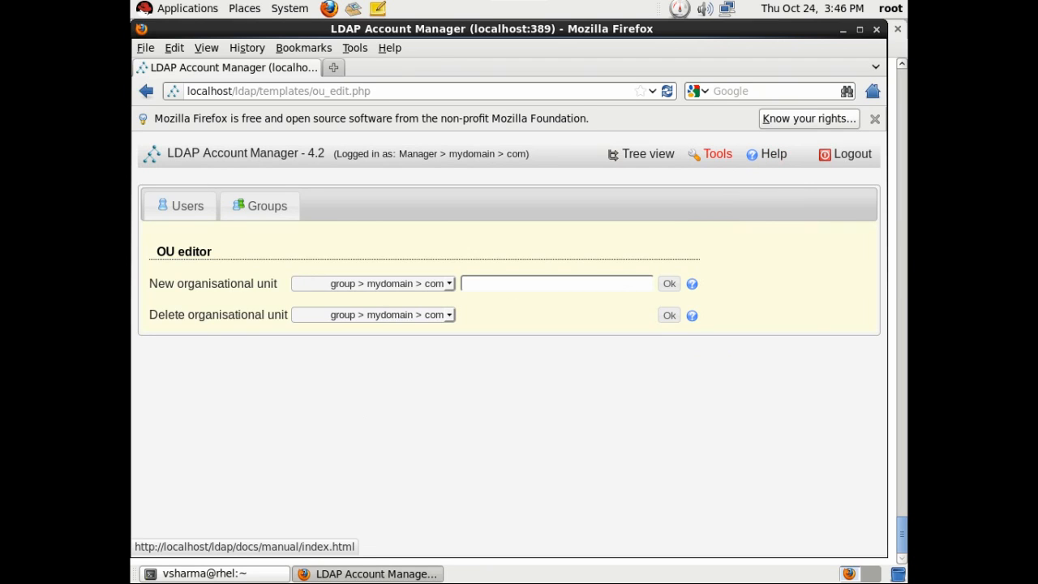
mouse_move(718, 158)
click(732, 304)
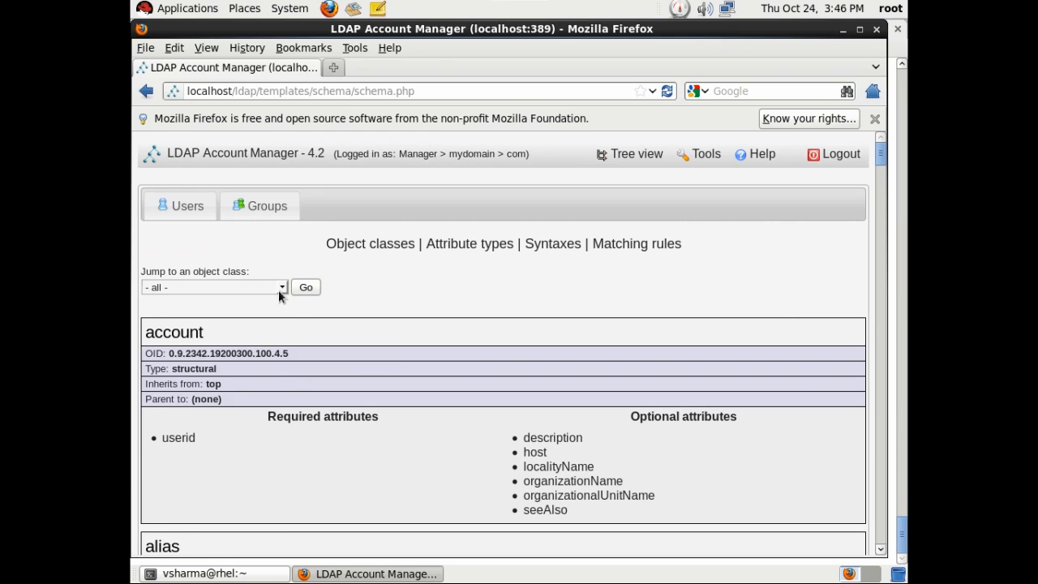
View the posixGroup and organizationalUnit object class definitions in the schema browser.
click(280, 288)
scroll(233, 430, down, 5)
scroll(215, 414, down, 9)
scroll(211, 413, down, 12)
scroll(180, 441, down, 1)
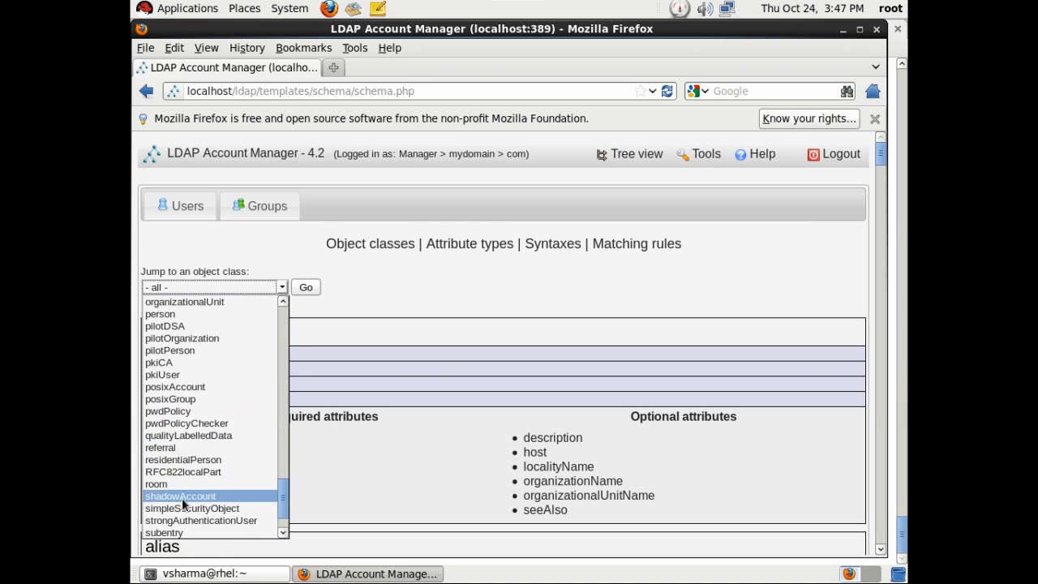
scroll(182, 498, down, 1)
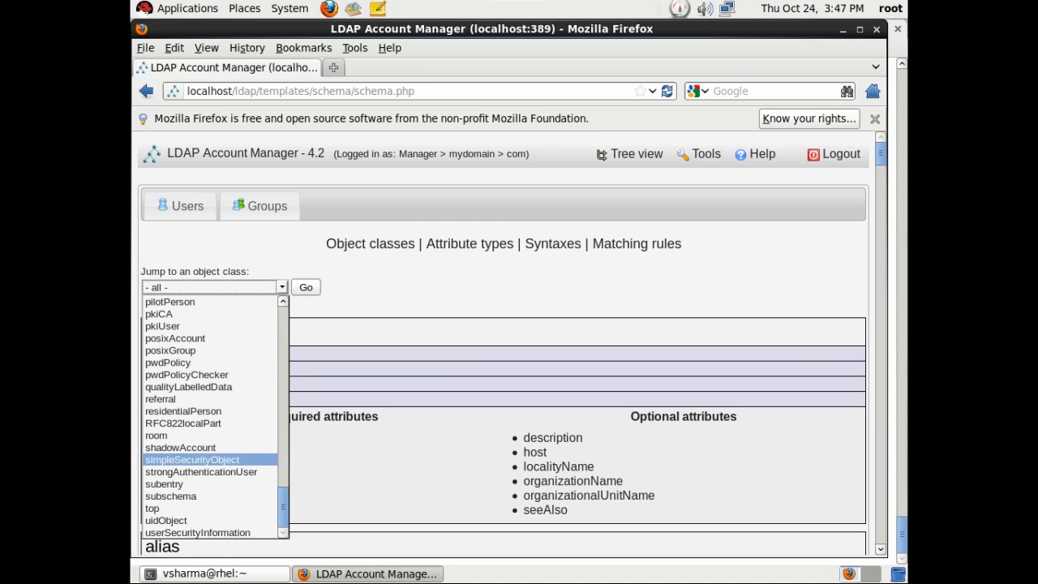
click(172, 351)
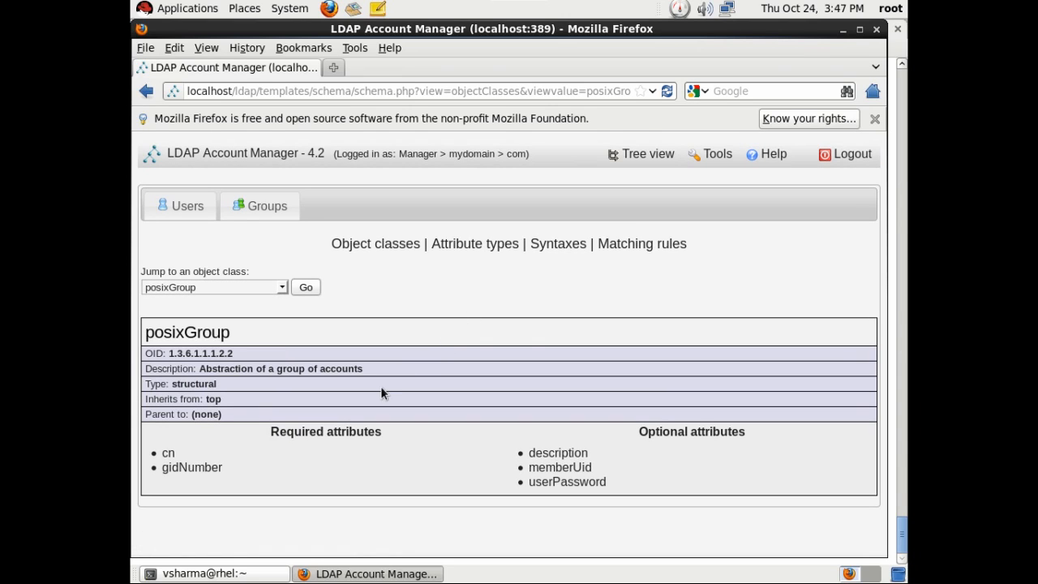
click(278, 292)
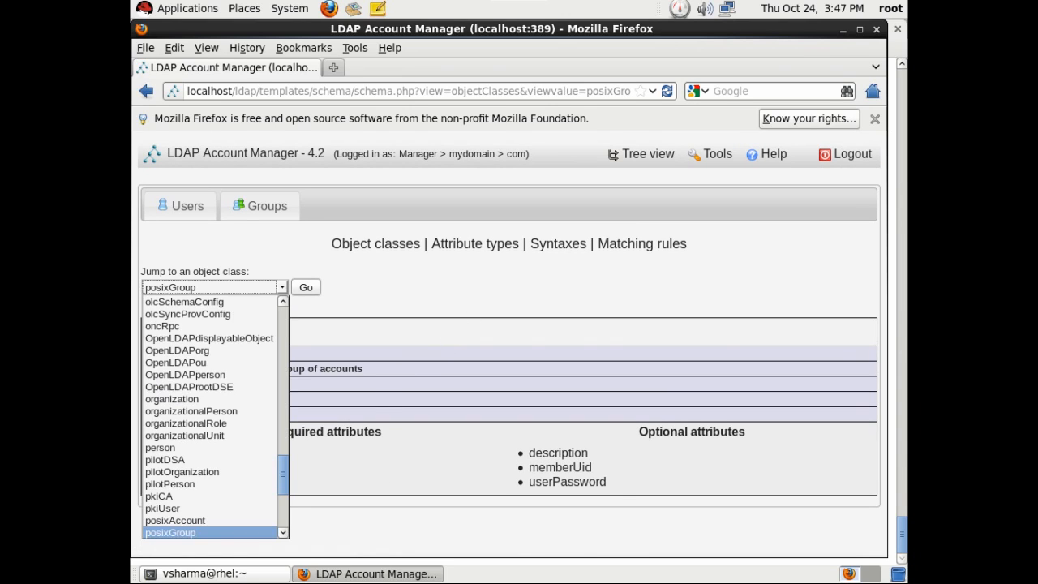
click(183, 435)
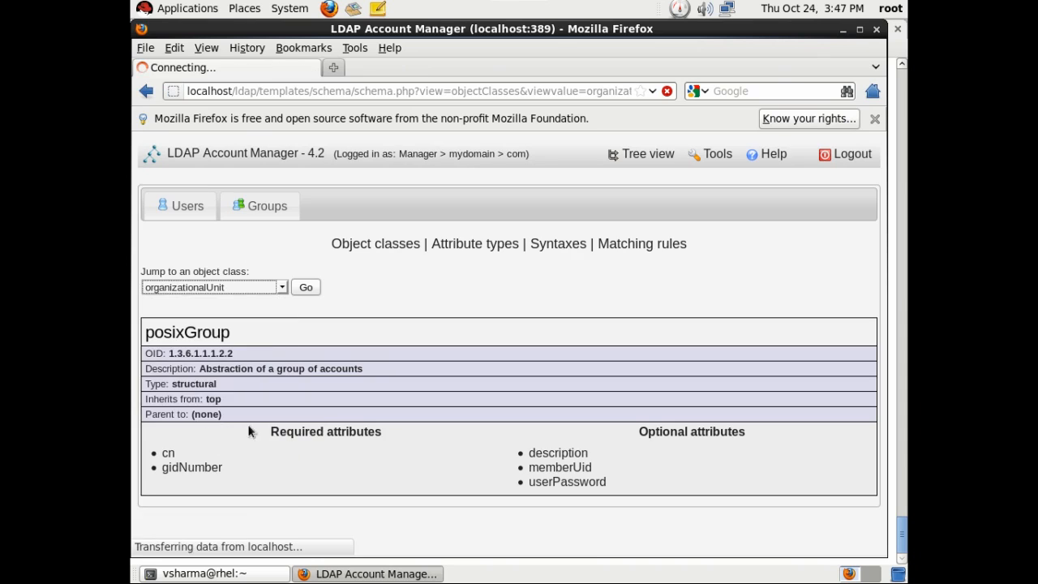
scroll(507, 447, down, 5)
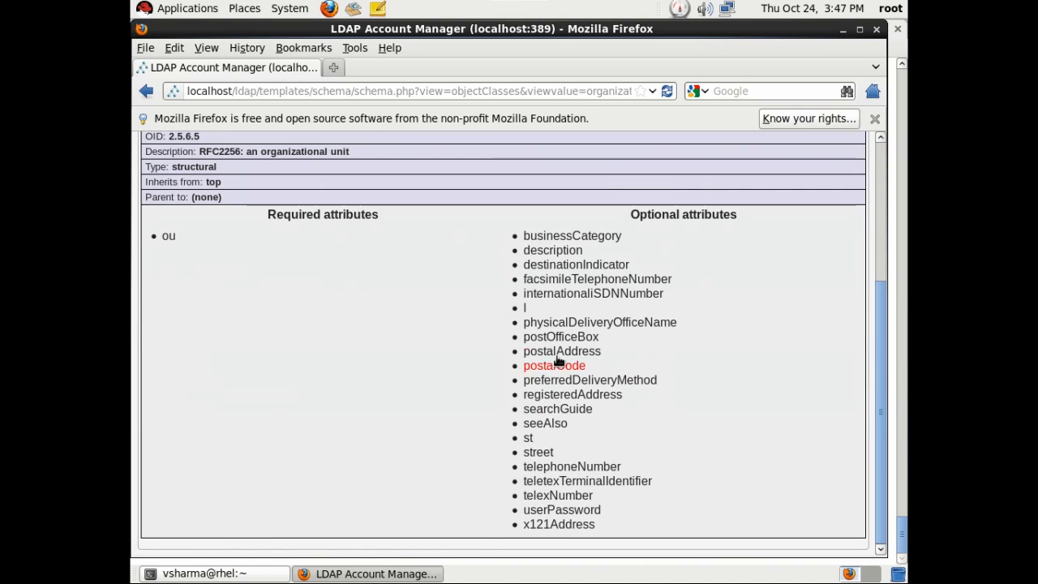
scroll(410, 377, up, 5)
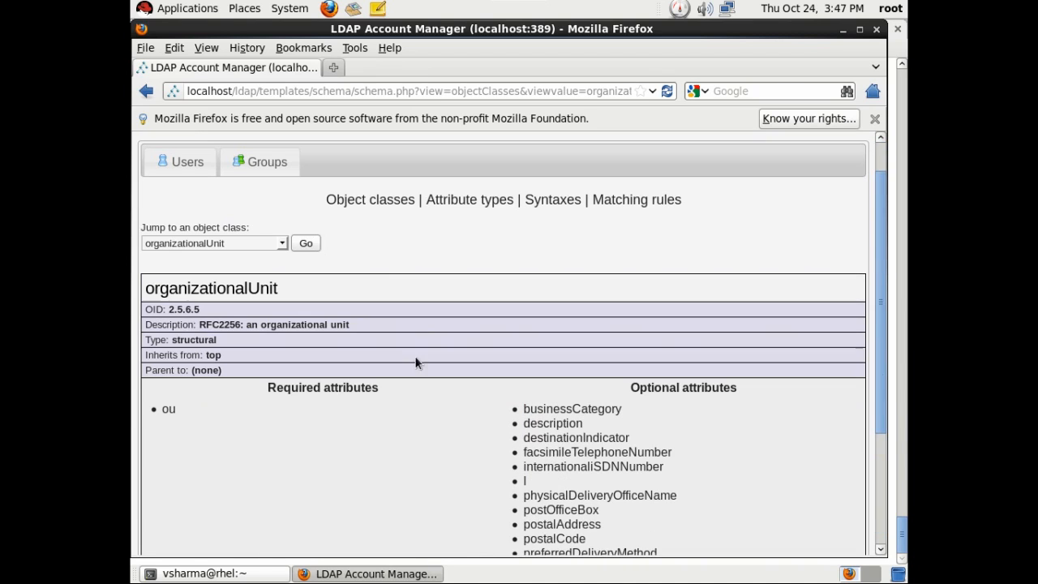
Browse the schema's attribute types, then log out of LDAP Account Manager.
click(440, 203)
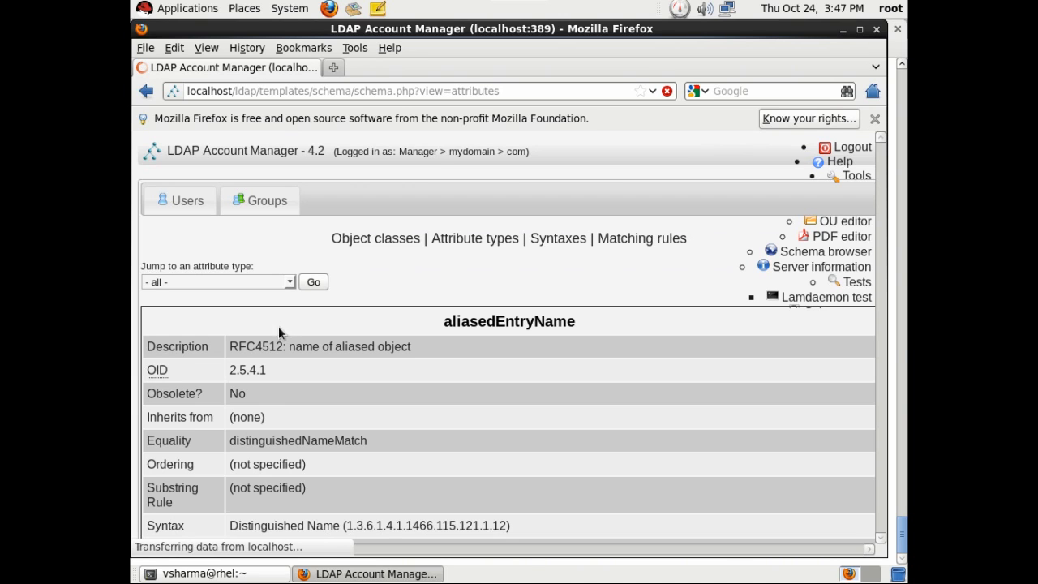
scroll(288, 306, down, 3)
scroll(300, 294, down, 20)
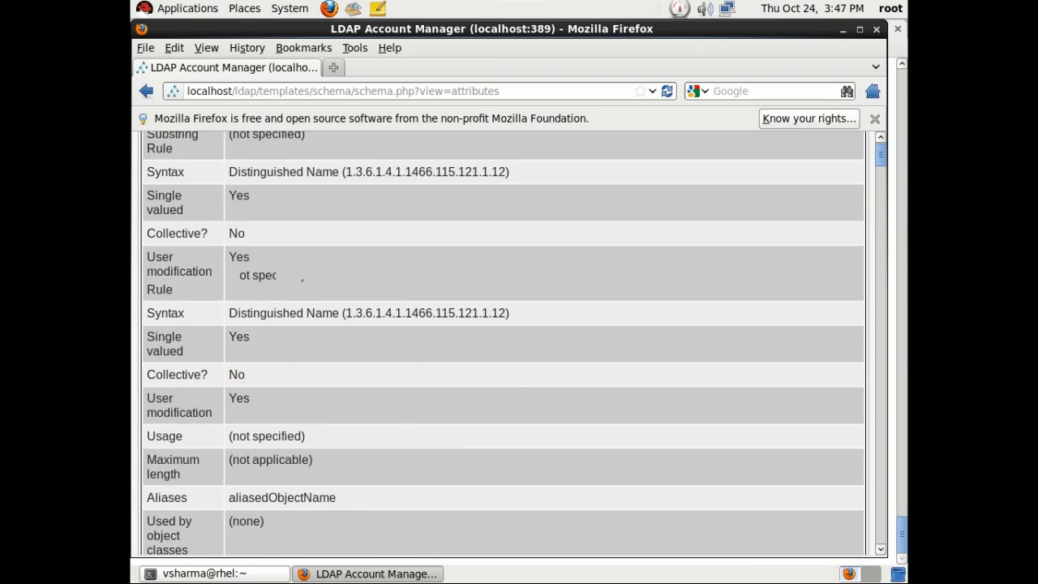
scroll(336, 387, down, 5)
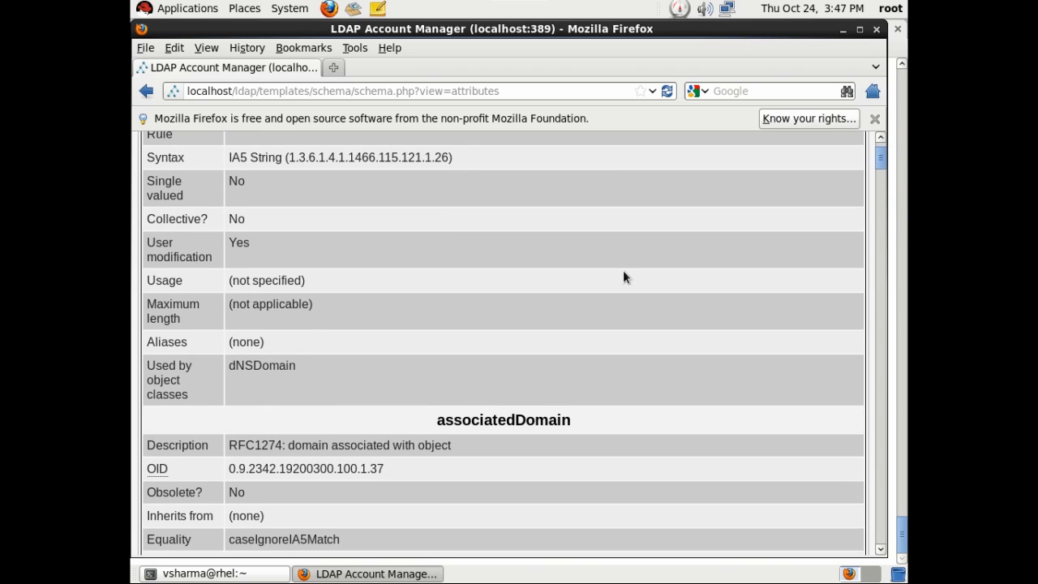
scroll(336, 387, up, 20)
scroll(630, 260, up, 2)
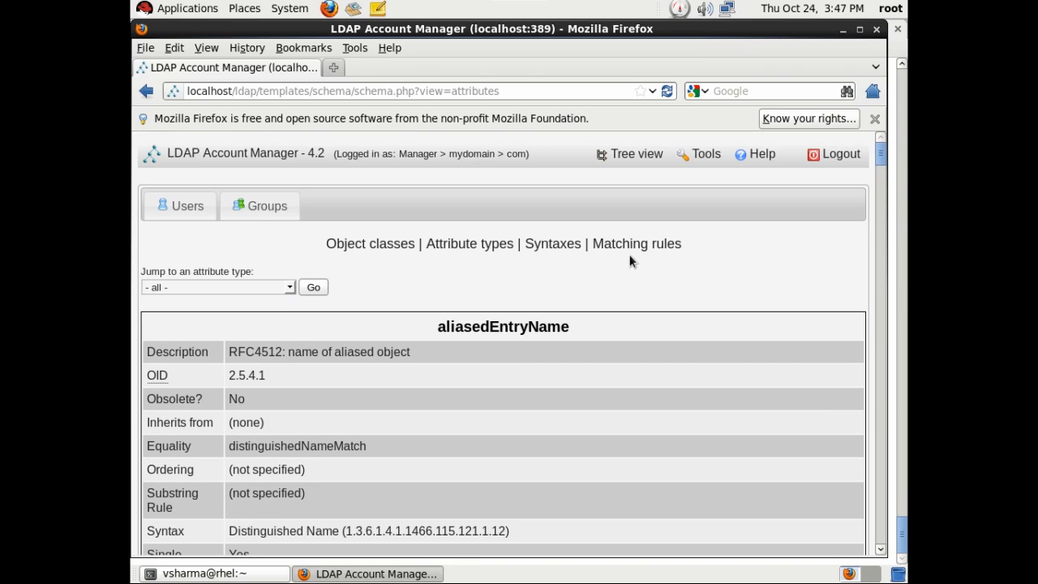
click(837, 157)
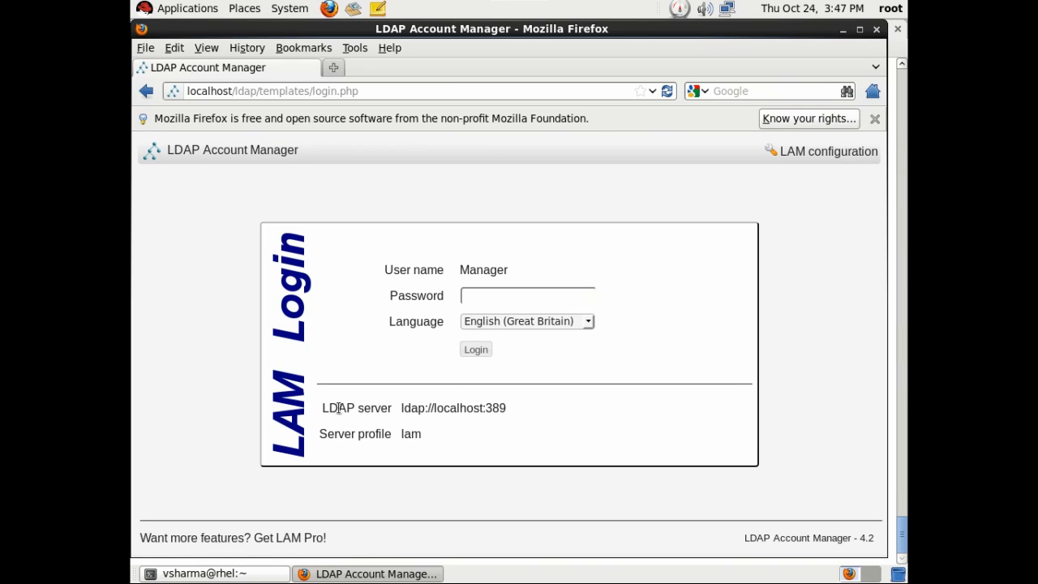
Close the Firefox window showing the LAM login page.
drag(339, 408, 514, 400)
drag(403, 438, 582, 425)
click(718, 359)
click(877, 29)
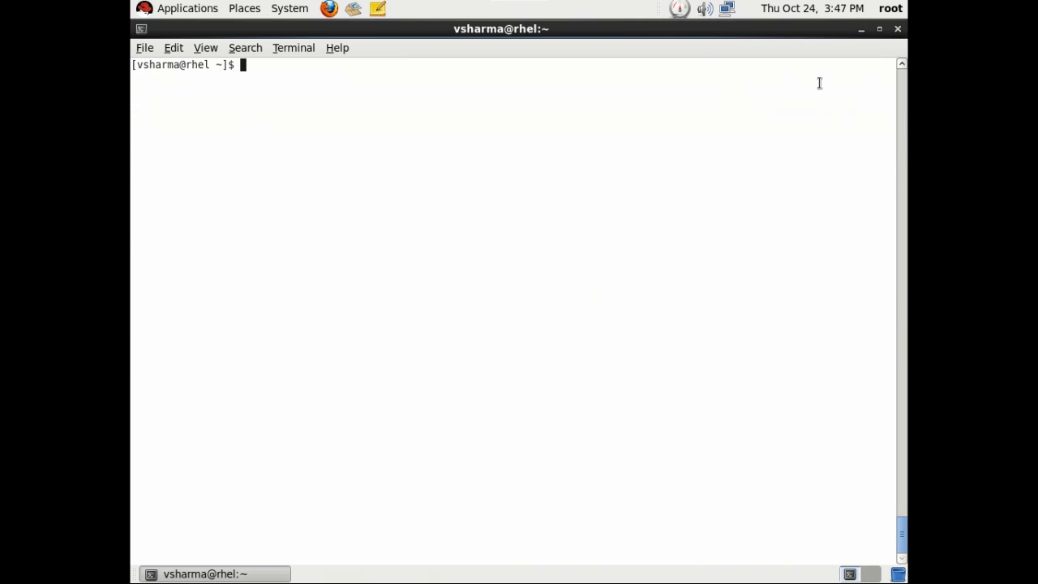
Minimize the terminal and exit the virtual machine's full-screen view.
click(861, 29)
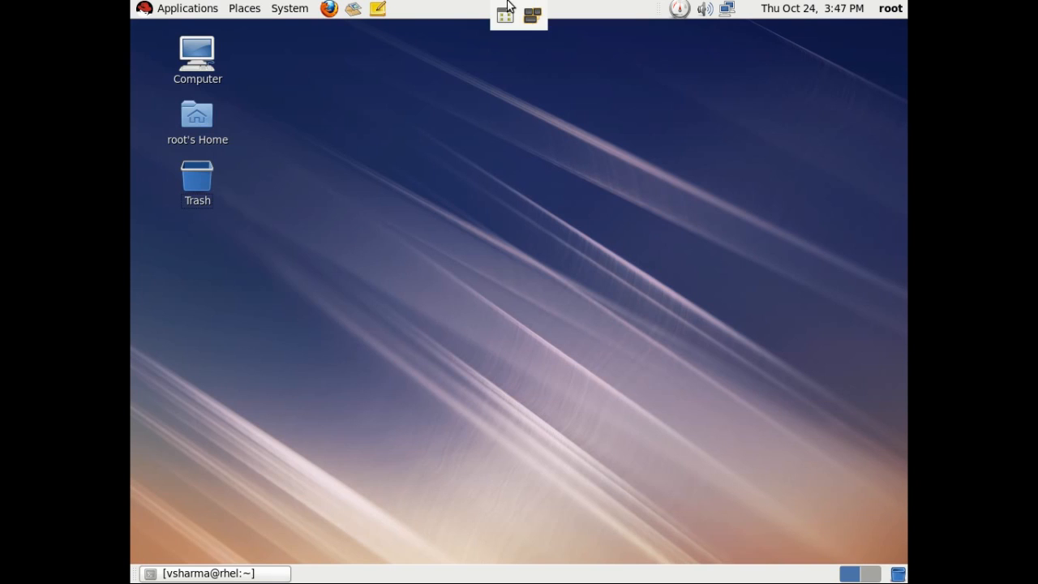
click(503, 11)
click(694, 9)
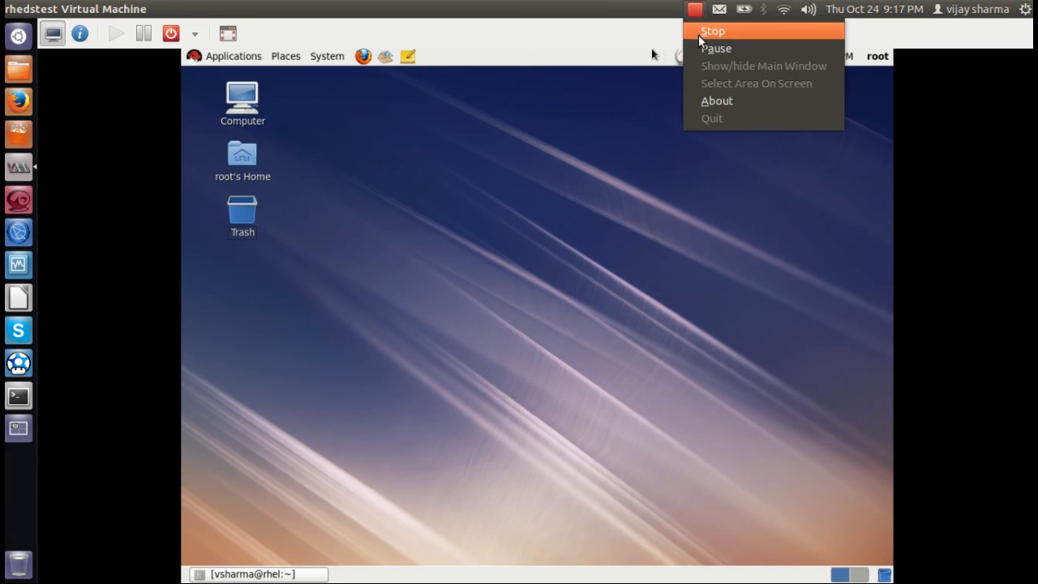